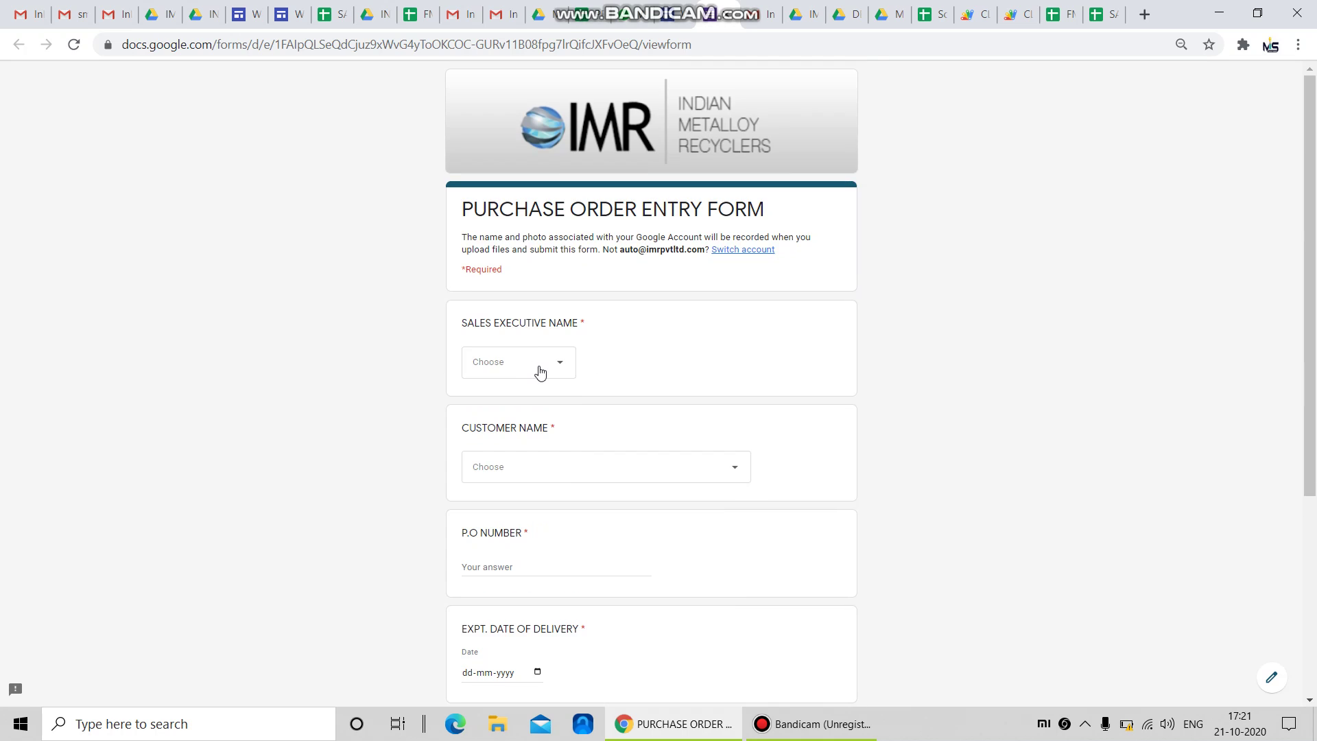
# Step: Look over the fields of the purchase order entry form, from the sales executive choices to the remarks
pyautogui.click(537, 362)
pyautogui.click(743, 355)
pyautogui.scroll(-5, 592, 537)
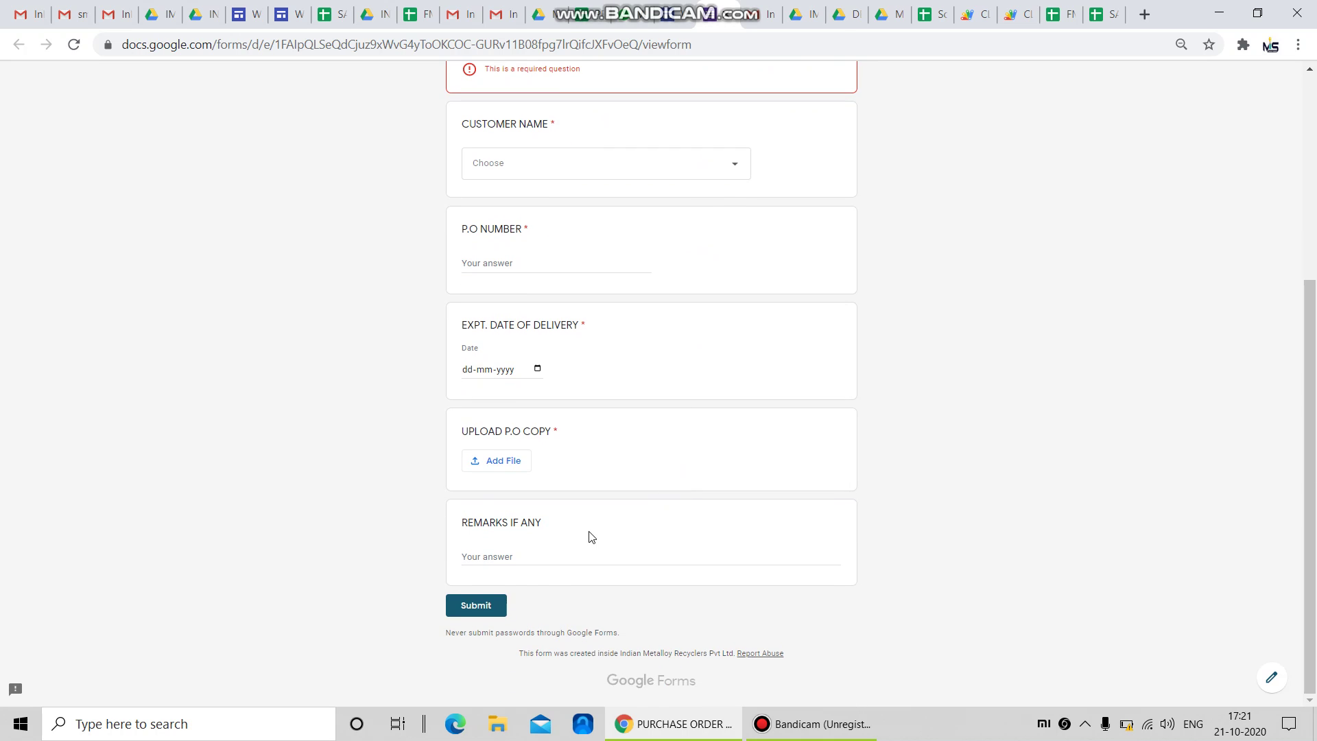
# Step: View the purchase order form data spreadsheet linked on the web portal, and return to the purchase order entry form
pyautogui.click(675, 21)
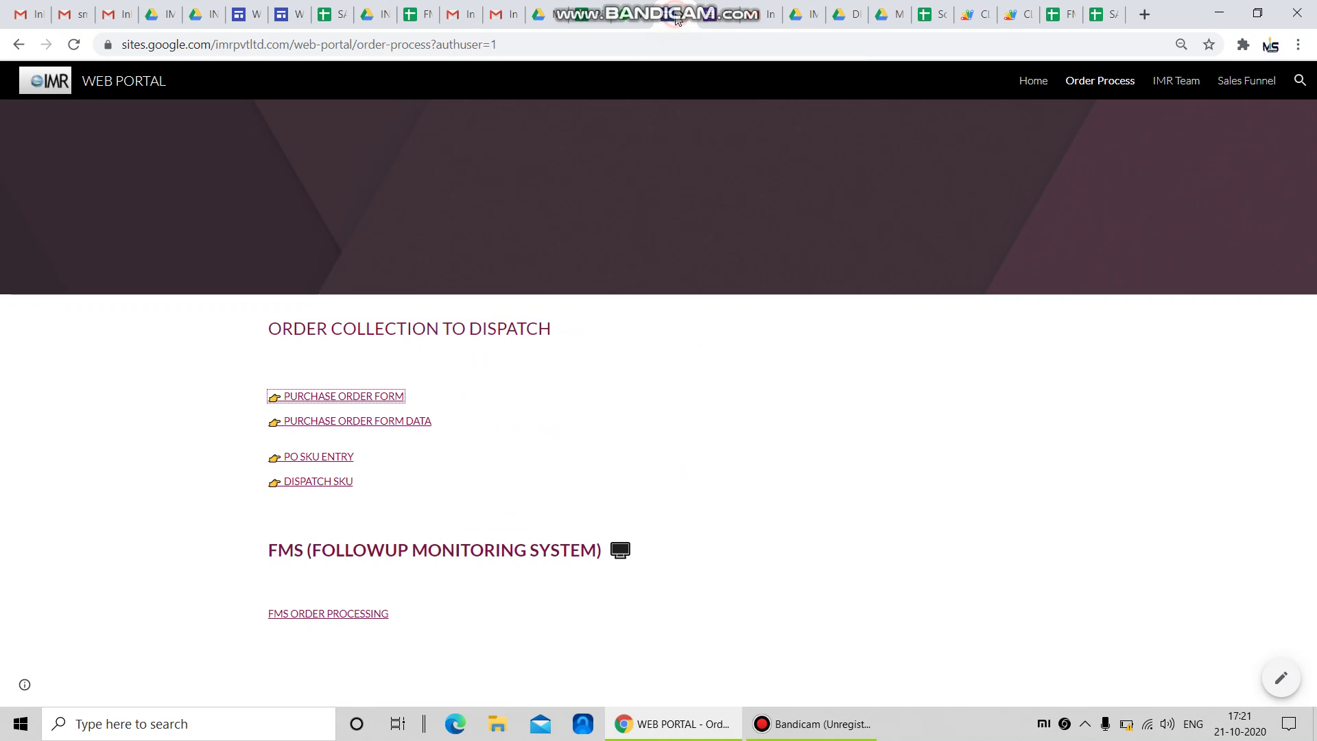
pyautogui.click(399, 429)
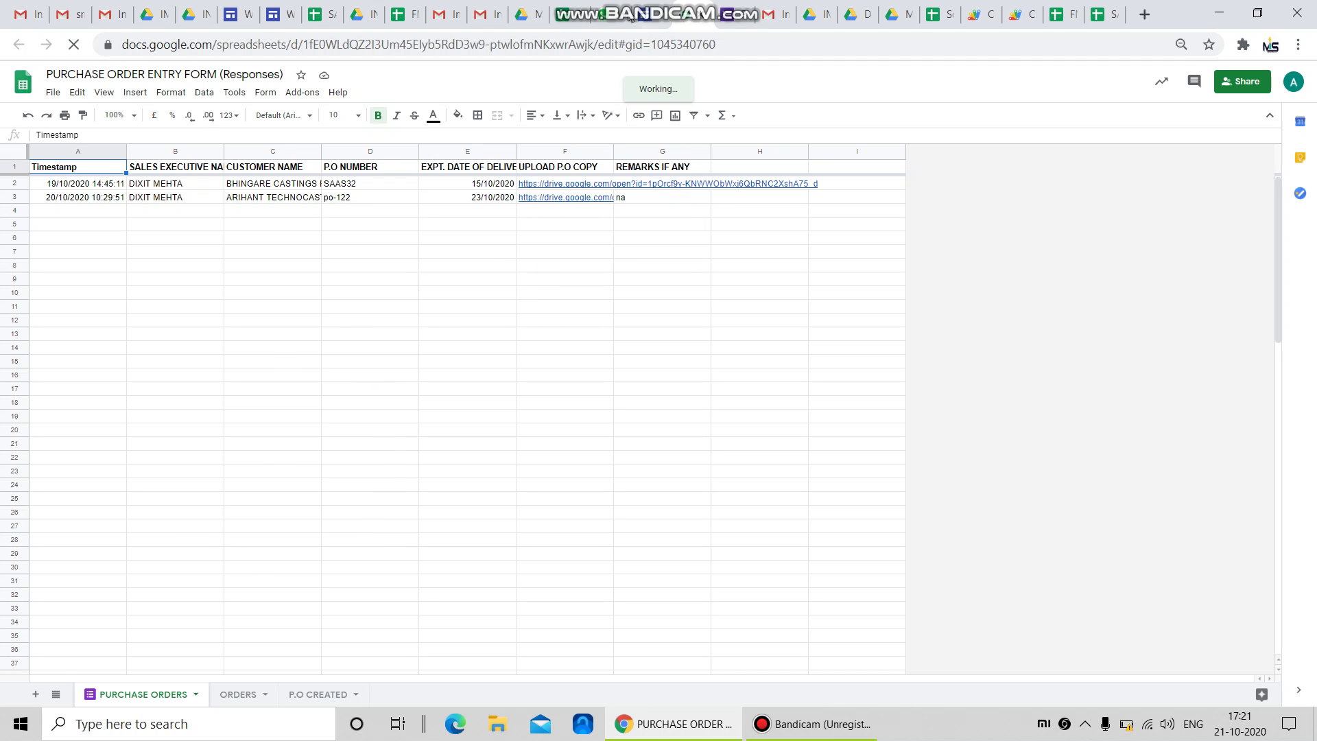
pyautogui.hotkey('ctrl', 'w')
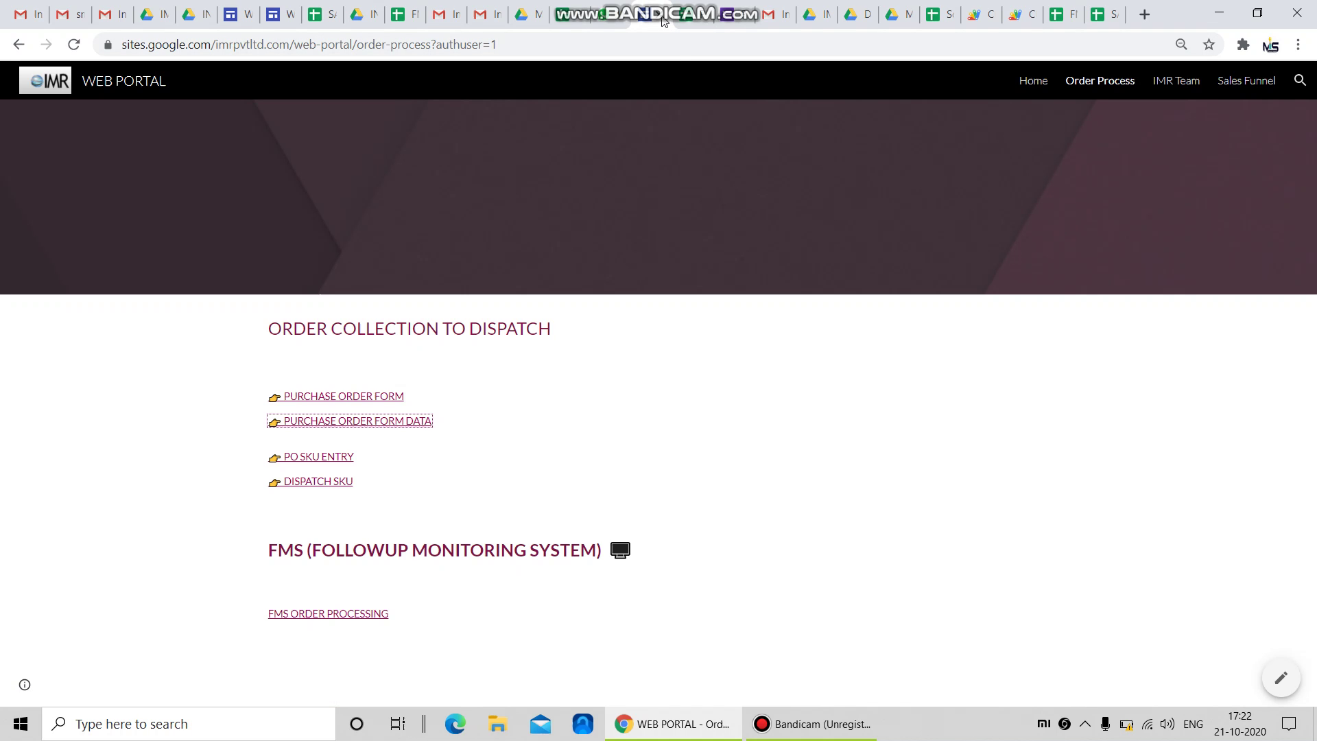
pyautogui.click(640, 17)
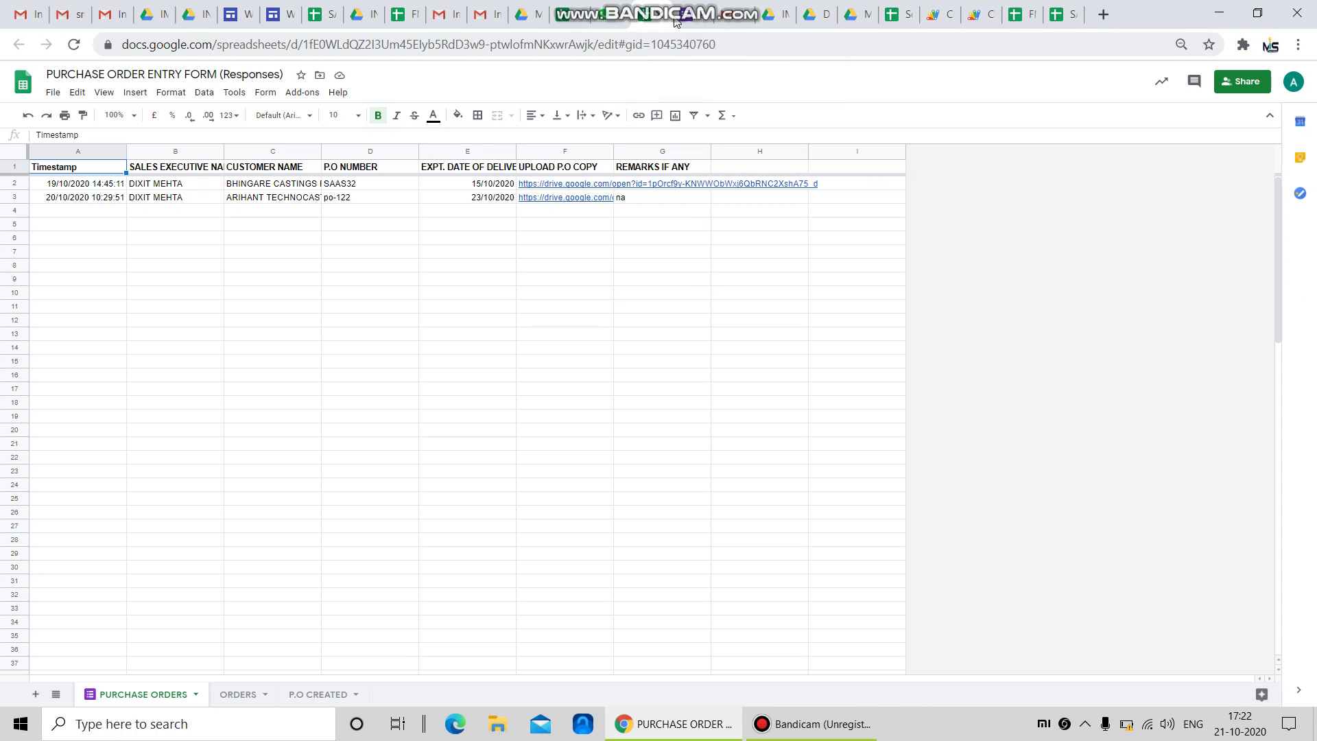
pyautogui.click(710, 18)
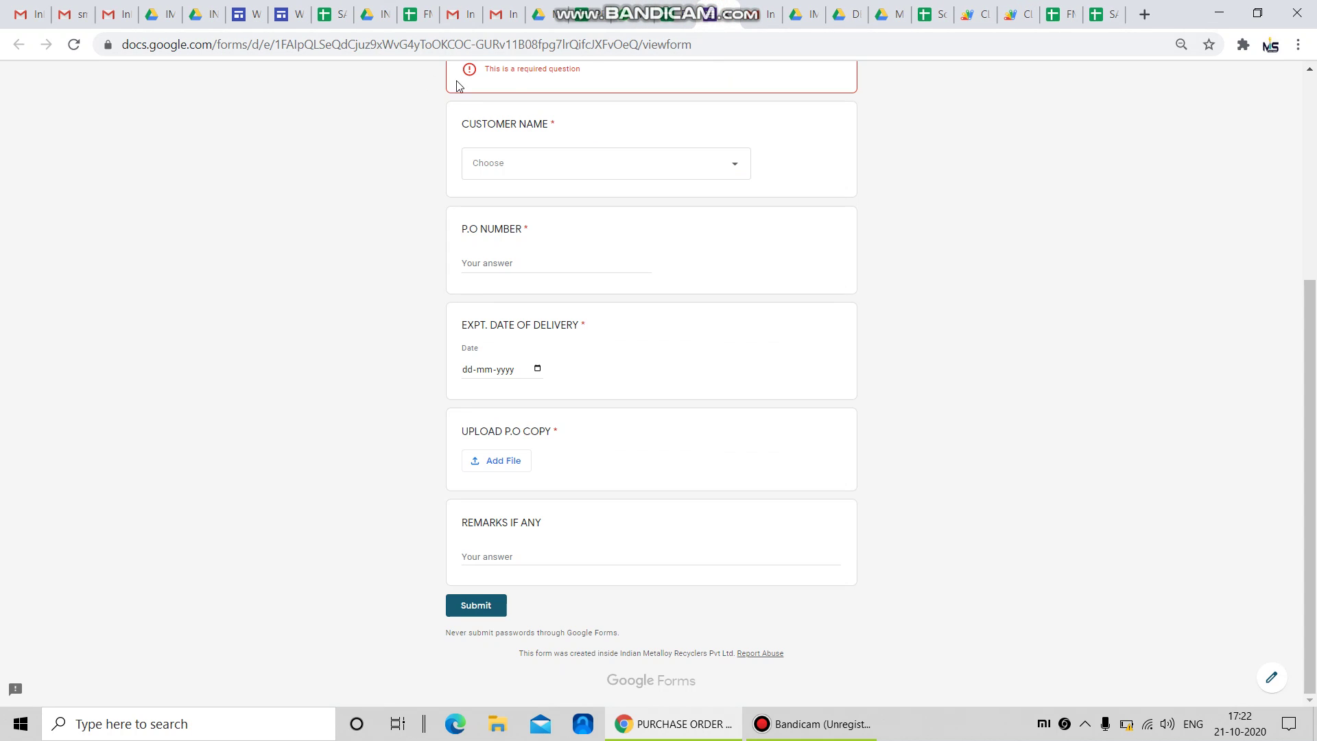
# Step: Open the PO SKU ENTRY spreadsheet from the Order Process page of the web portal
pyautogui.click(287, 14)
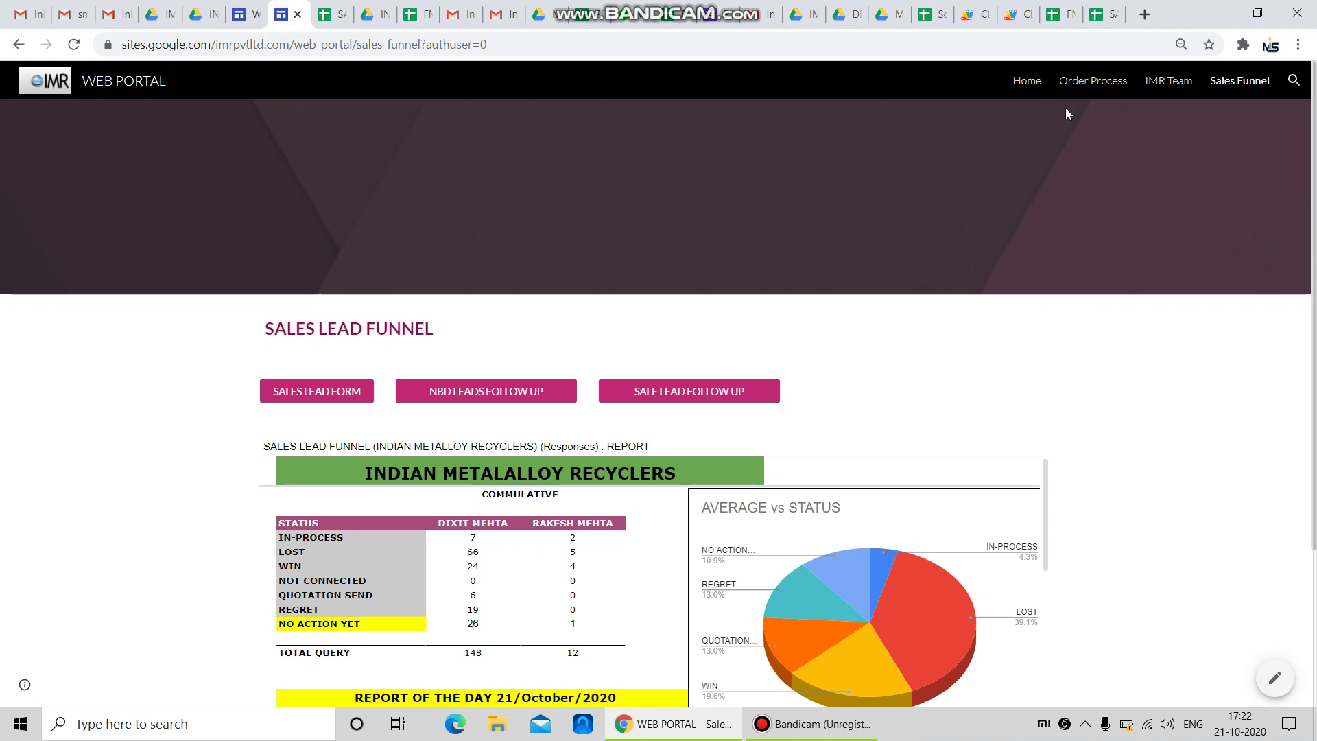
pyautogui.click(1070, 89)
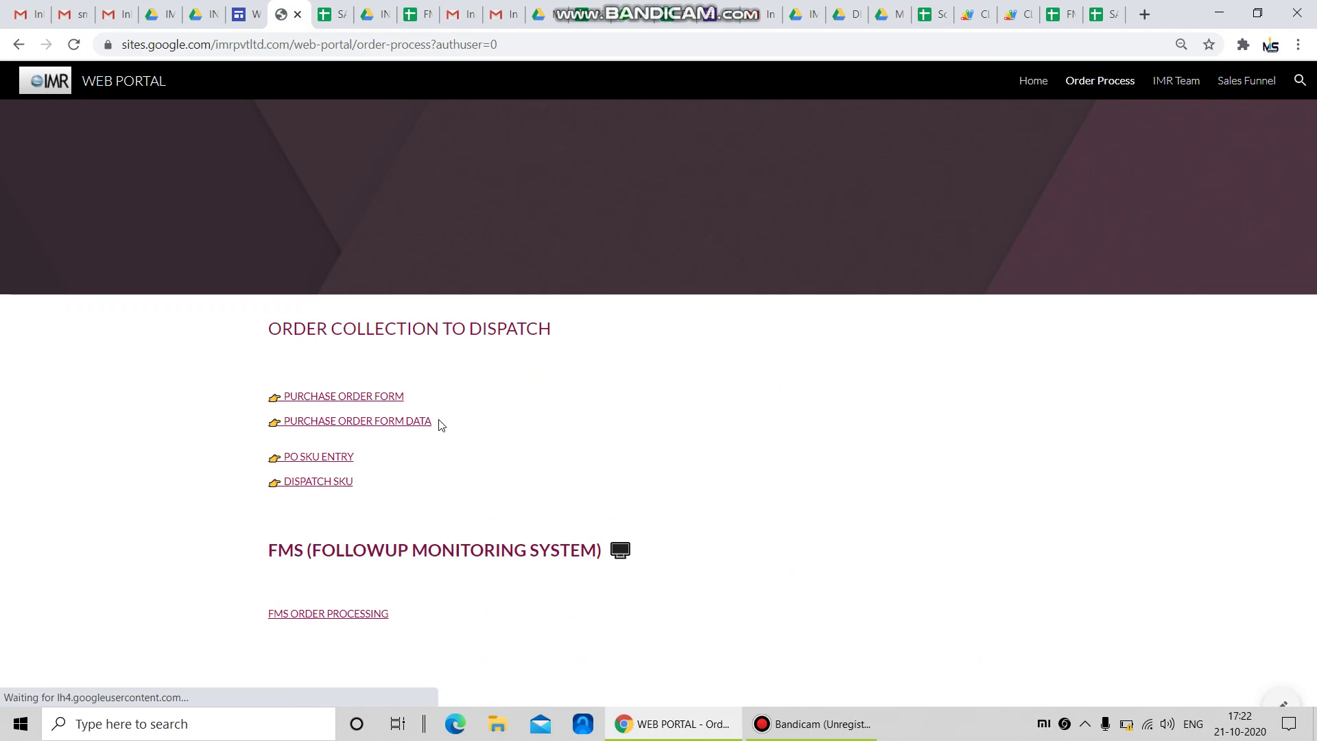
pyautogui.click(320, 461)
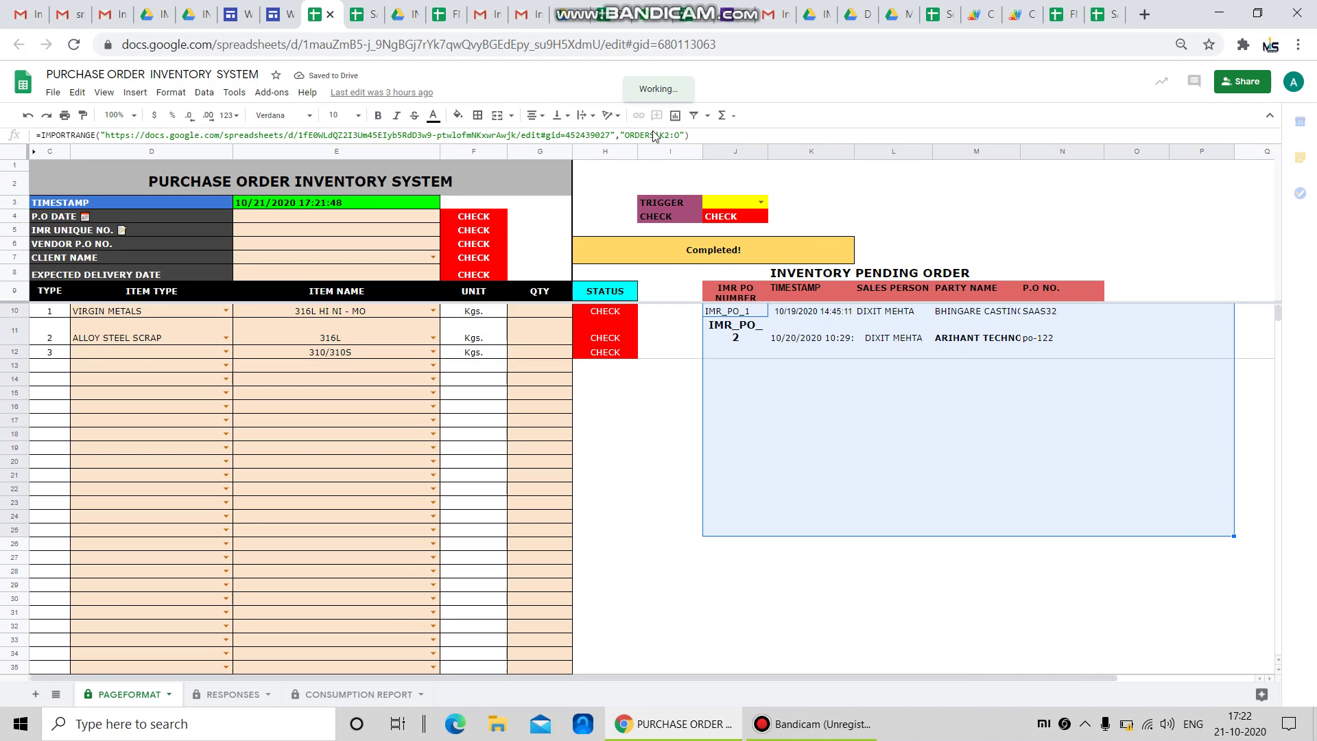
# Step: Set the text wrapping of the imported inventory pending order range to clip
pyautogui.click(578, 118)
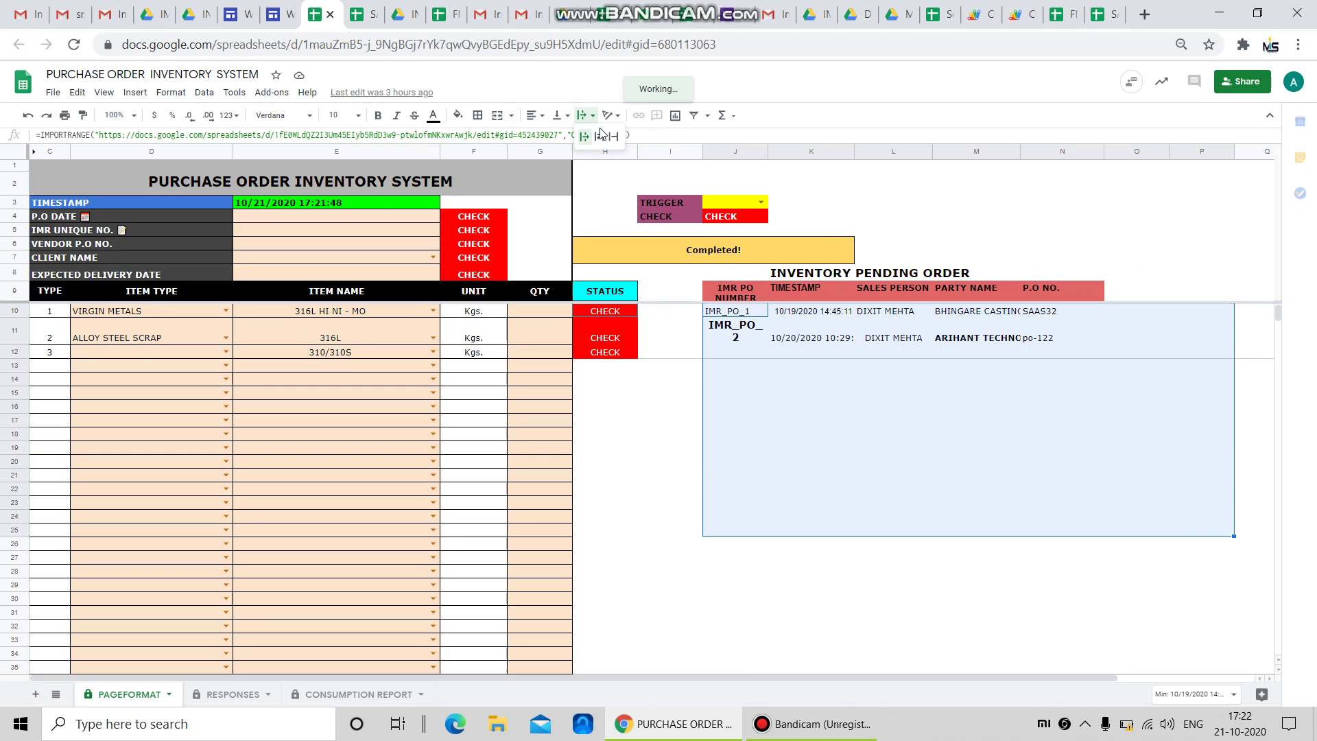
pyautogui.click(612, 137)
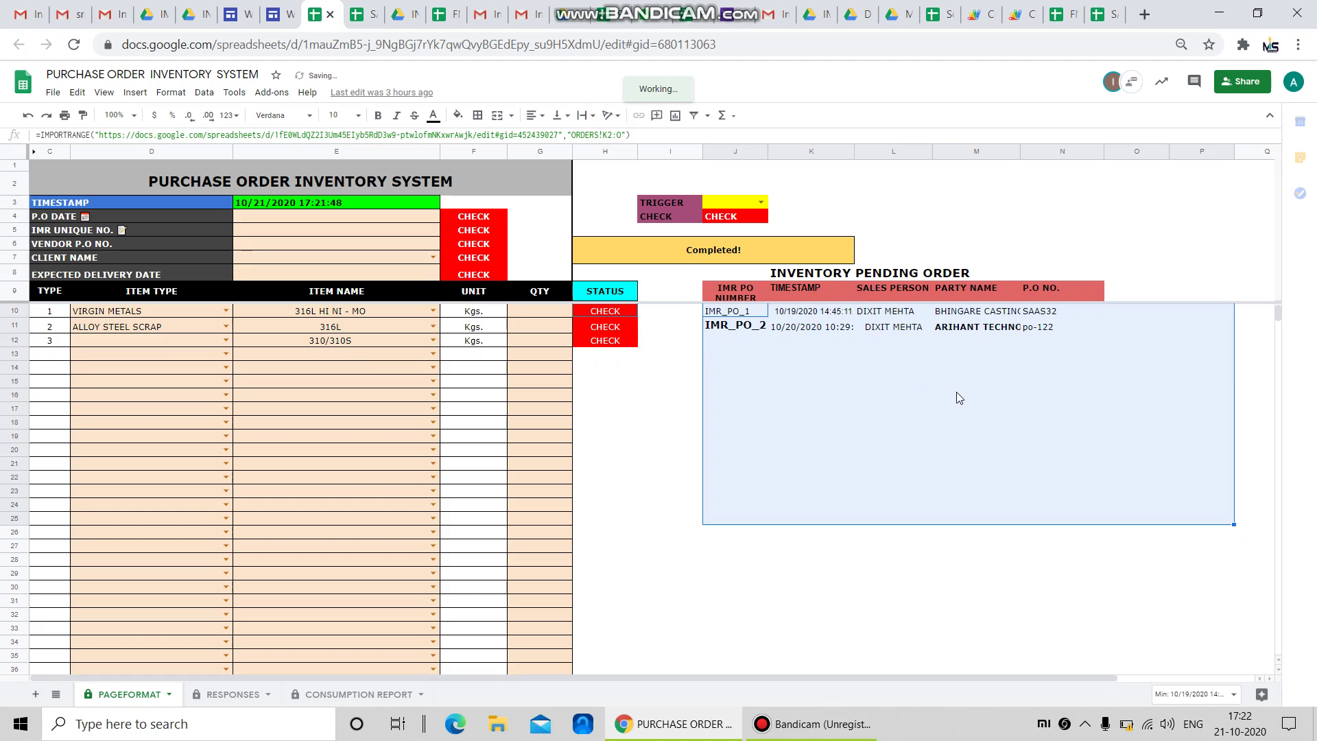
pyautogui.click(950, 393)
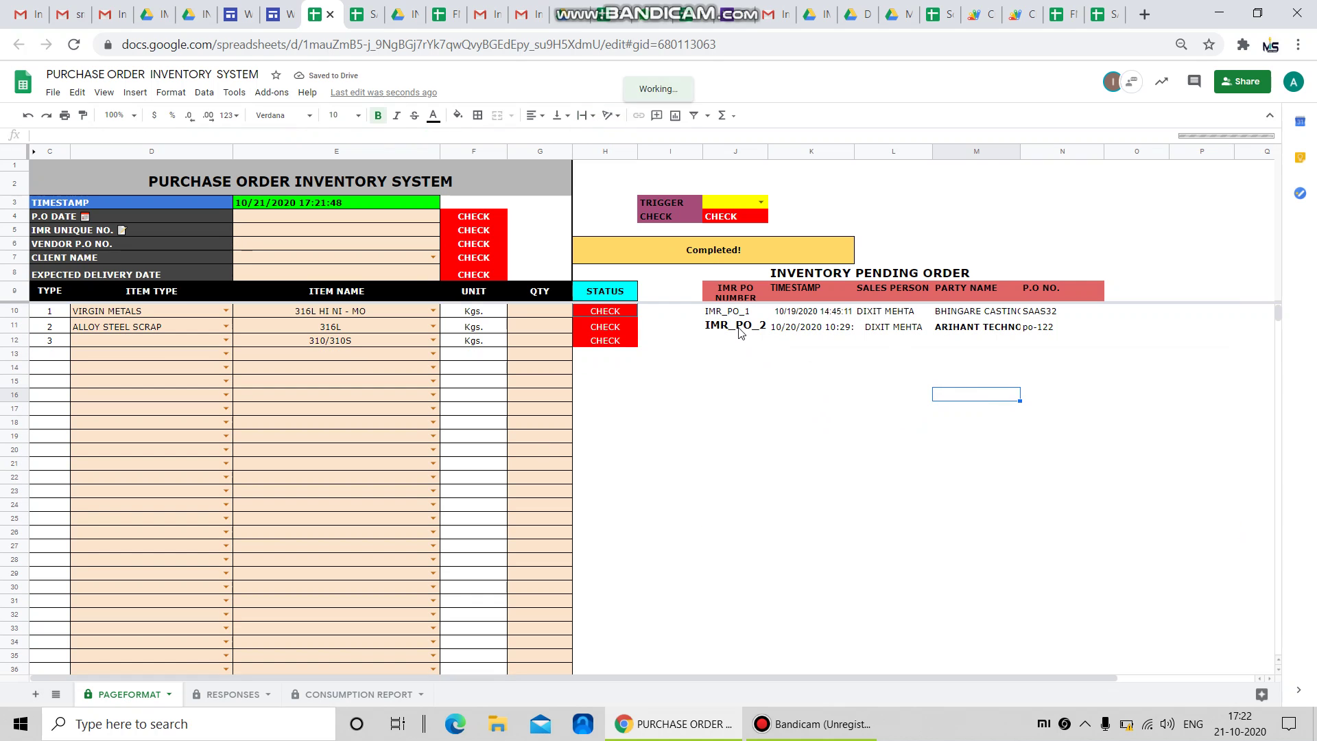
# Step: Remove the bold formatting from cells J11 to M24 in the inventory pending order list
pyautogui.moveTo(733, 324); pyautogui.dragTo(1019, 506)
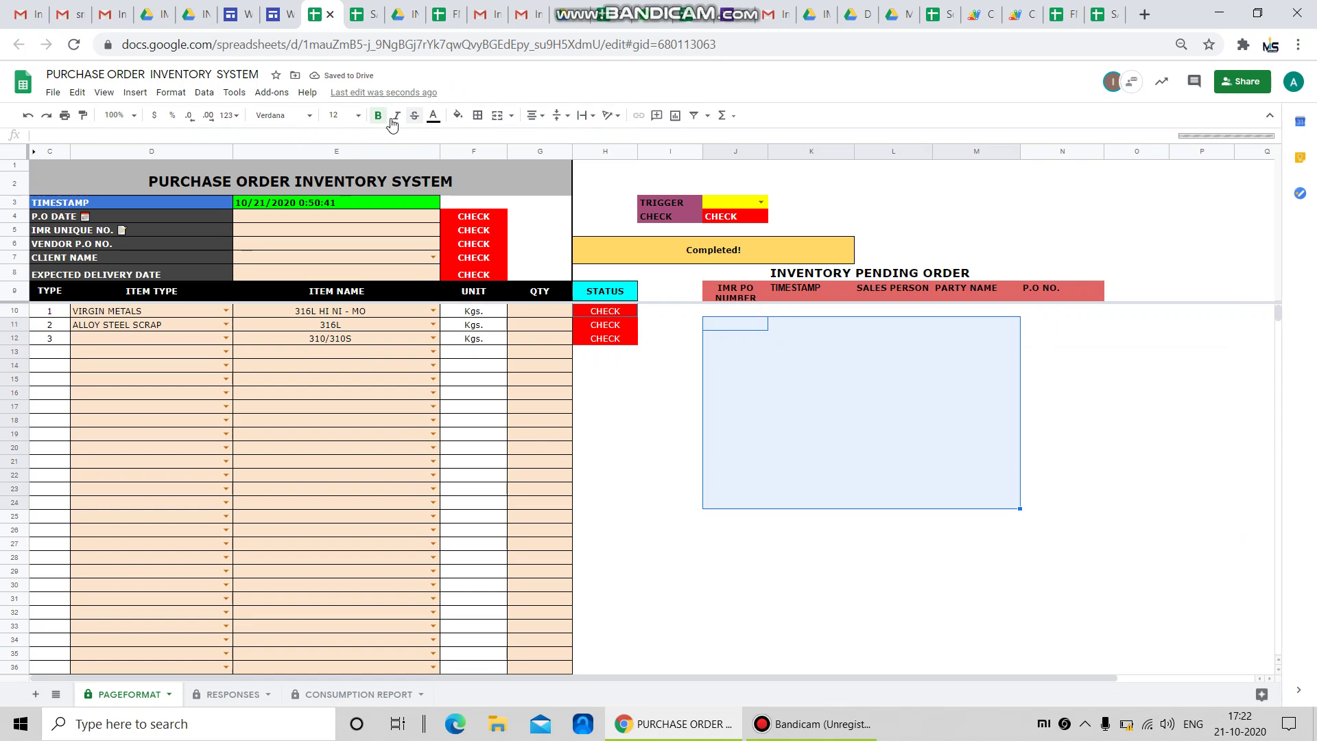
pyautogui.click(918, 422)
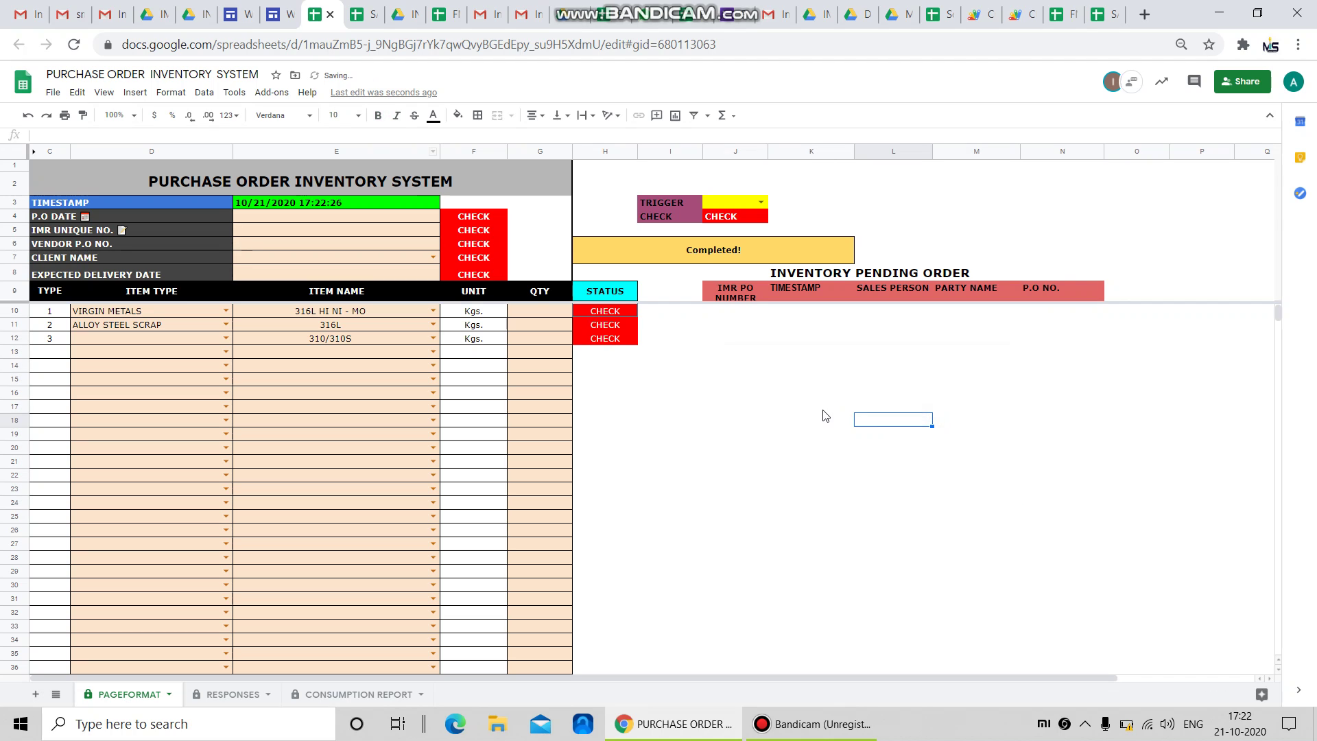
pyautogui.click(755, 312)
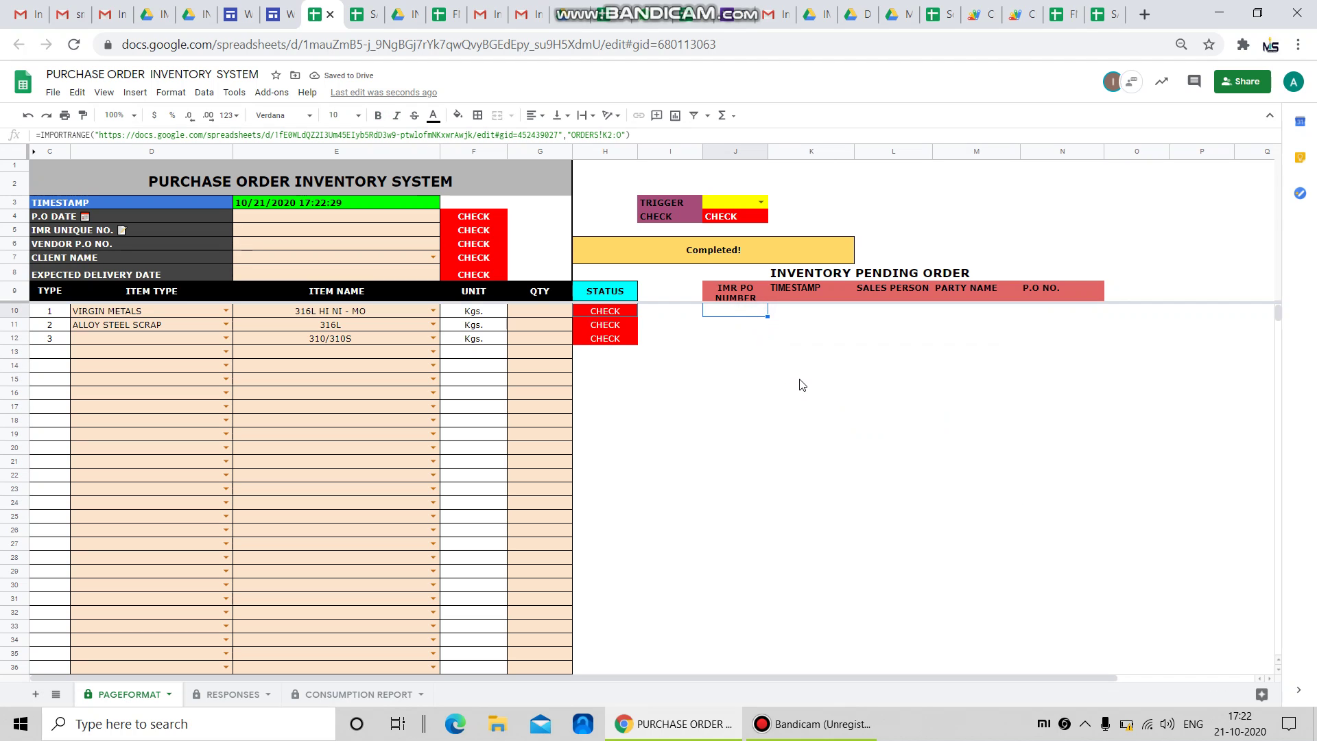
pyautogui.click(434, 259)
pyautogui.click(782, 420)
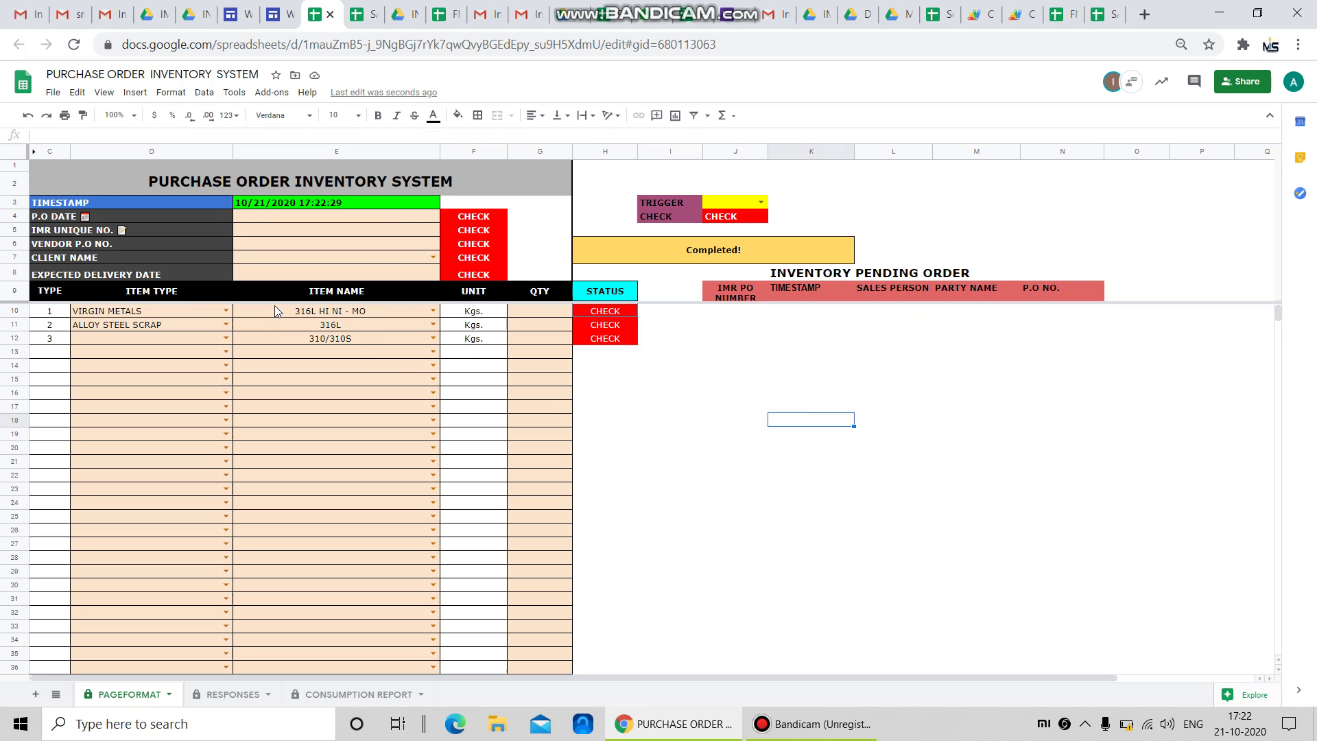
# Step: Clear the existing entries from the ITEM NAME and ITEM TYPE columns of the inventory entry table
pyautogui.moveTo(276, 314); pyautogui.dragTo(302, 405)
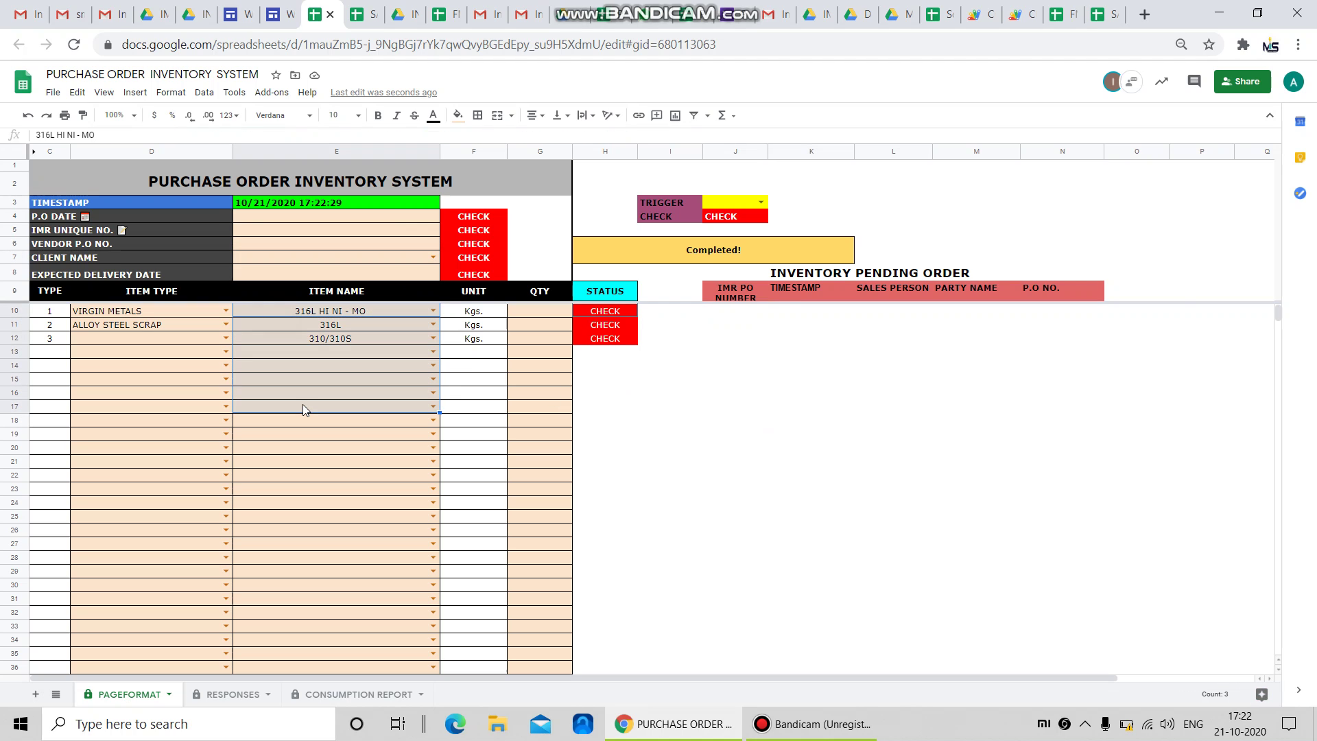
pyautogui.press('Delete')
pyautogui.moveTo(177, 312); pyautogui.dragTo(180, 391)
pyautogui.press('Delete')
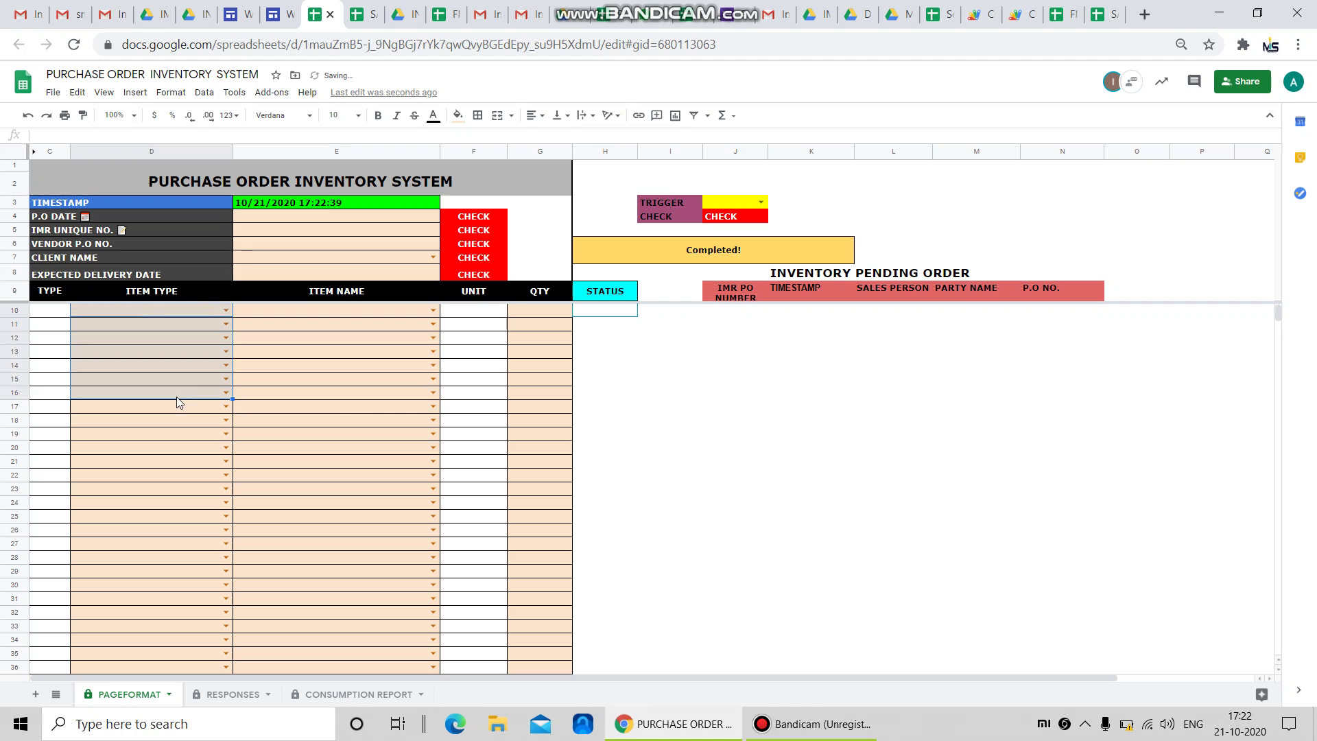
pyautogui.click(317, 376)
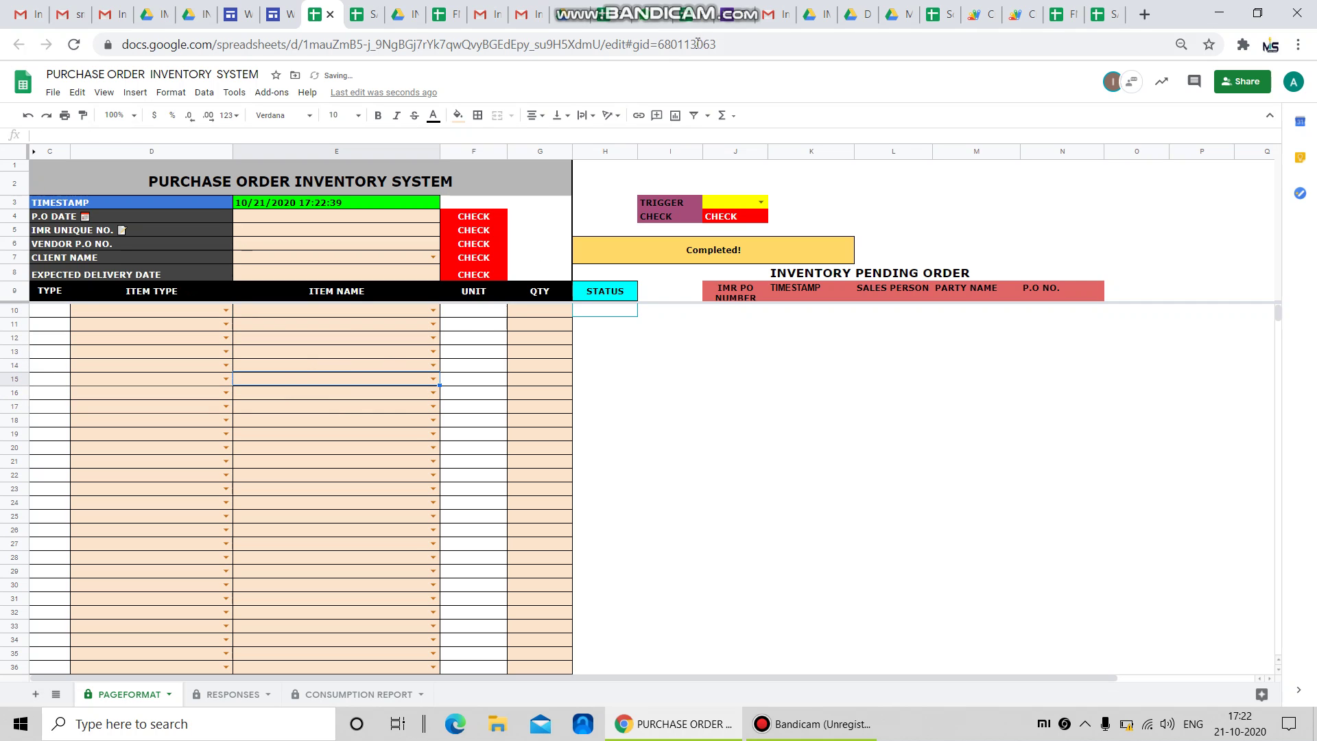
# Step: In the purchase order entry form, choose the sales executive and EMERSON PROCESS MANAGEMENT(INDIA)PVT LTD (vergo) as the customer
pyautogui.click(737, 15)
pyautogui.scroll(5, 615, 261)
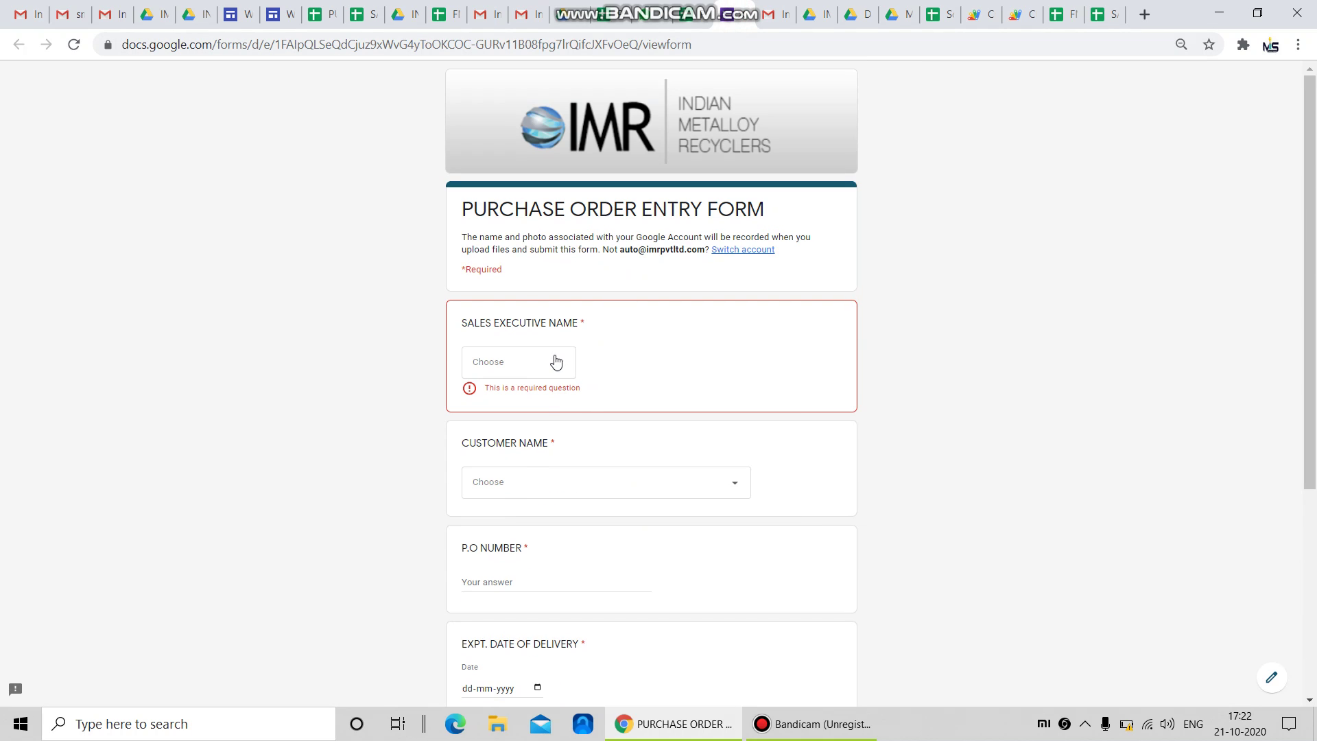
pyautogui.click(556, 361)
pyautogui.click(515, 402)
pyautogui.click(700, 479)
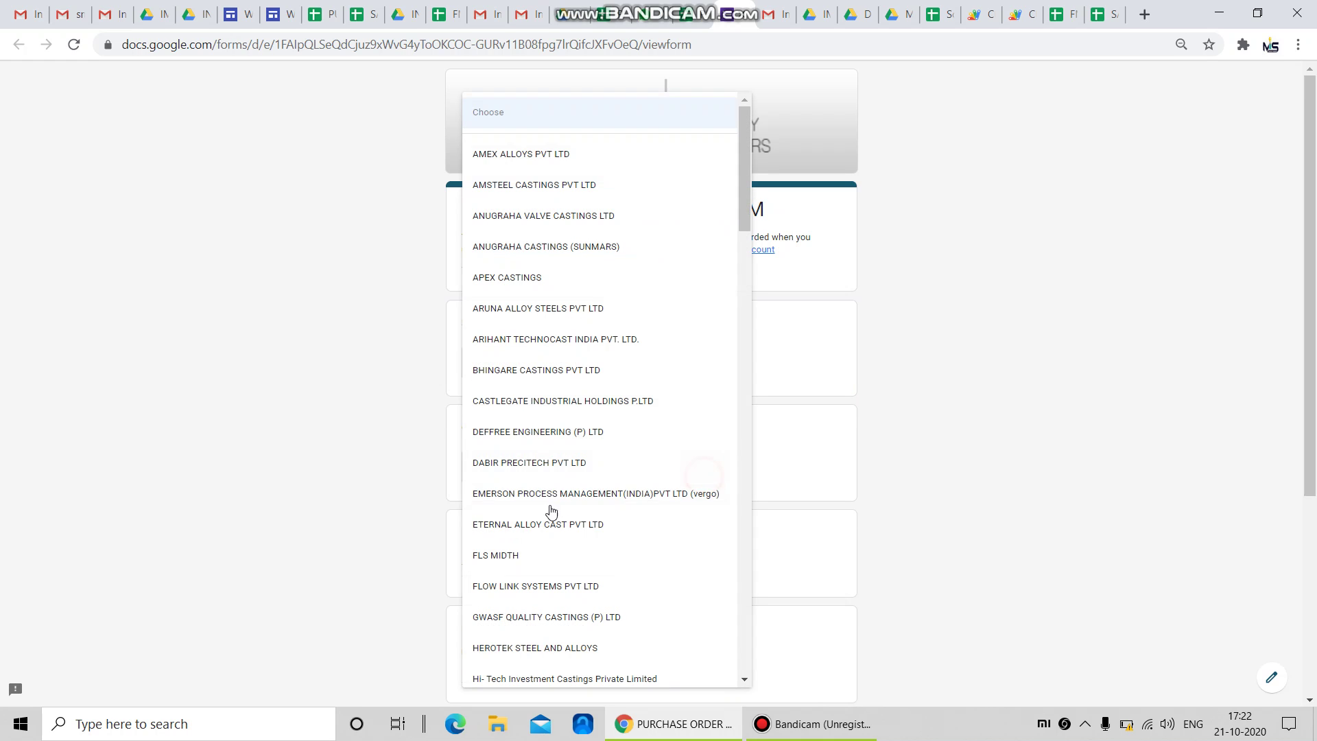
pyautogui.click(552, 495)
# Step: Enter the P.O. number and set the expected date of delivery to 30-10-2020
pyautogui.scroll(-3, 506, 387)
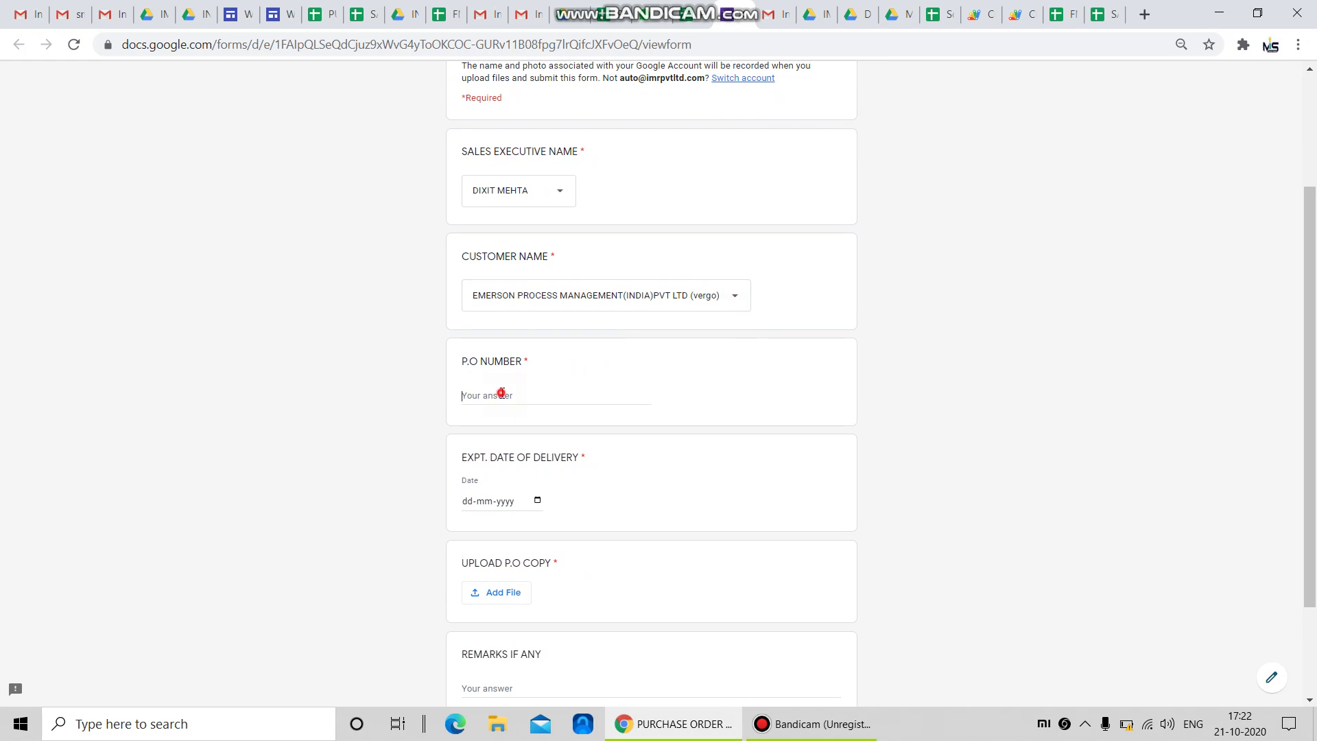
pyautogui.click(501, 393)
pyautogui.write('PO-1223')
pyautogui.click(538, 501)
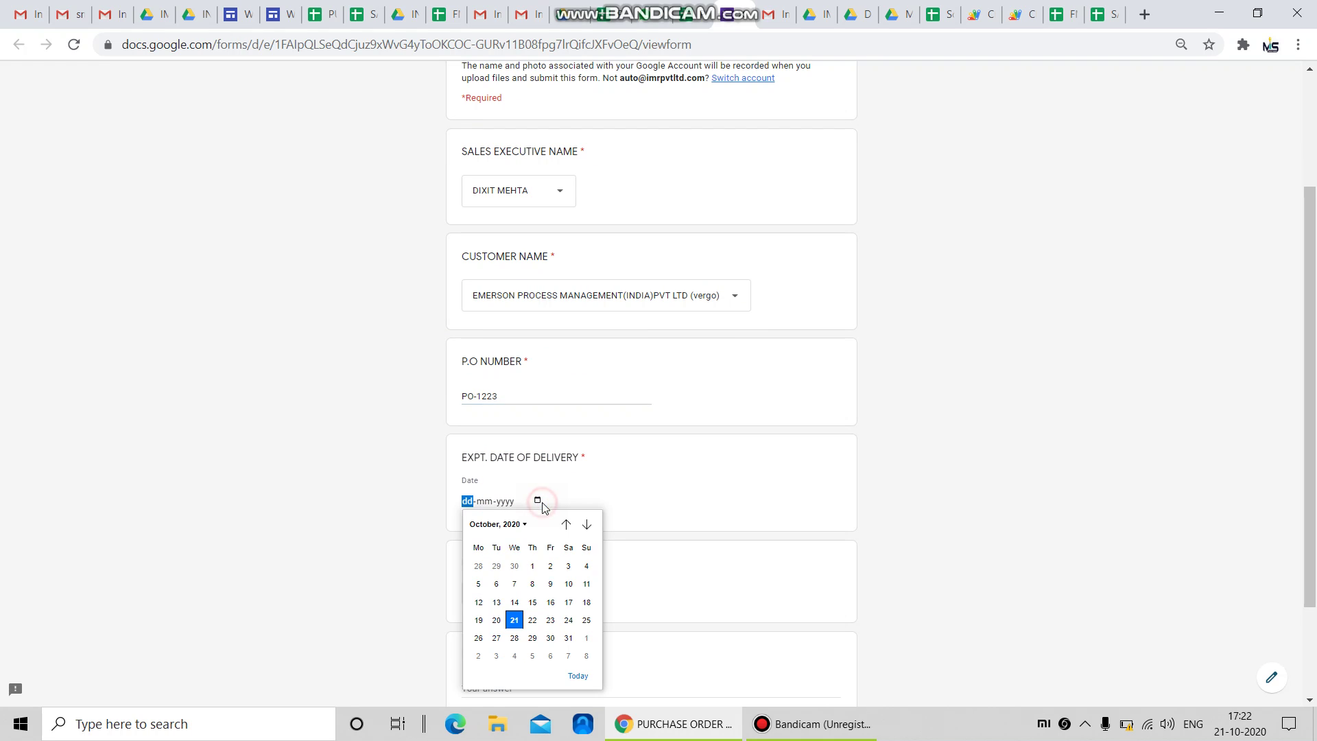
pyautogui.click(549, 638)
# Step: Upload the person's photo from the Desktop folder as the P.O. copy and submit the form
pyautogui.scroll(-2, 667, 531)
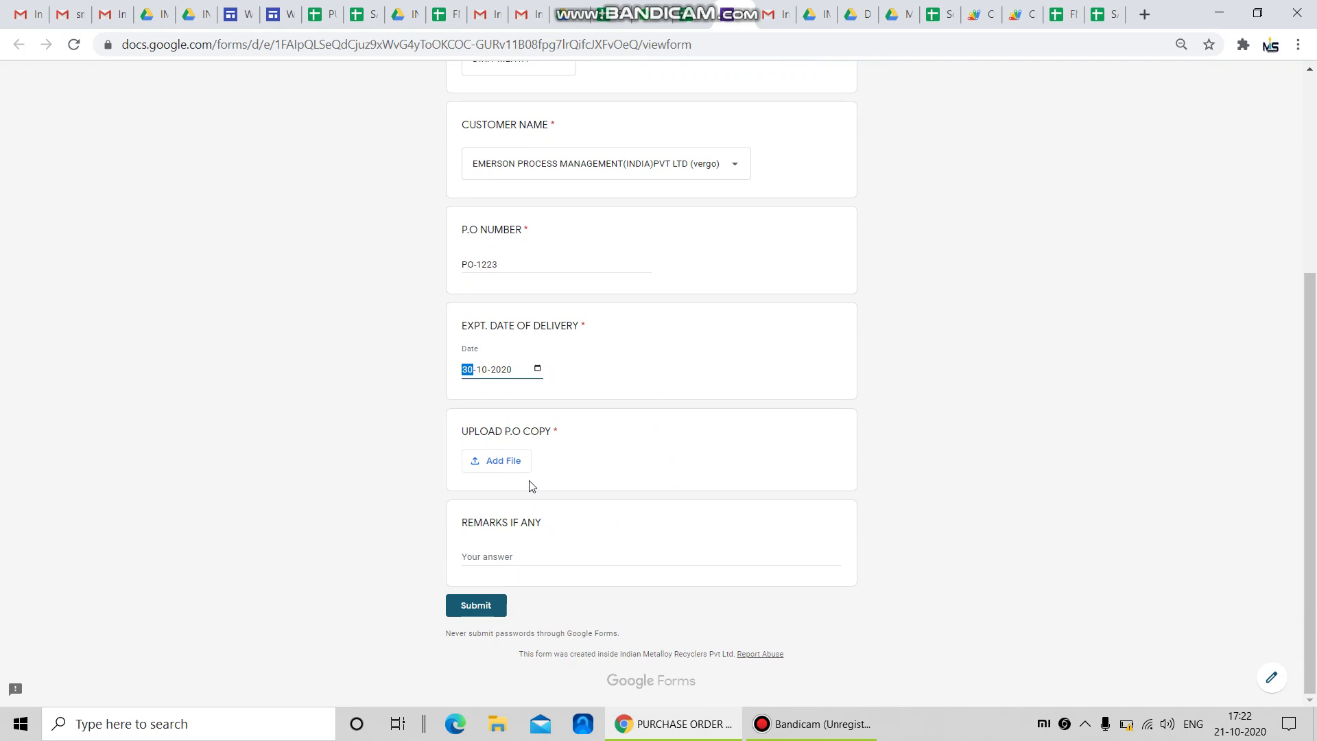
pyautogui.click(511, 461)
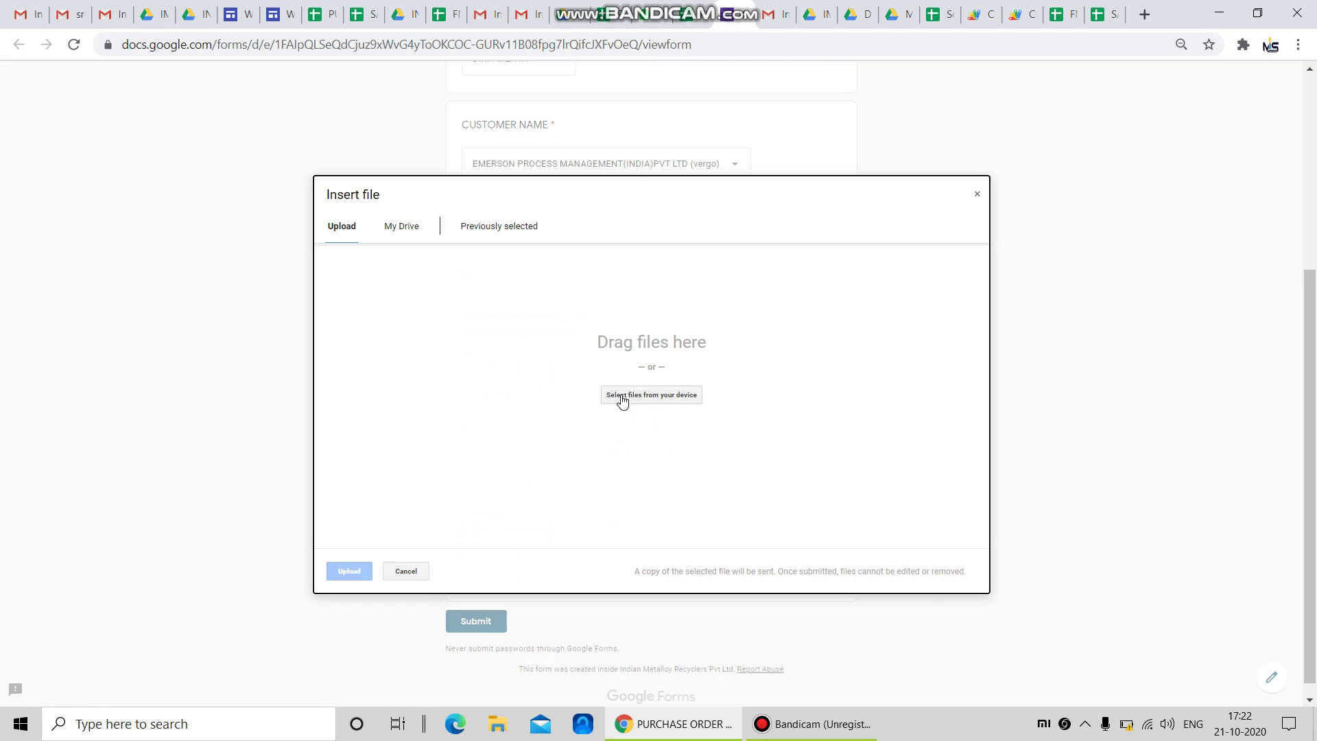
pyautogui.click(624, 395)
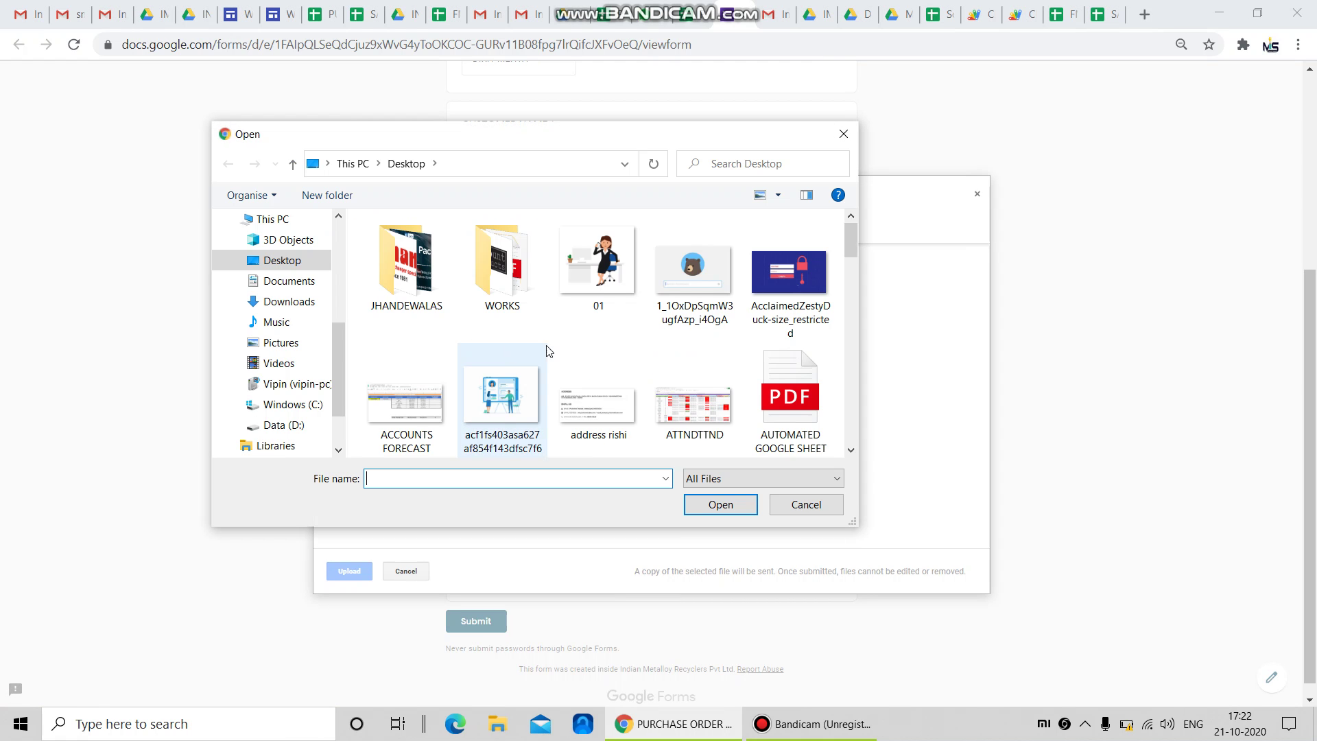
pyautogui.click(559, 346)
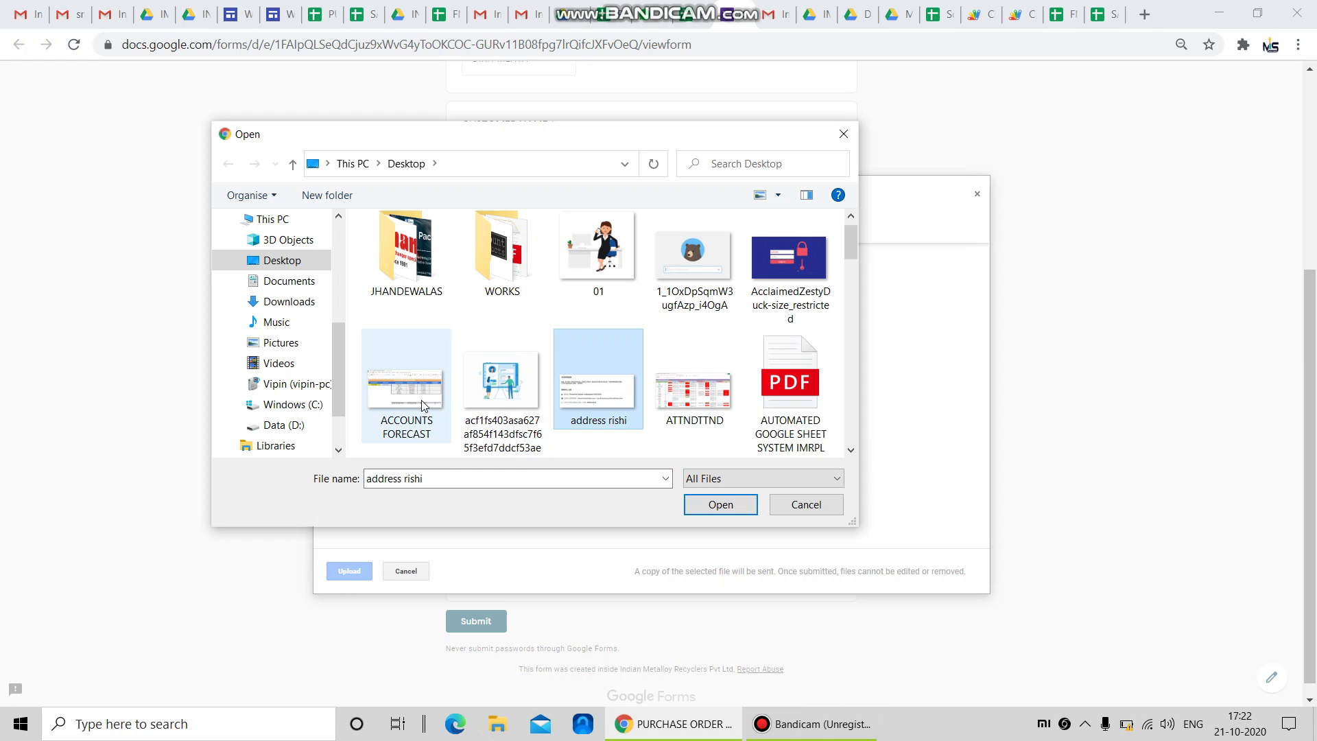
pyautogui.scroll(-5, 535, 374)
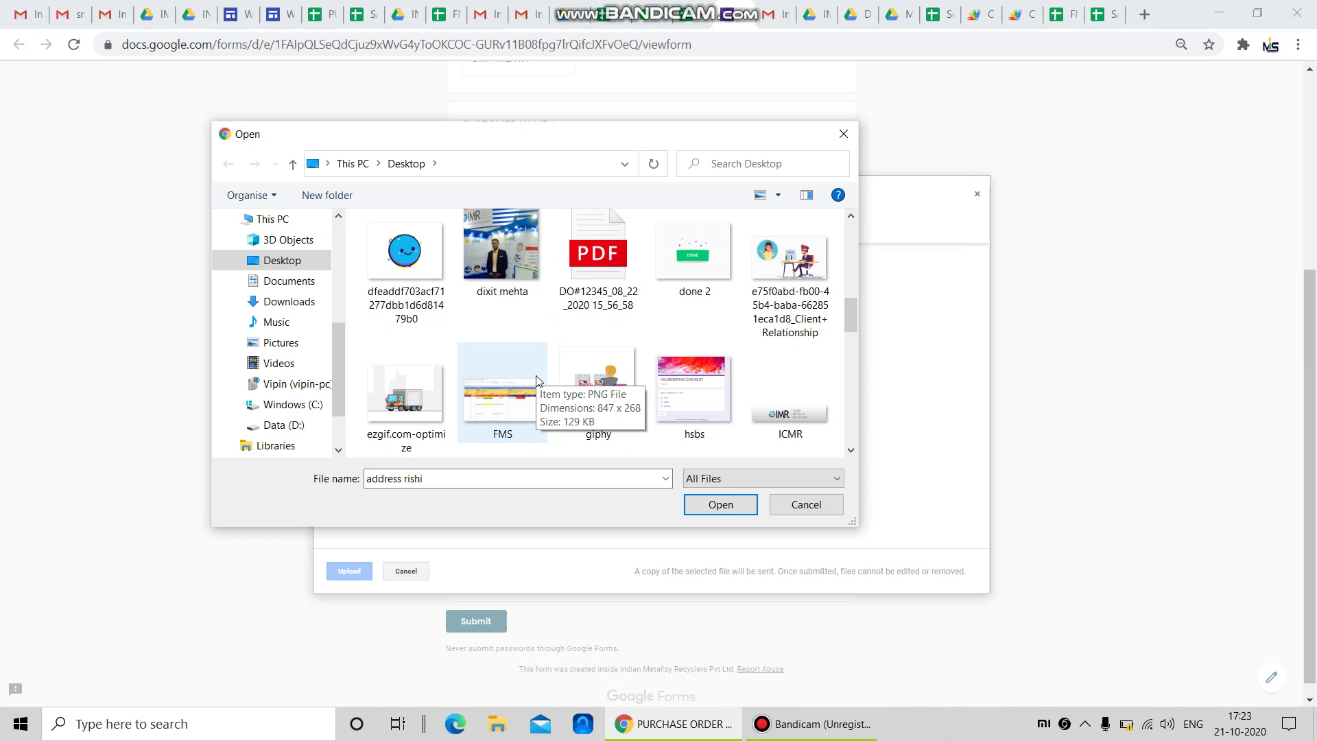
pyautogui.scroll(2, 537, 380)
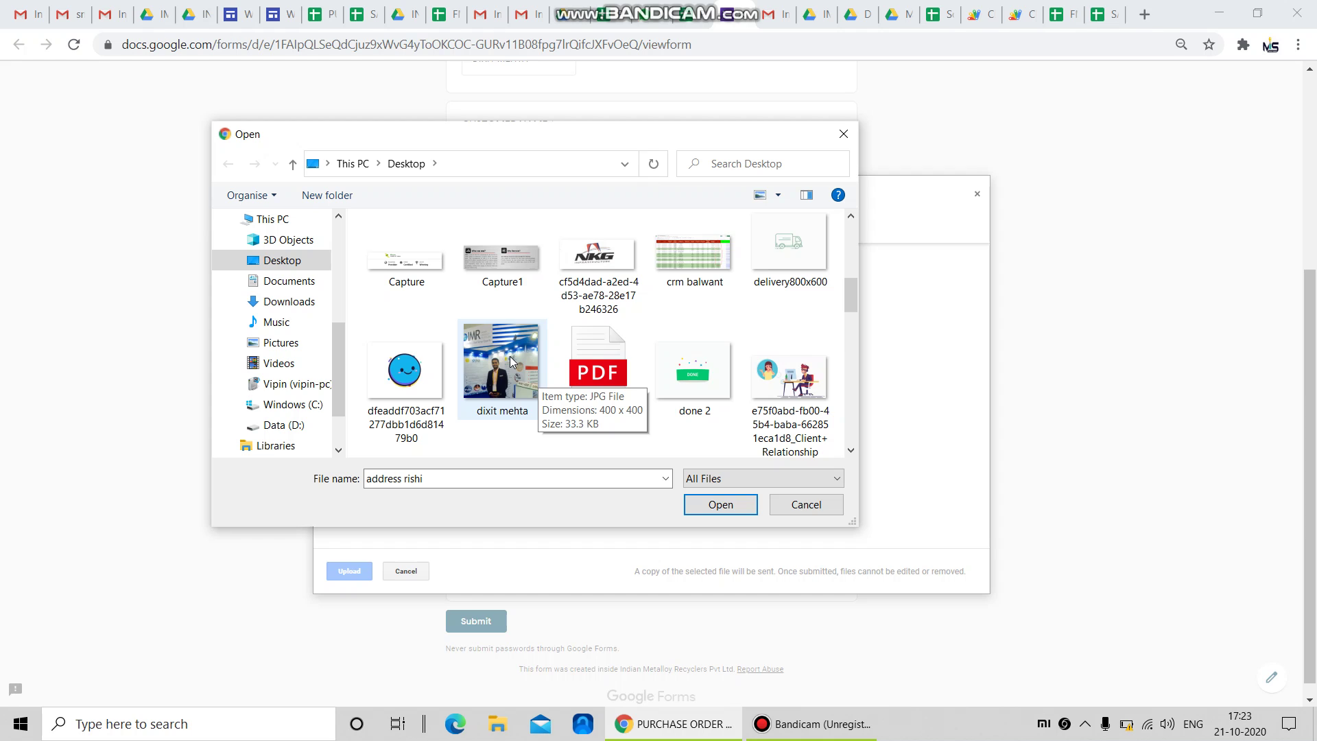
pyautogui.scroll(-3, 506, 357)
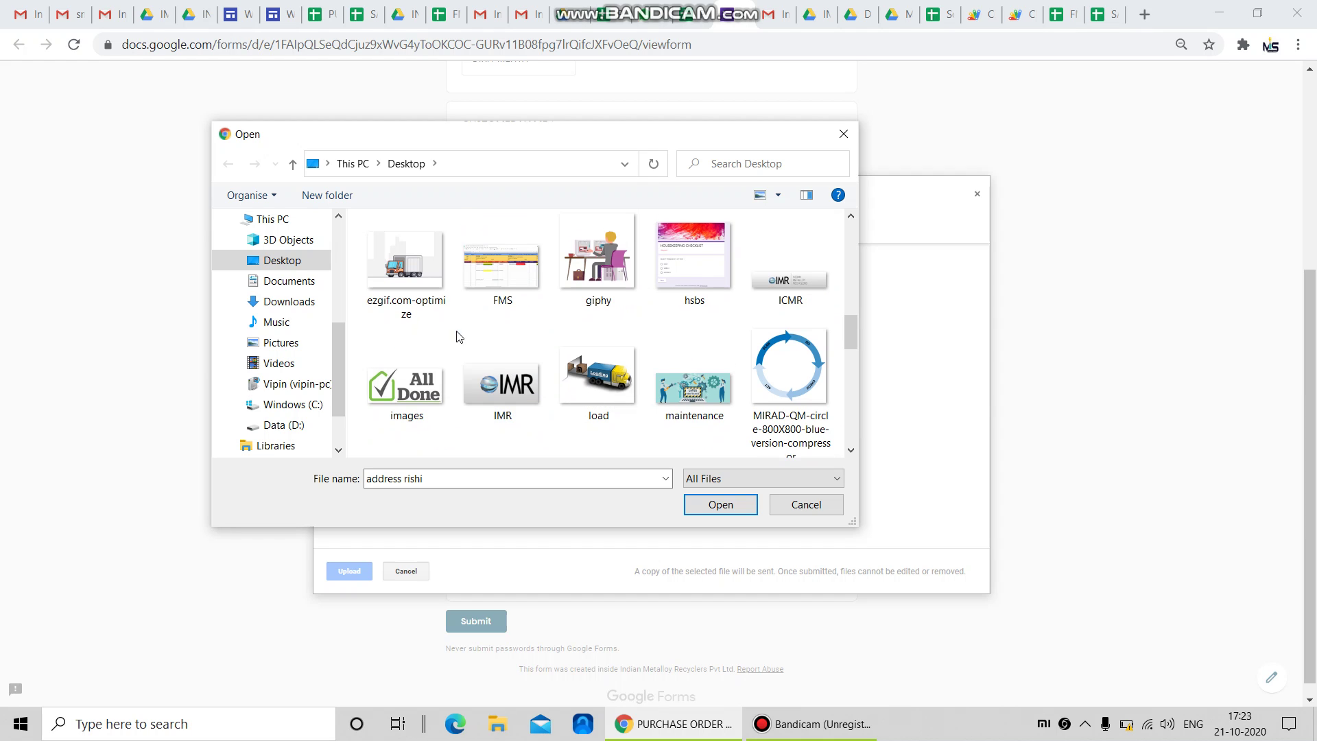
pyautogui.scroll(1, 491, 319)
pyautogui.click(502, 267)
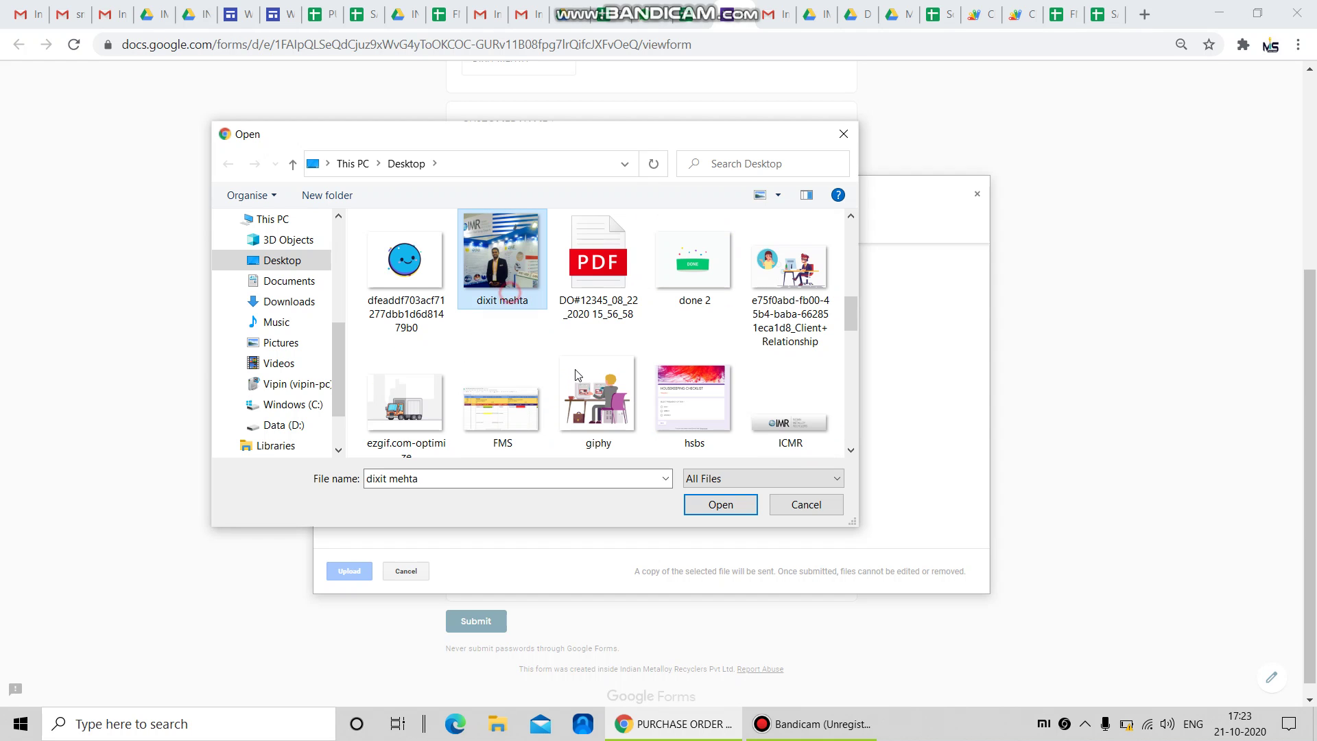
pyautogui.click(720, 504)
pyautogui.click(341, 575)
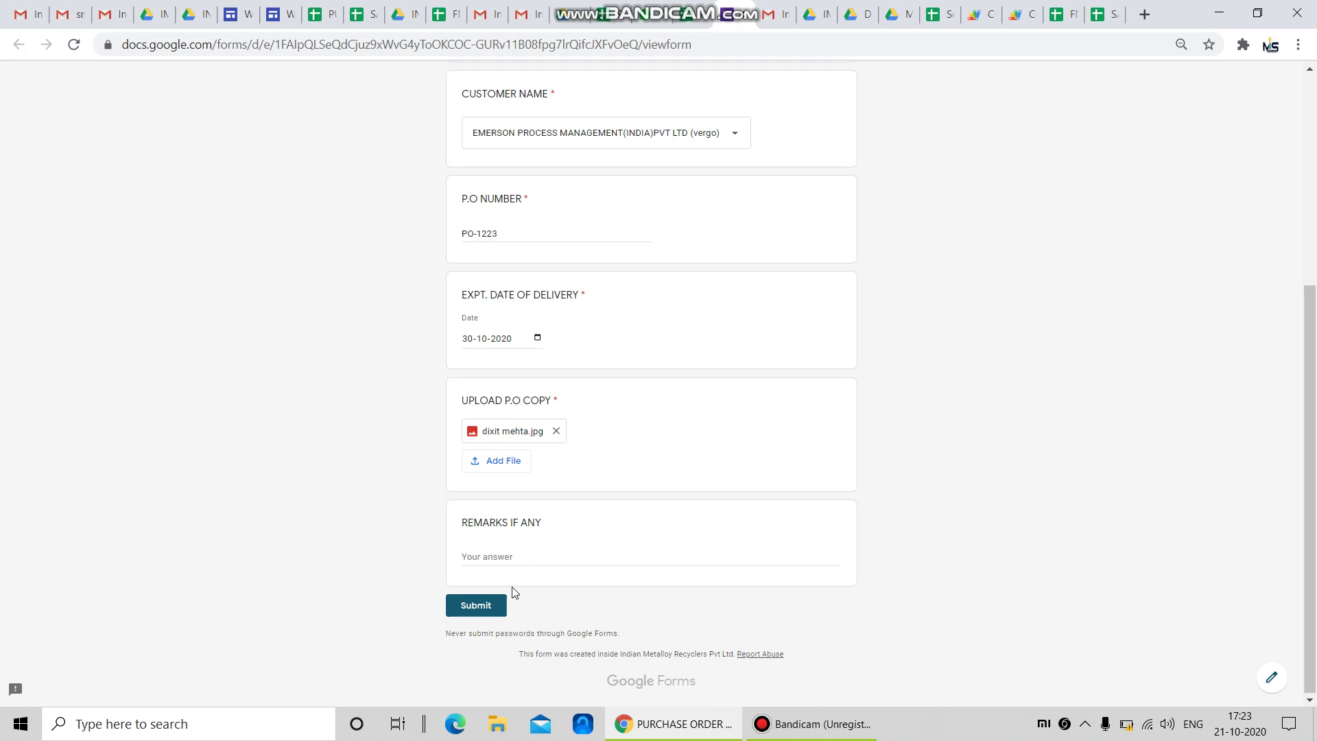
pyautogui.click(491, 606)
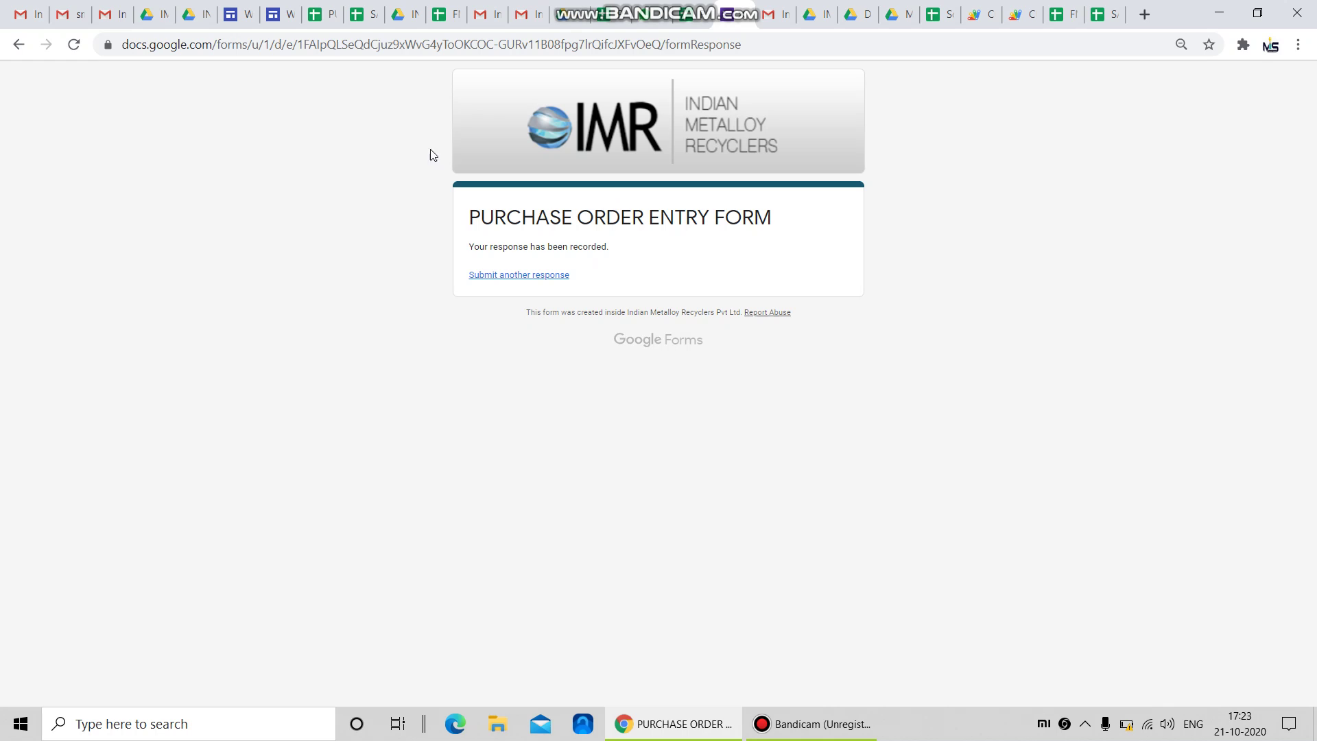
# Step: Return to the inventory spreadsheet and check the IMR PO numbers in the pending order list
pyautogui.click(324, 14)
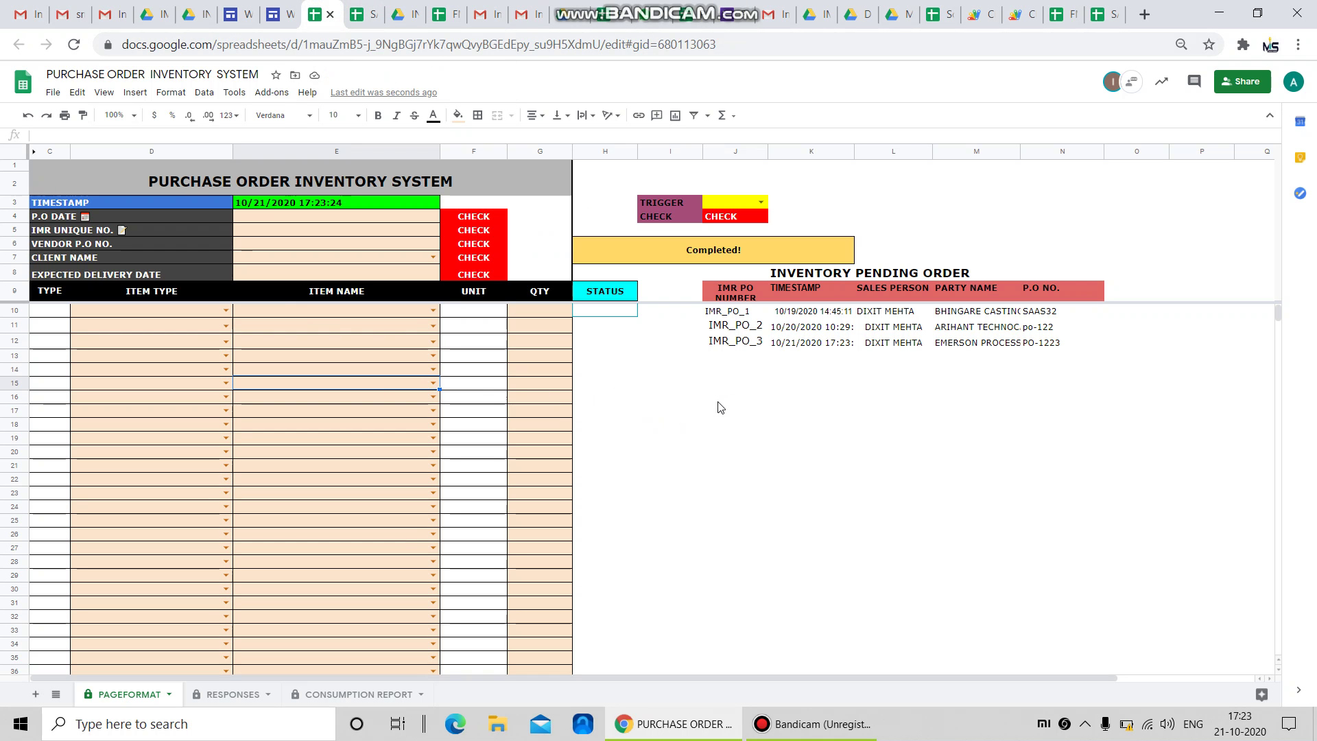
pyautogui.click(747, 312)
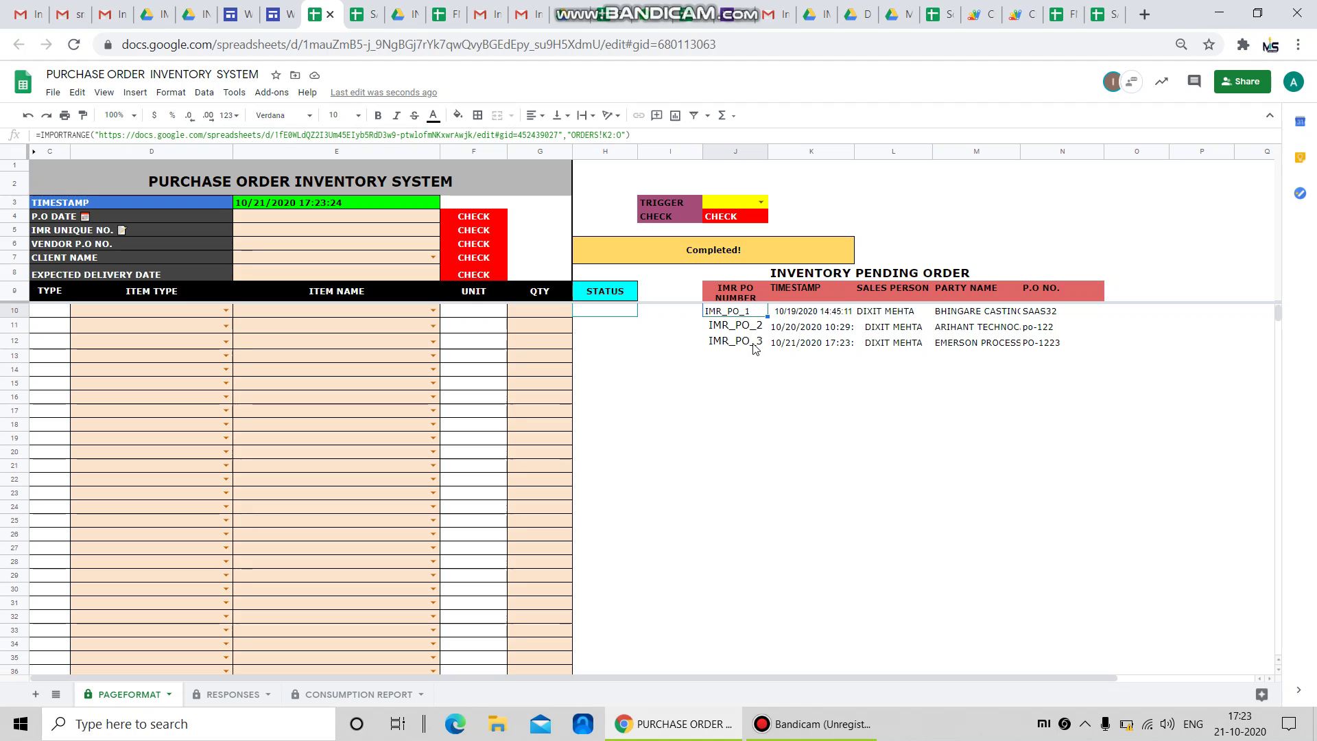
# Step: Left-align the entries of the INVENTORY PENDING ORDER list, from row 10 downward across the IMR PO number to P.O. number columns
pyautogui.click(1039, 346)
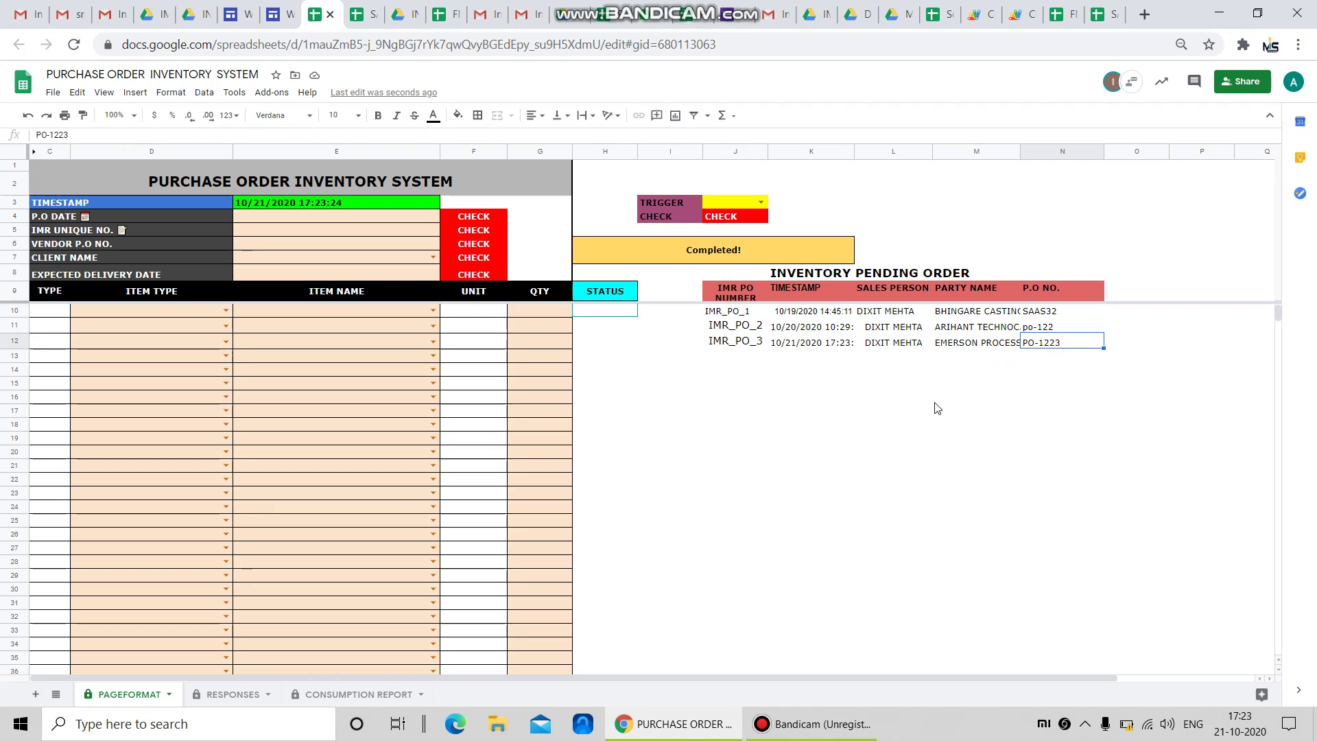
pyautogui.click(744, 346)
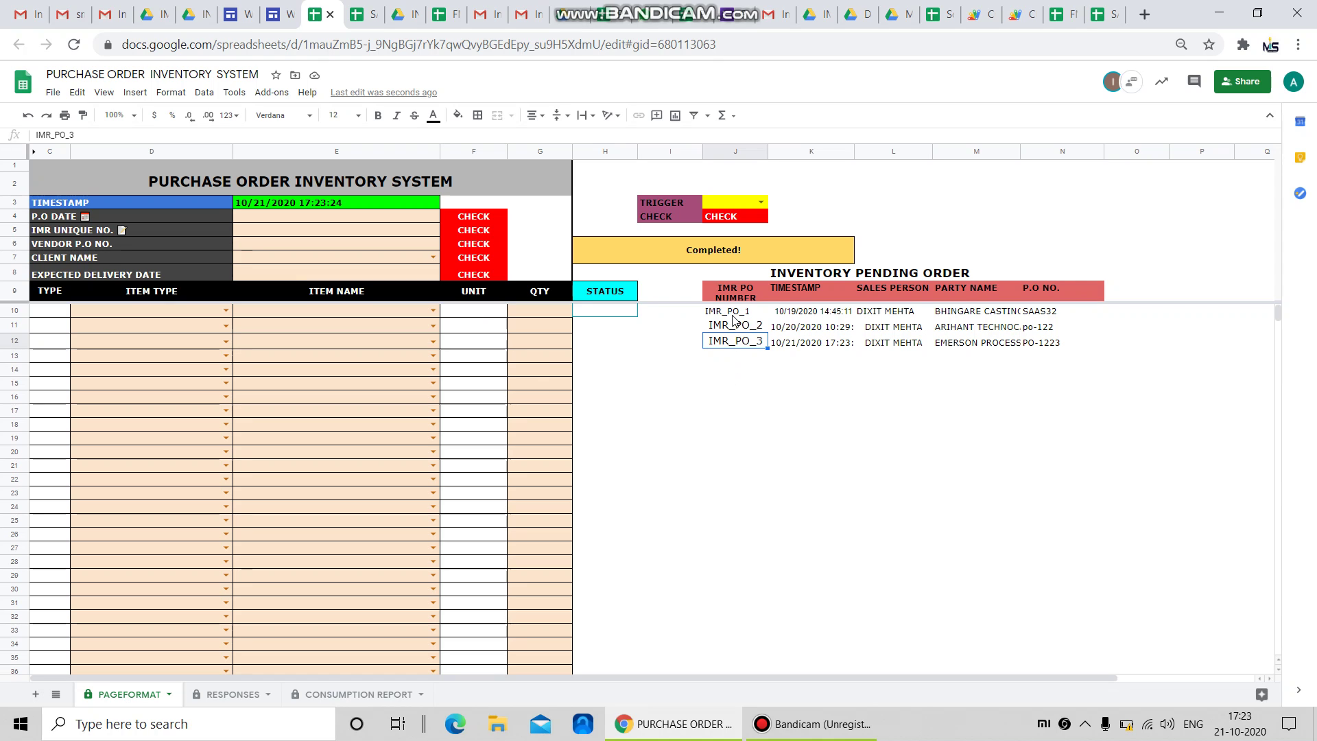
pyautogui.moveTo(733, 314); pyautogui.dragTo(1044, 660)
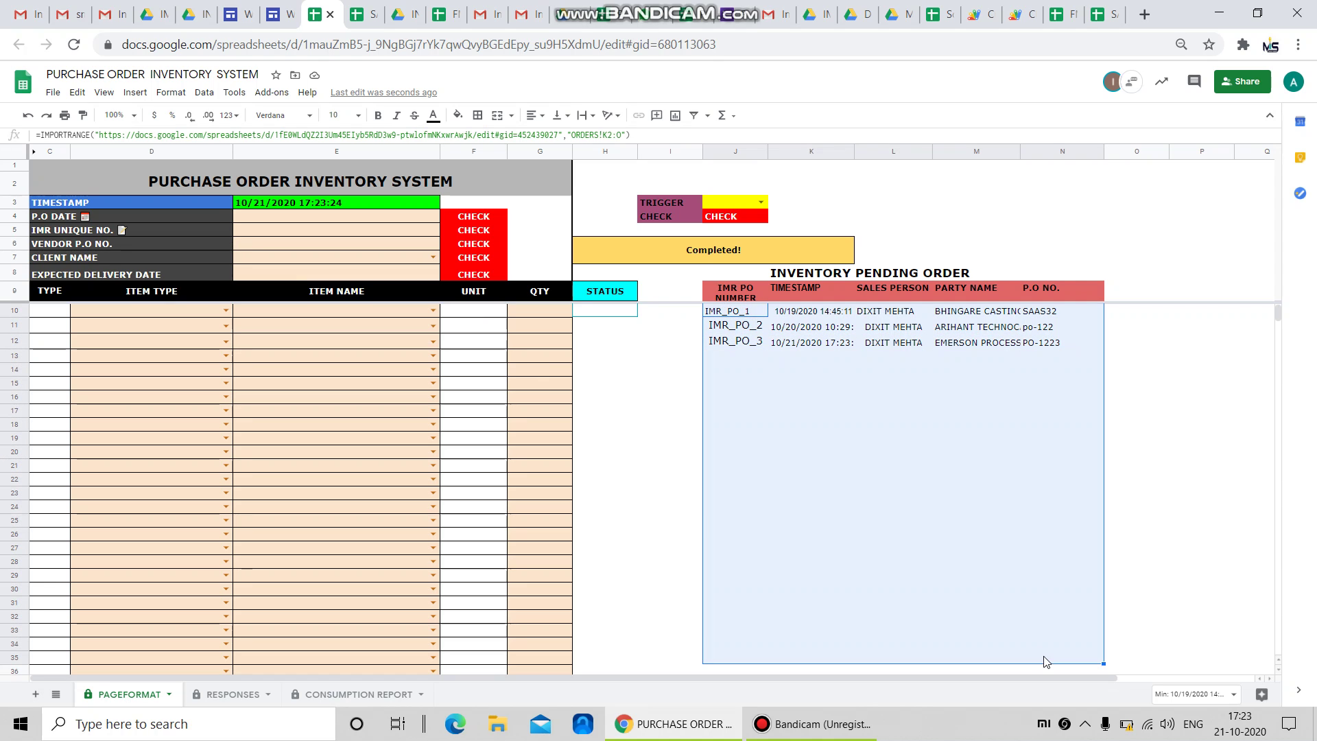
pyautogui.click(531, 116)
pyautogui.click(532, 142)
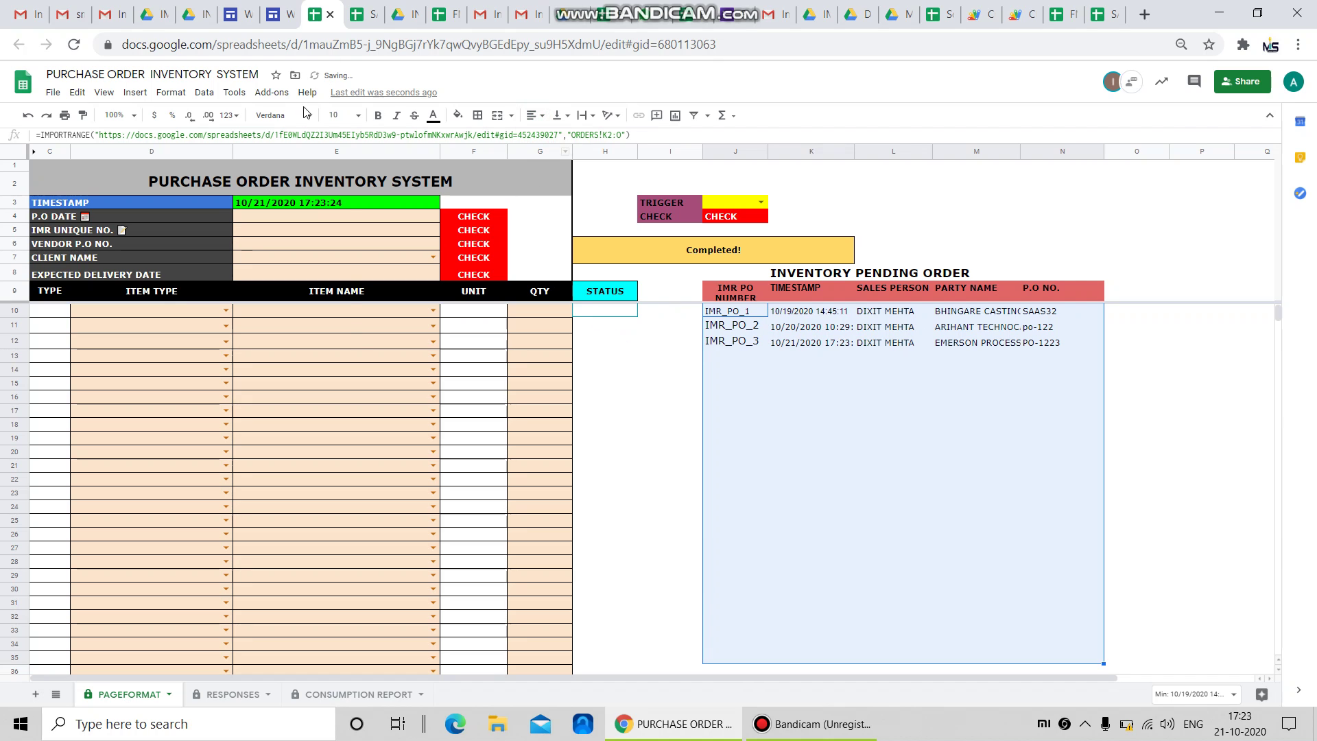
# Step: Set the font size of the INVENTORY PENDING ORDER entries to 10
pyautogui.click(337, 115)
pyautogui.write('1fE')
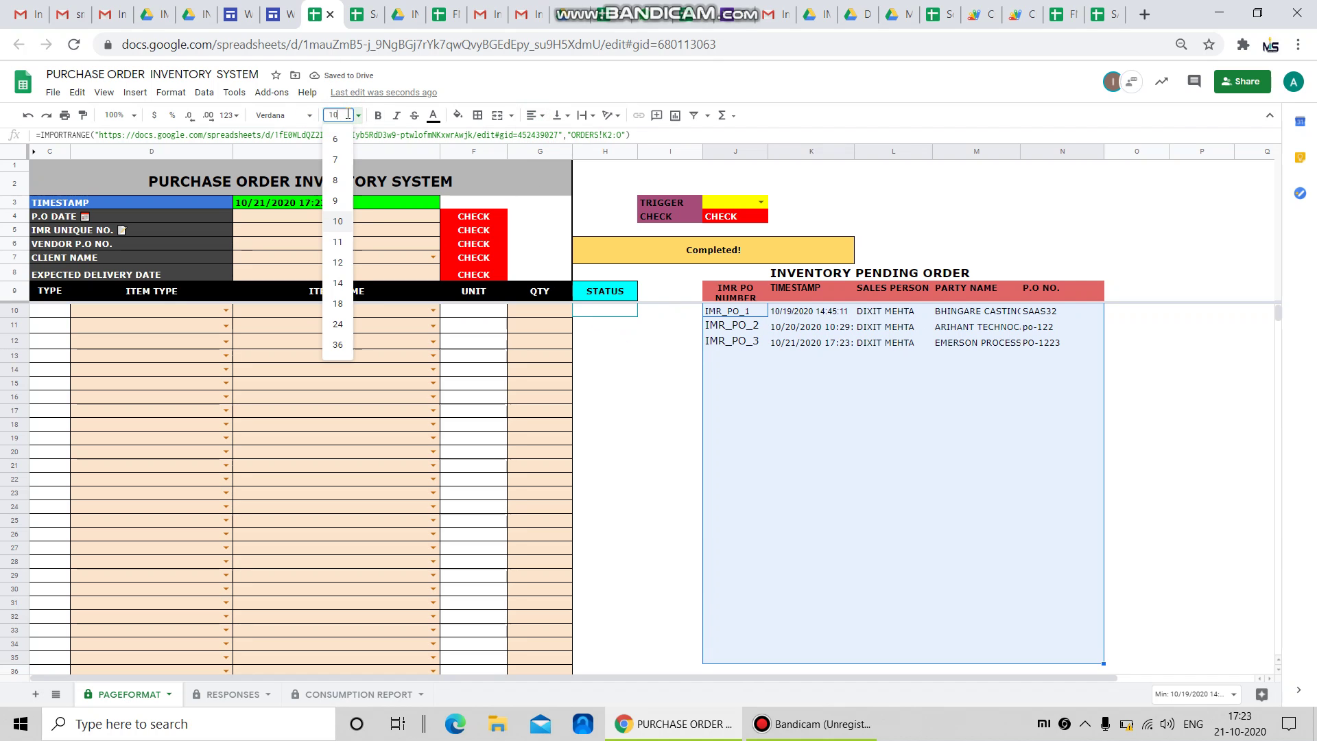
pyautogui.write('0')
pyautogui.press('Return')
pyautogui.click(734, 354)
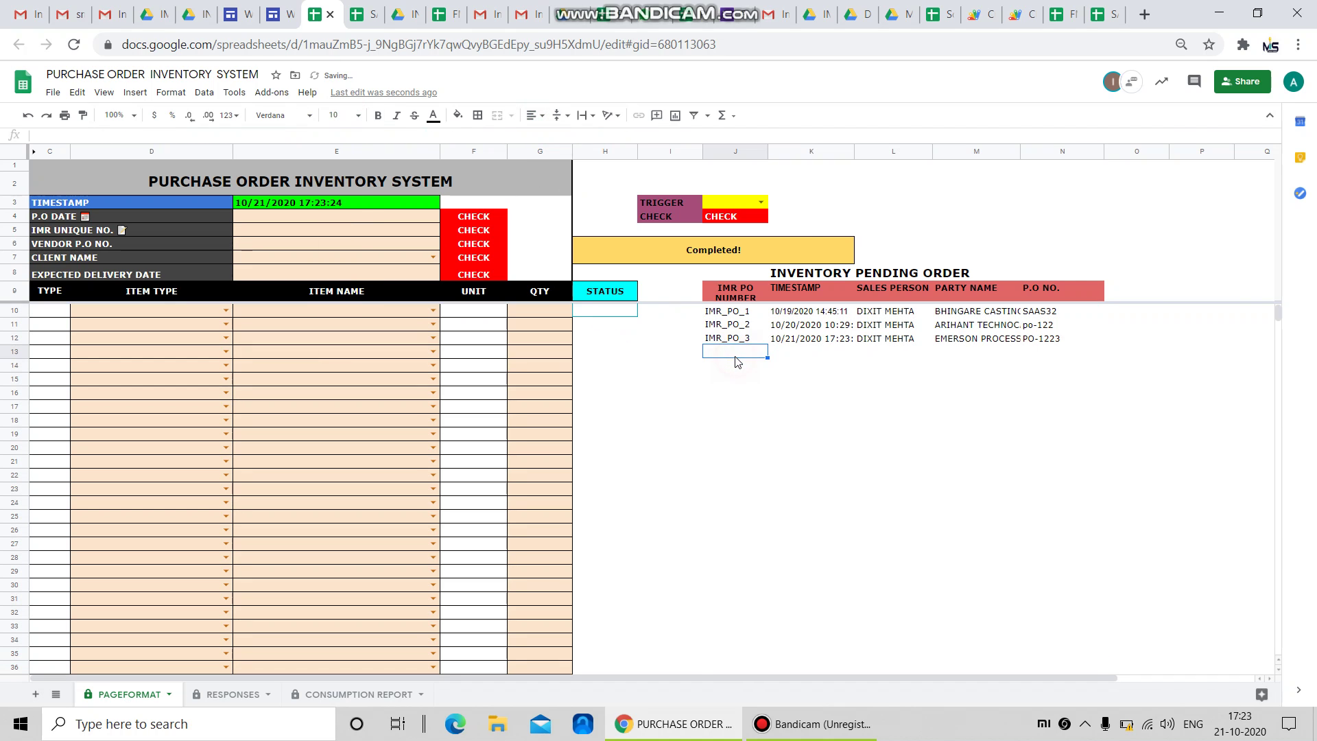
# Step: Enter the current date, 21-Oct-2020, as the P.O DATE
pyautogui.click(273, 217)
pyautogui.hotkey('ctrl', ';')
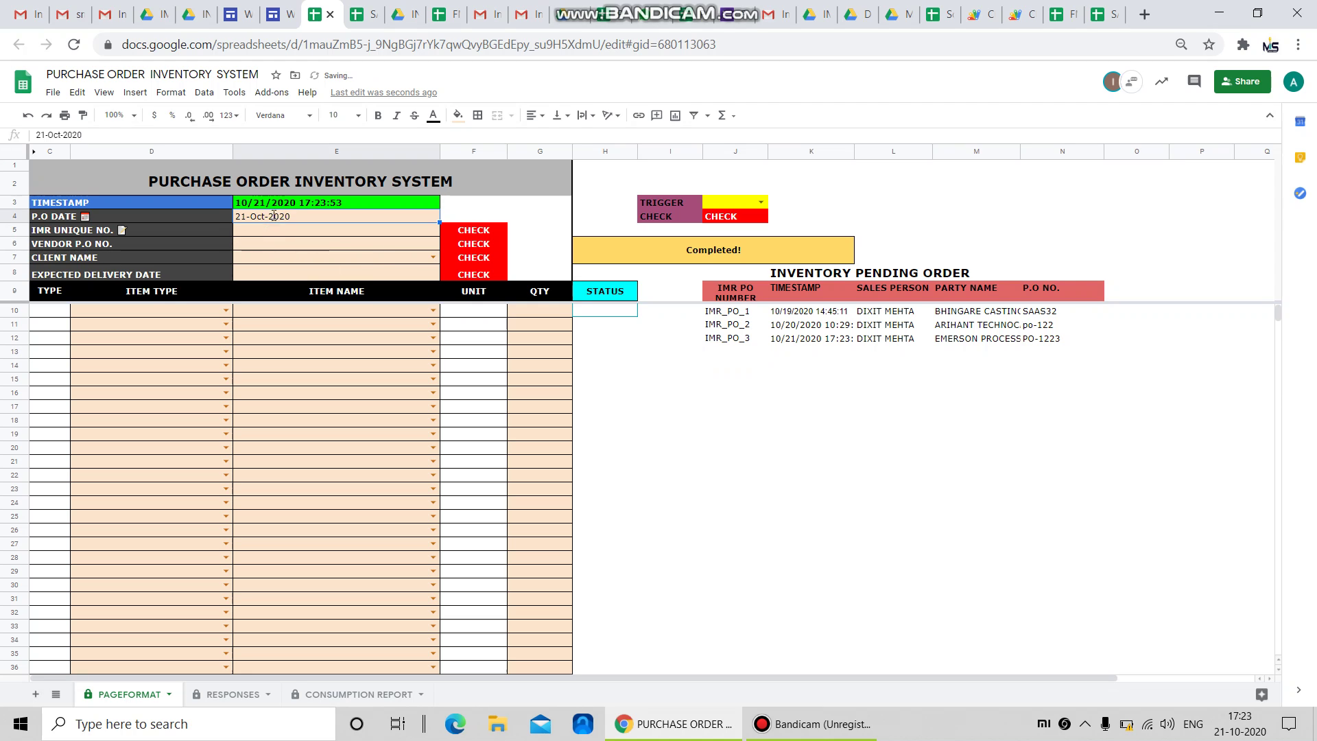
pyautogui.press('Return')
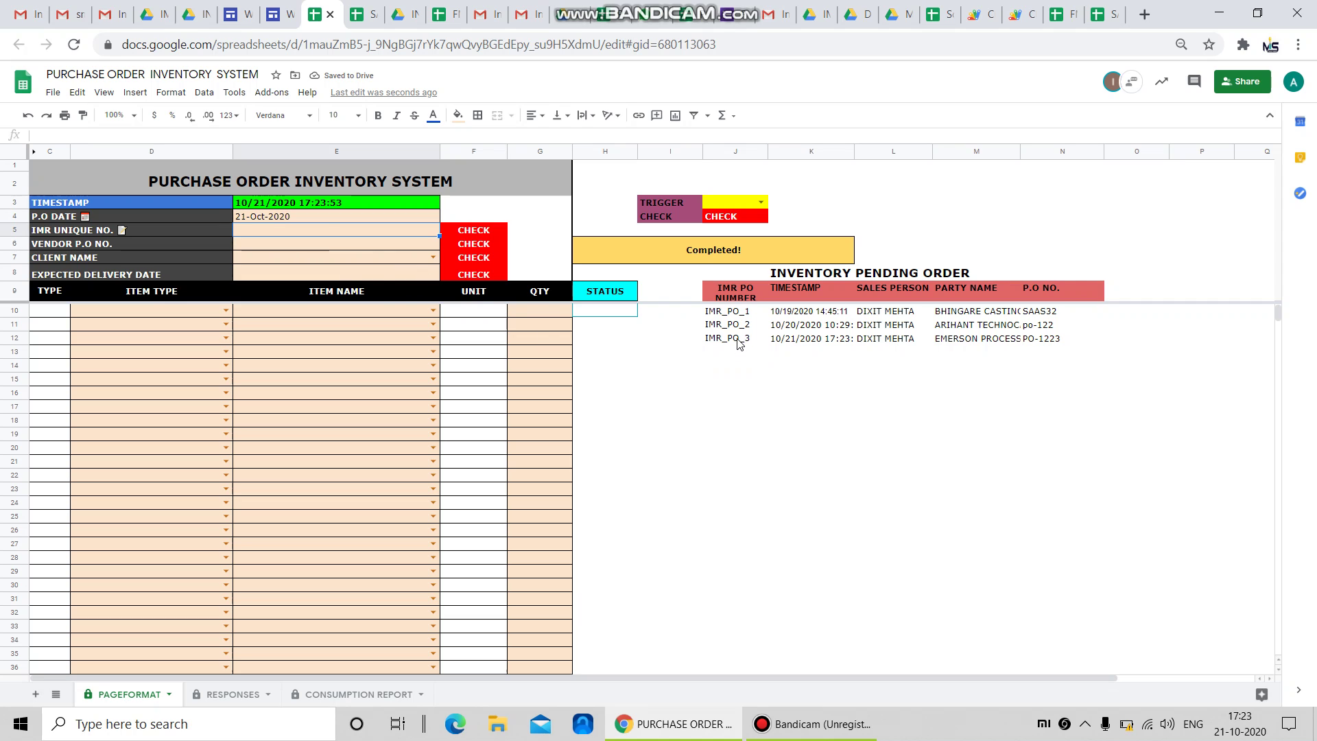
# Step: Copy the third pending order's IMR PO number into IMR UNIQUE NO. and its P.O. number into VENDOR P.O NO
pyautogui.click(737, 339)
pyautogui.hotkey('ctrl', 'c')
pyautogui.click(260, 233)
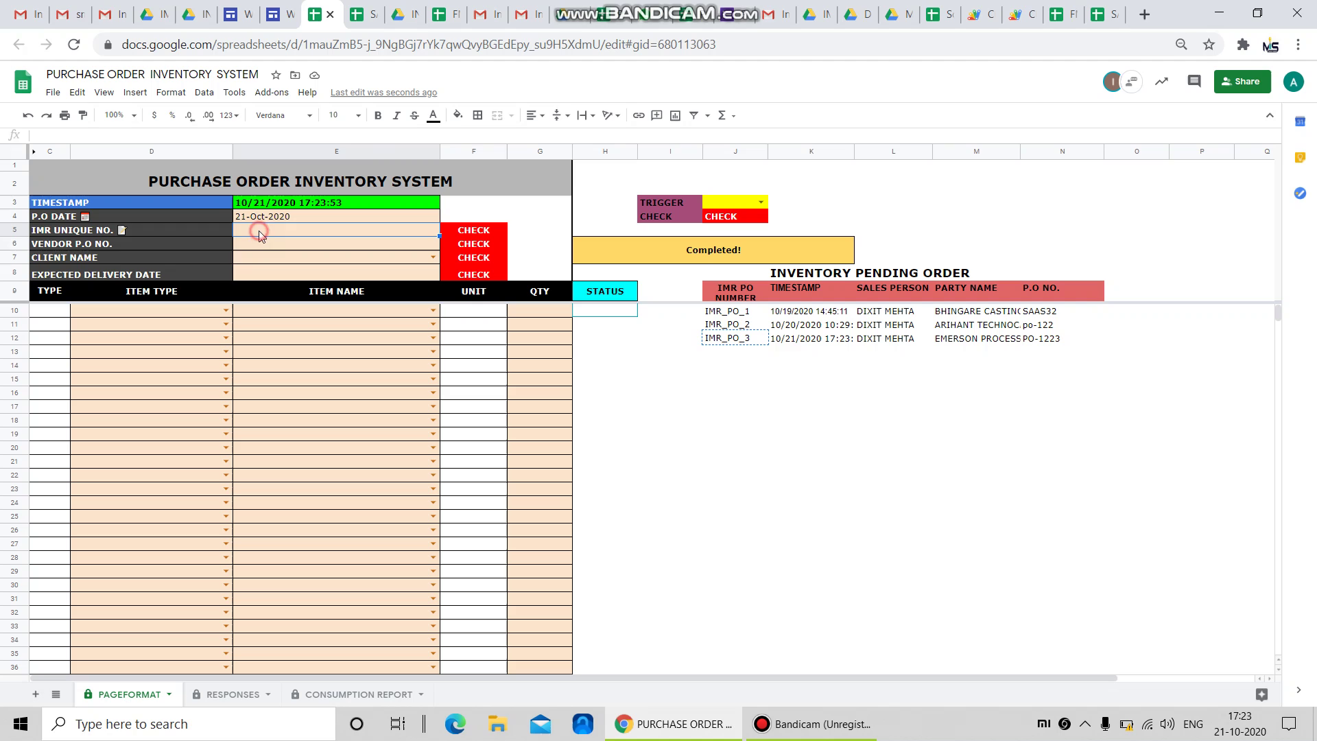
pyautogui.hotkey('ctrl', 'v')
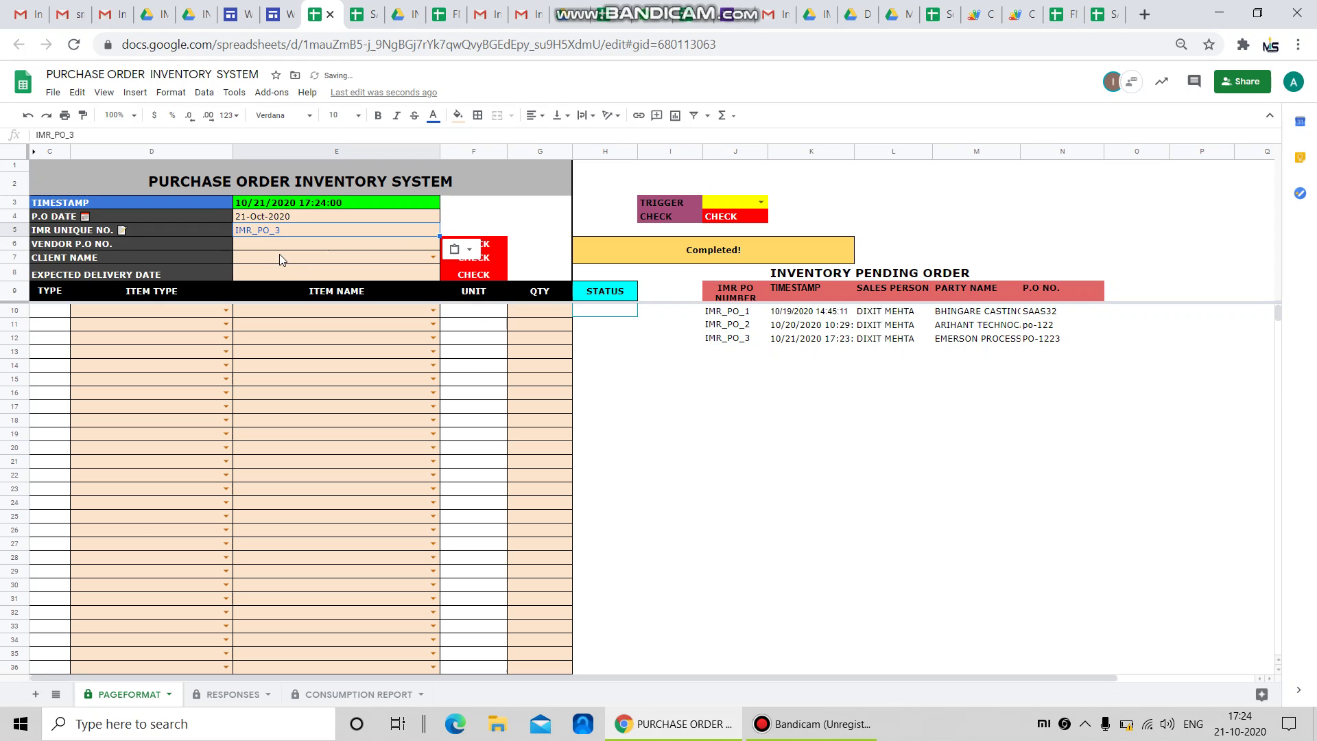
pyautogui.click(277, 248)
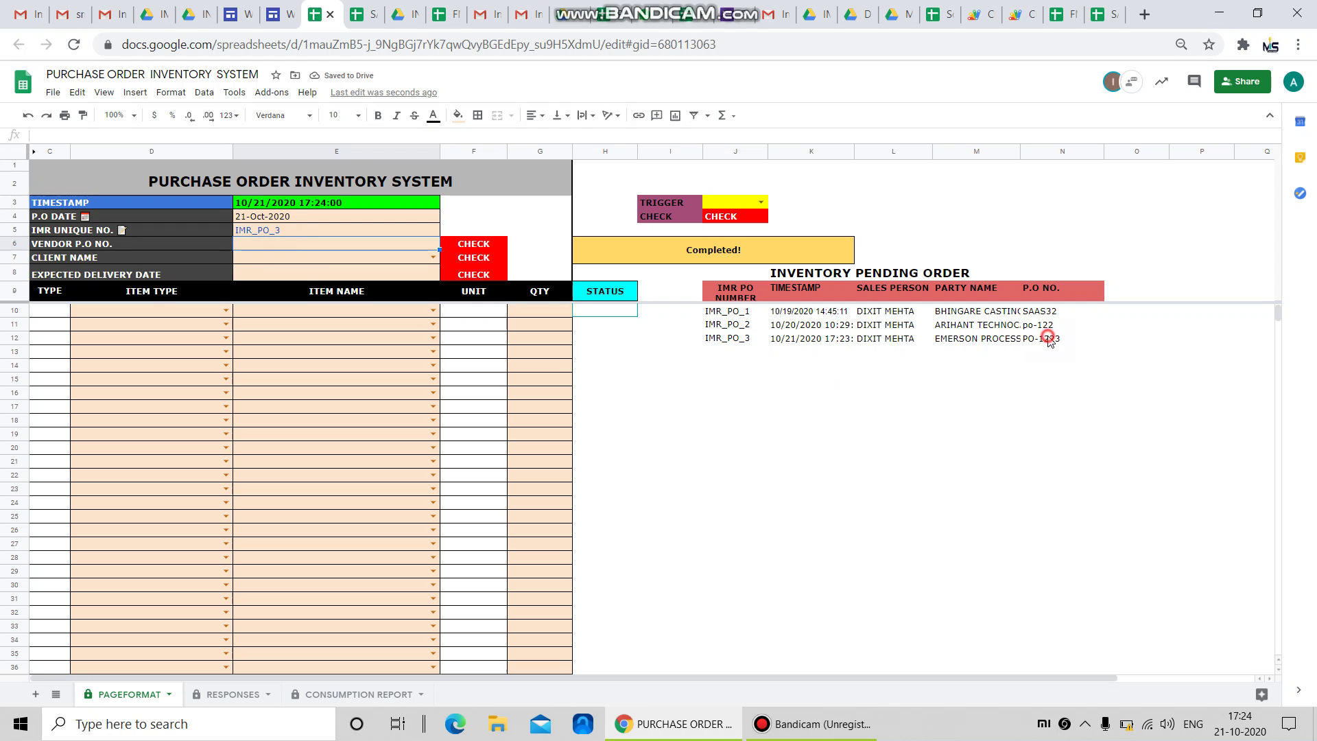
pyautogui.click(1042, 338)
pyautogui.hotkey('ctrl', 'c')
pyautogui.click(325, 248)
pyautogui.hotkey('ctrl', 'v')
pyautogui.click(315, 260)
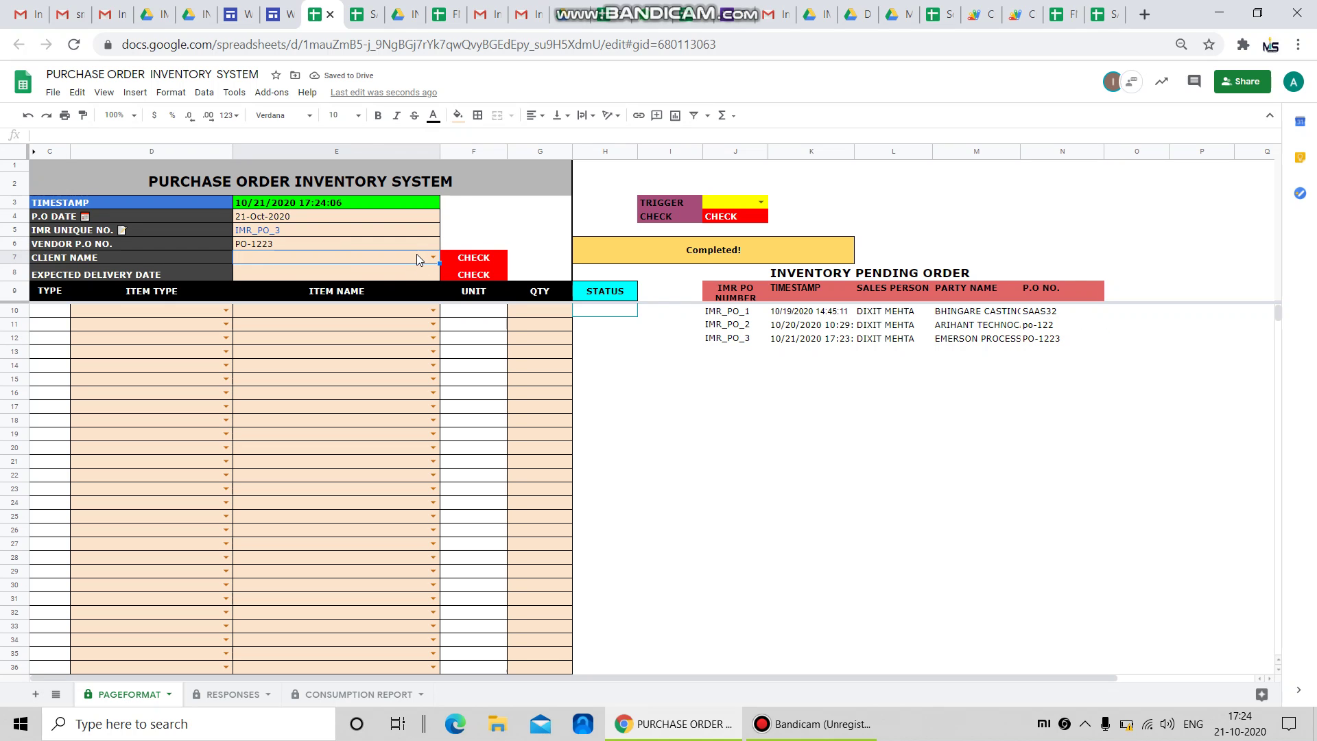
pyautogui.write('EME')
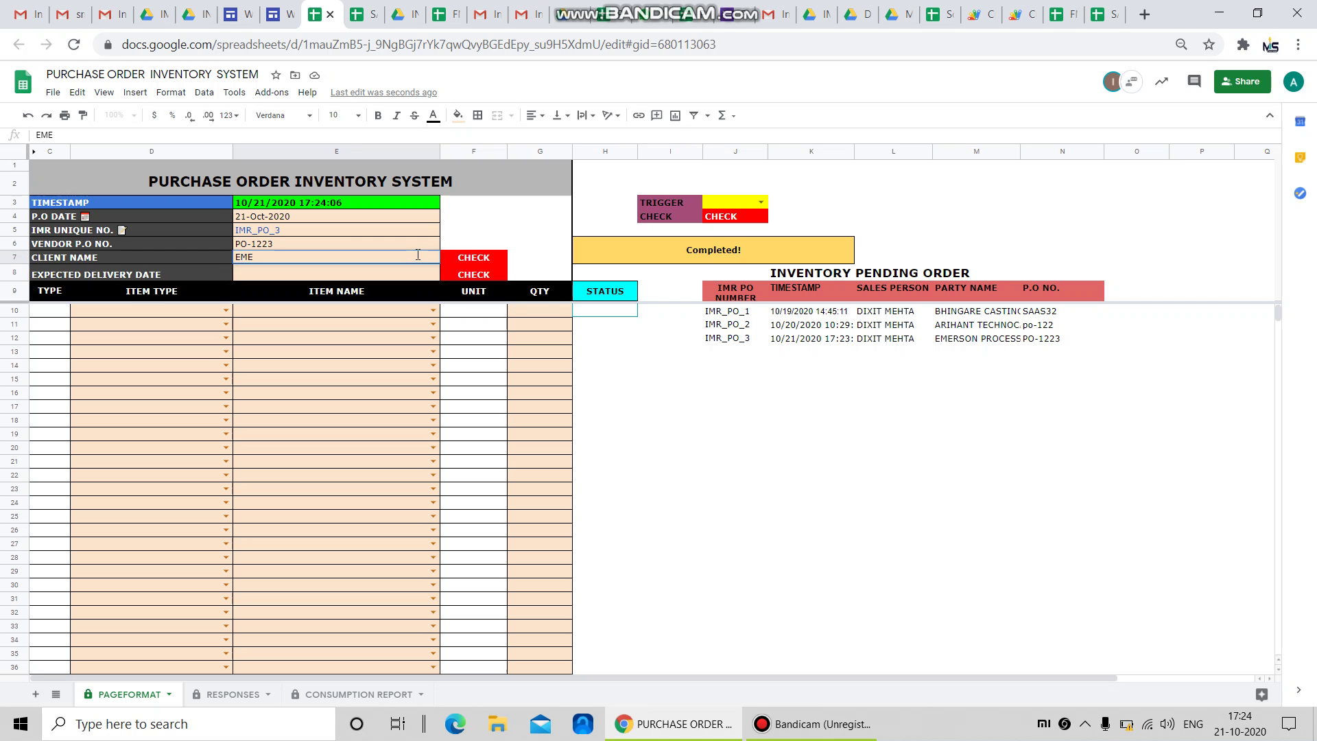
pyautogui.press('BackSpace')
pyautogui.press('BackSpace')
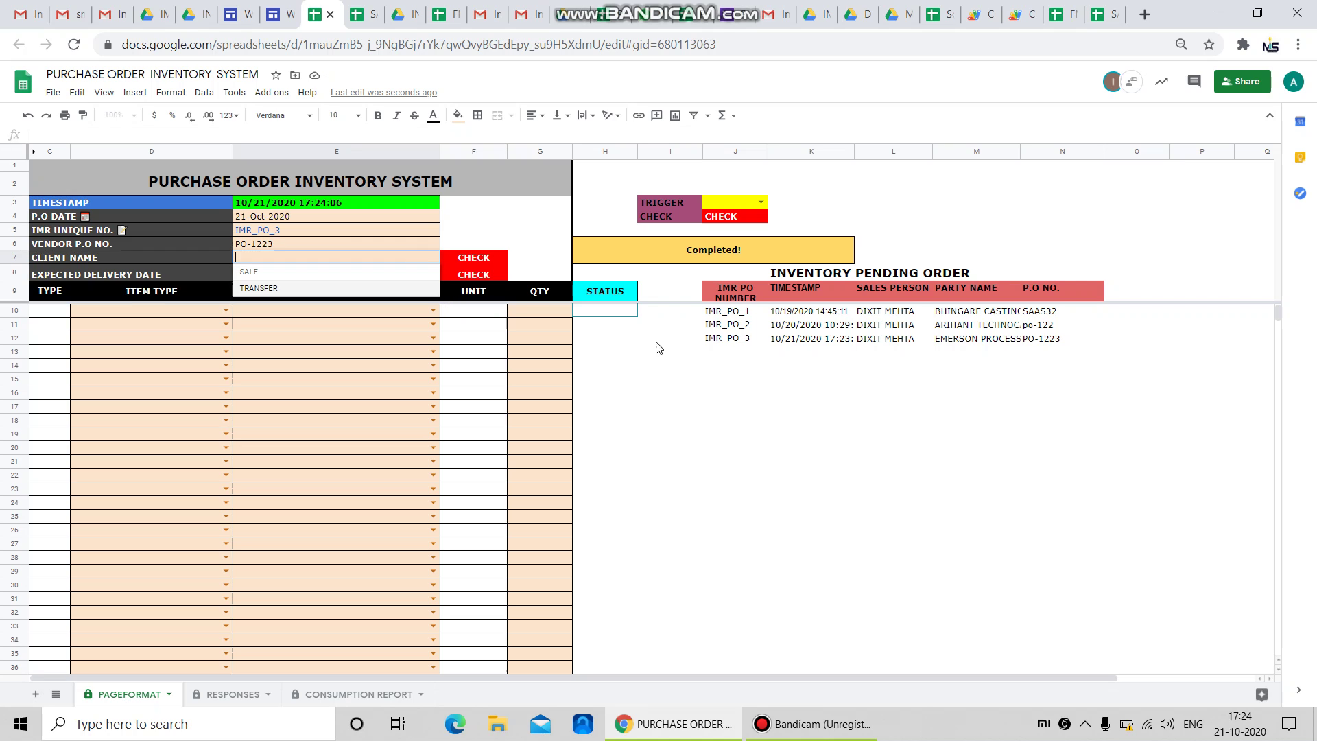
pyautogui.click(827, 378)
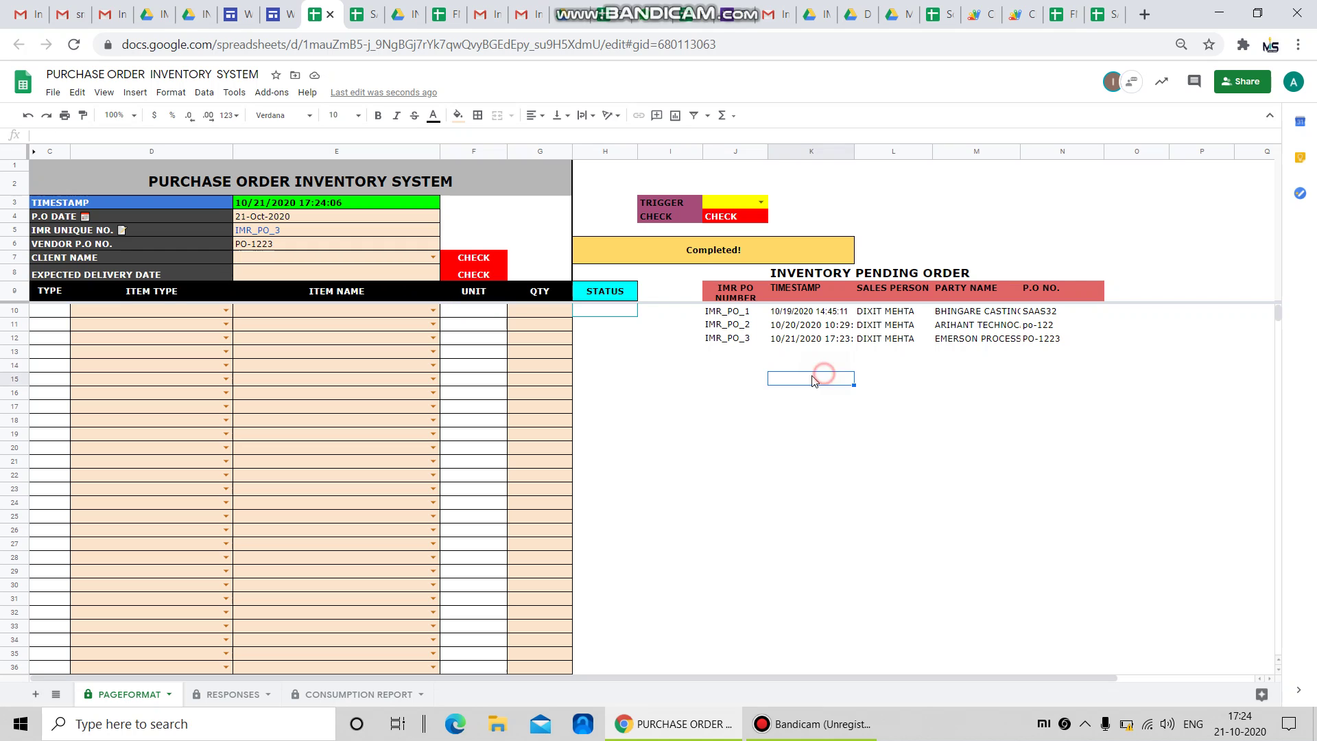
# Step: Copy the party name EMERSON PROCESS MANAGEMENT(INDIA)PVT LTD (vergo) from the third pending order into CLIENT NAME
pyautogui.click(960, 341)
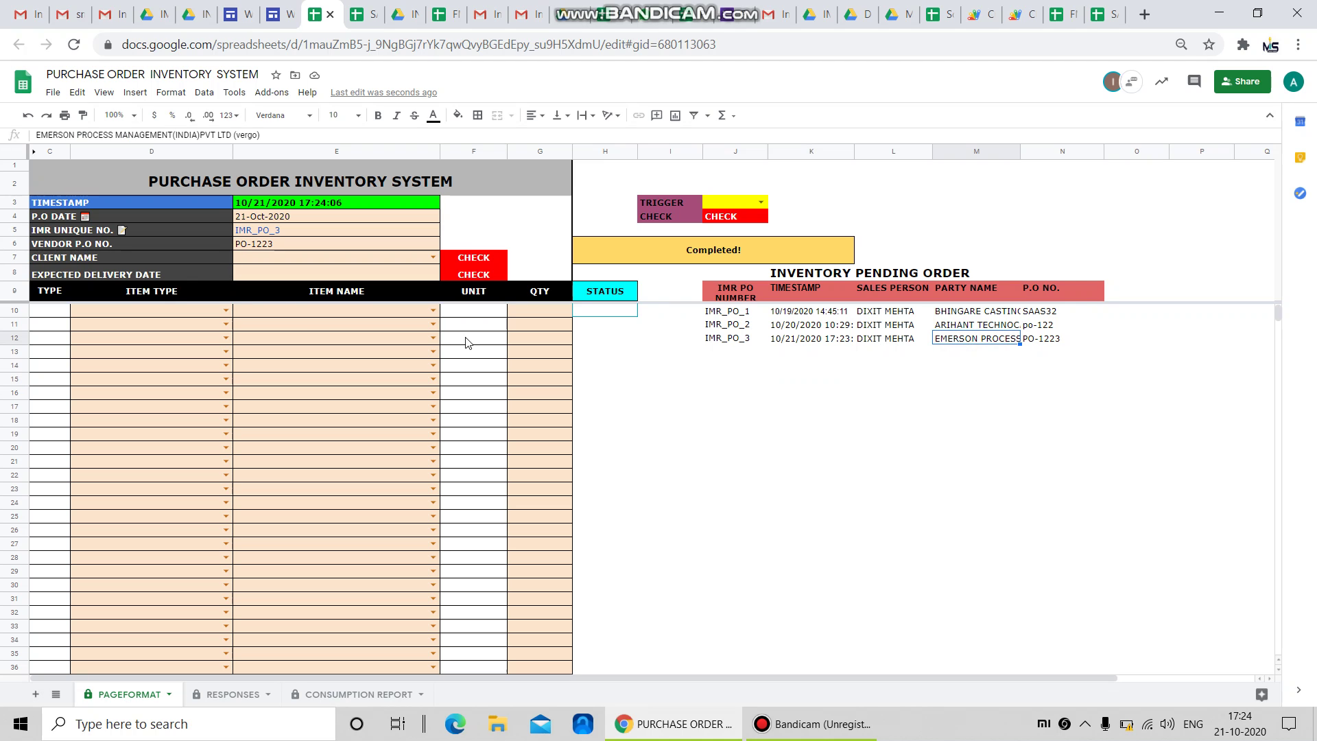
pyautogui.hotkey('ctrl', 'c')
pyautogui.hotkey('ctrl', 'v')
pyautogui.hotkey('ctrl', 'c')
pyautogui.click(285, 260)
pyautogui.hotkey('ctrl', 'v')
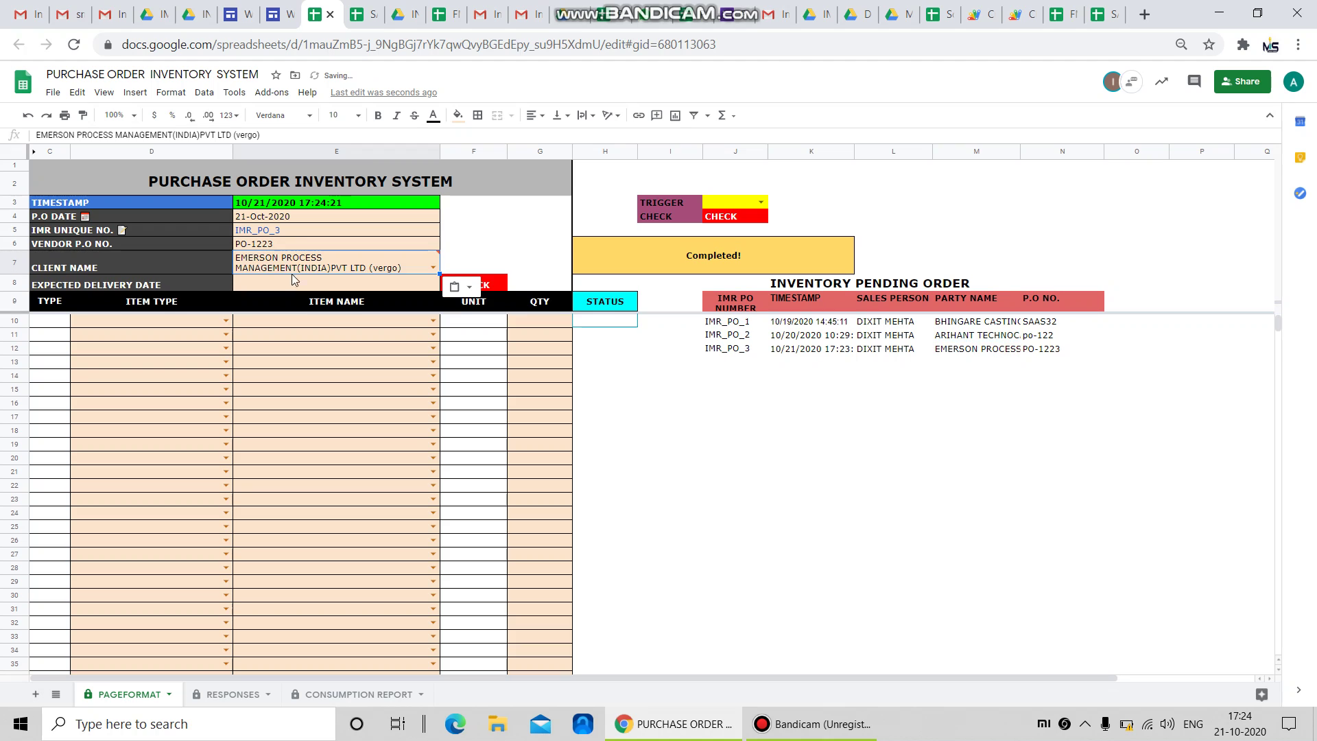
pyautogui.click(325, 287)
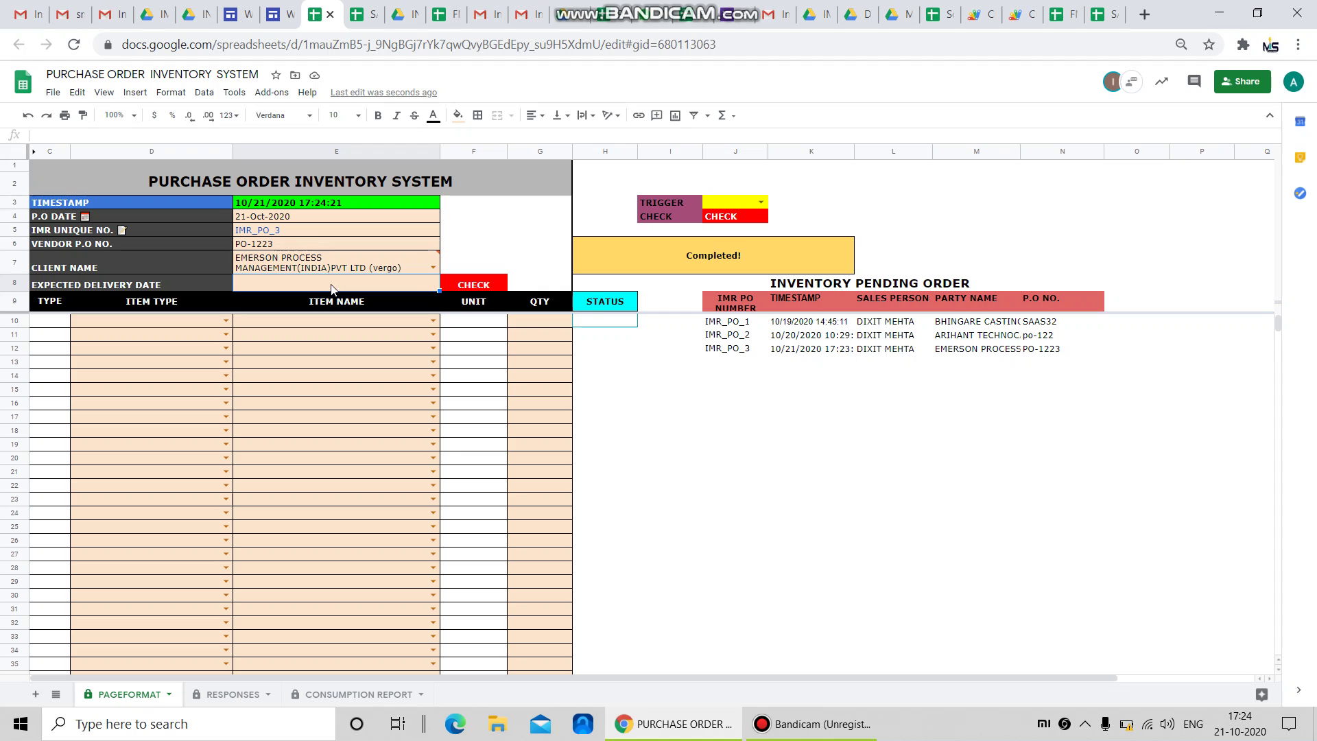
pyautogui.moveTo(332, 288)
pyautogui.write('30/10/2020')
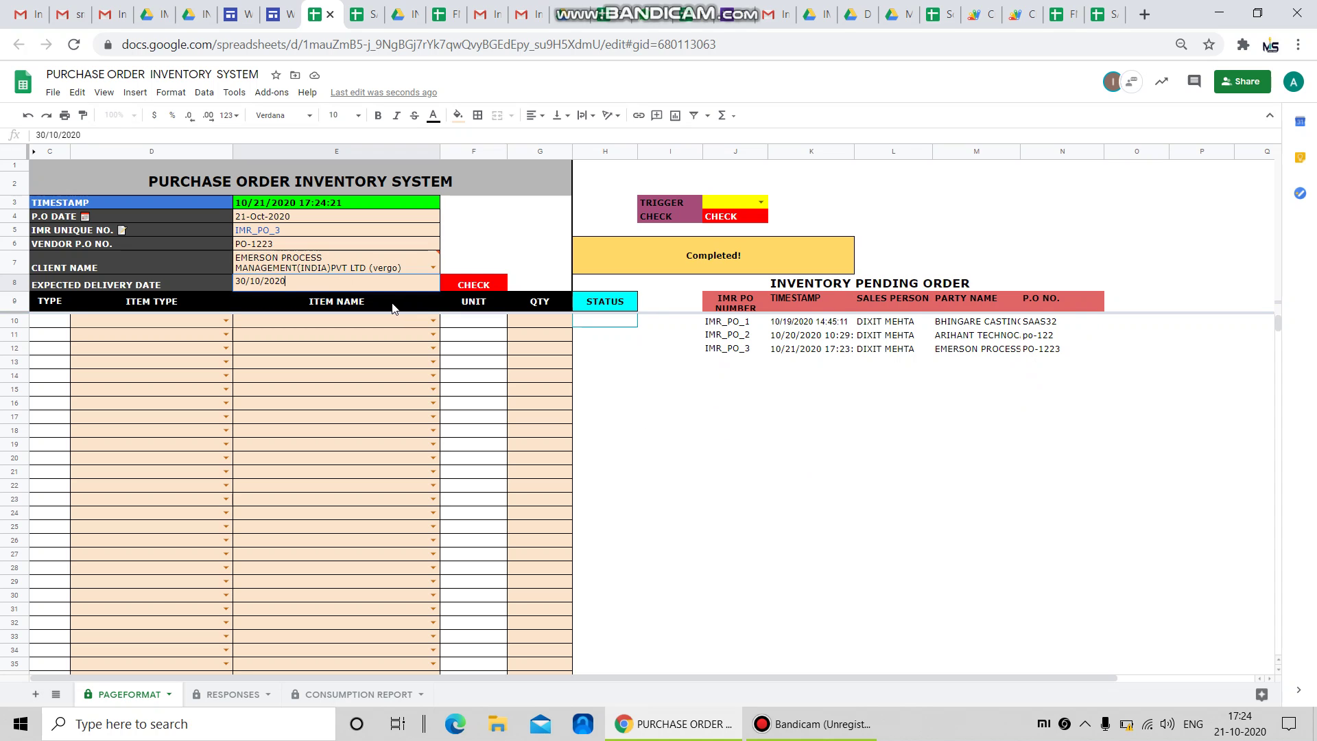
pyautogui.press('Return')
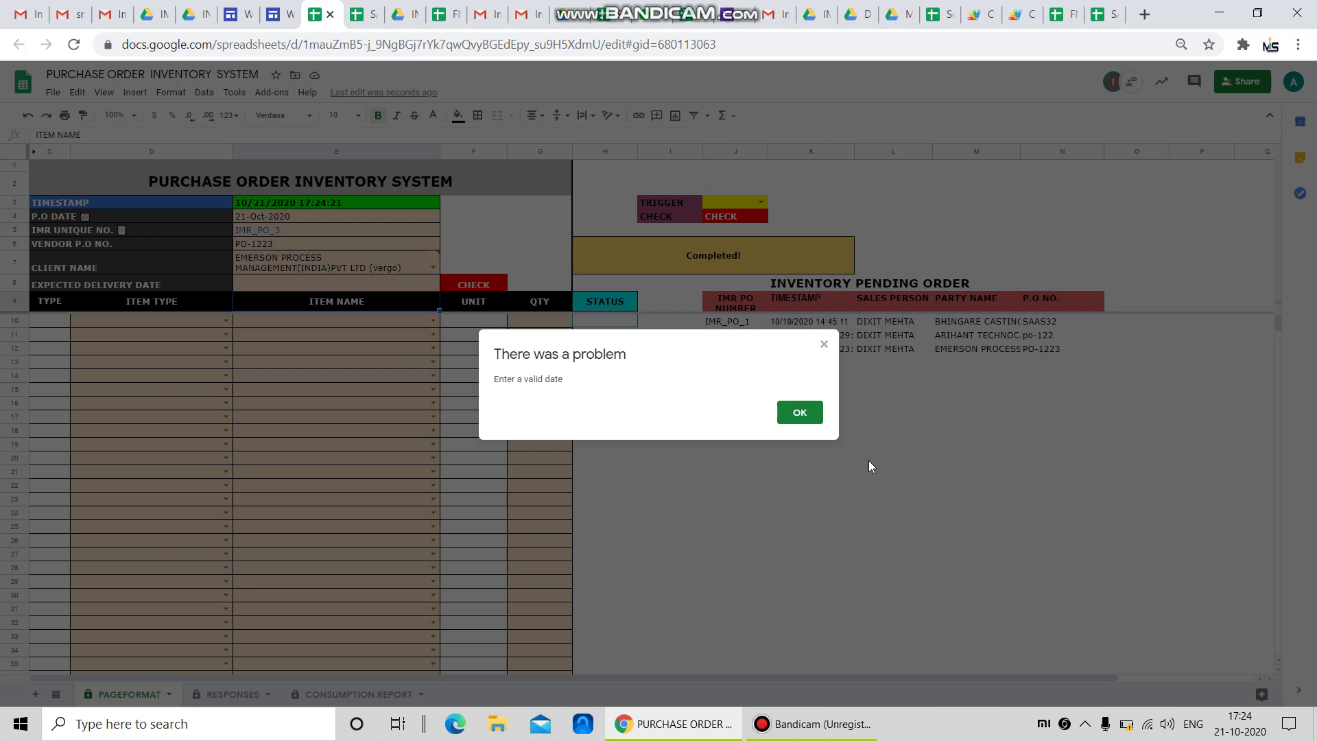
pyautogui.click(799, 412)
# Step: Choose 30 October 2020 from the calendar as the EXPECTED DELIVERY DATE
pyautogui.doubleClick(274, 283)
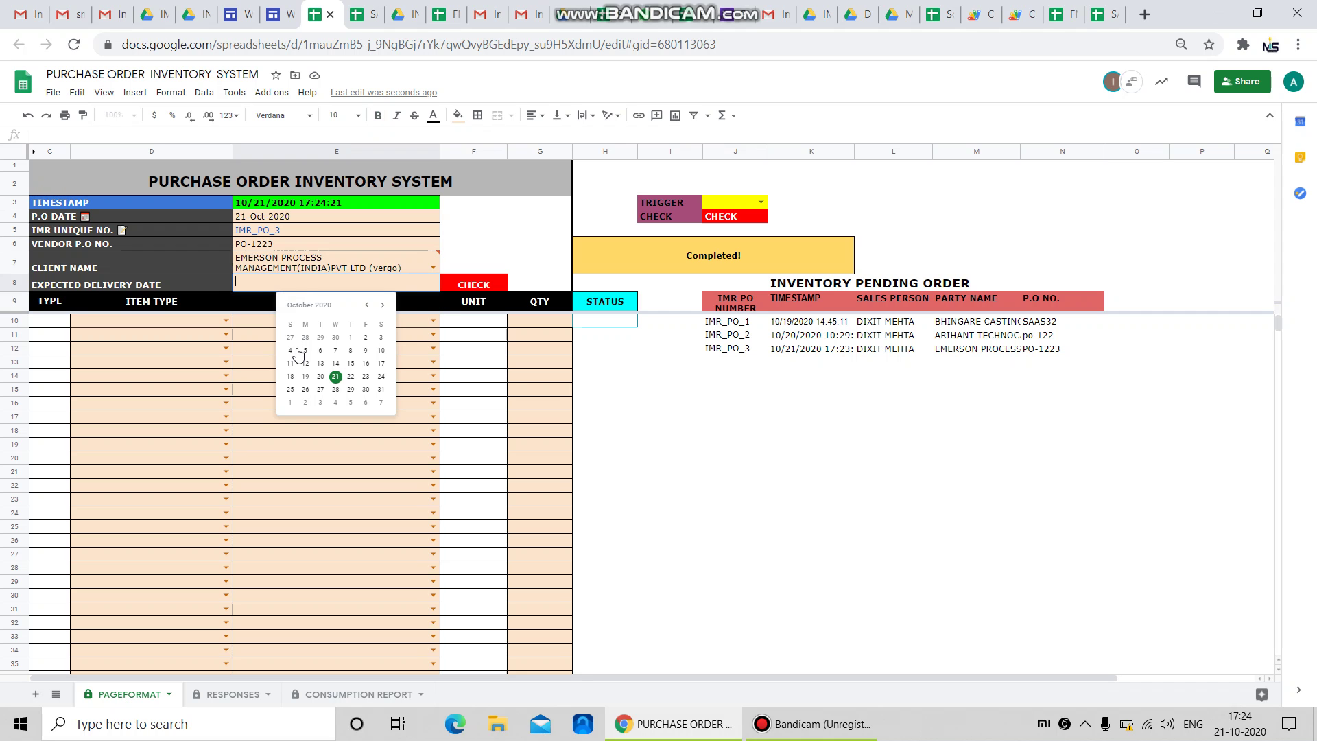
pyautogui.click(365, 388)
# Step: Set the item types of the first two order lines to ALLOY STEEL SCRAP and VIRGIN METALS
pyautogui.click(226, 321)
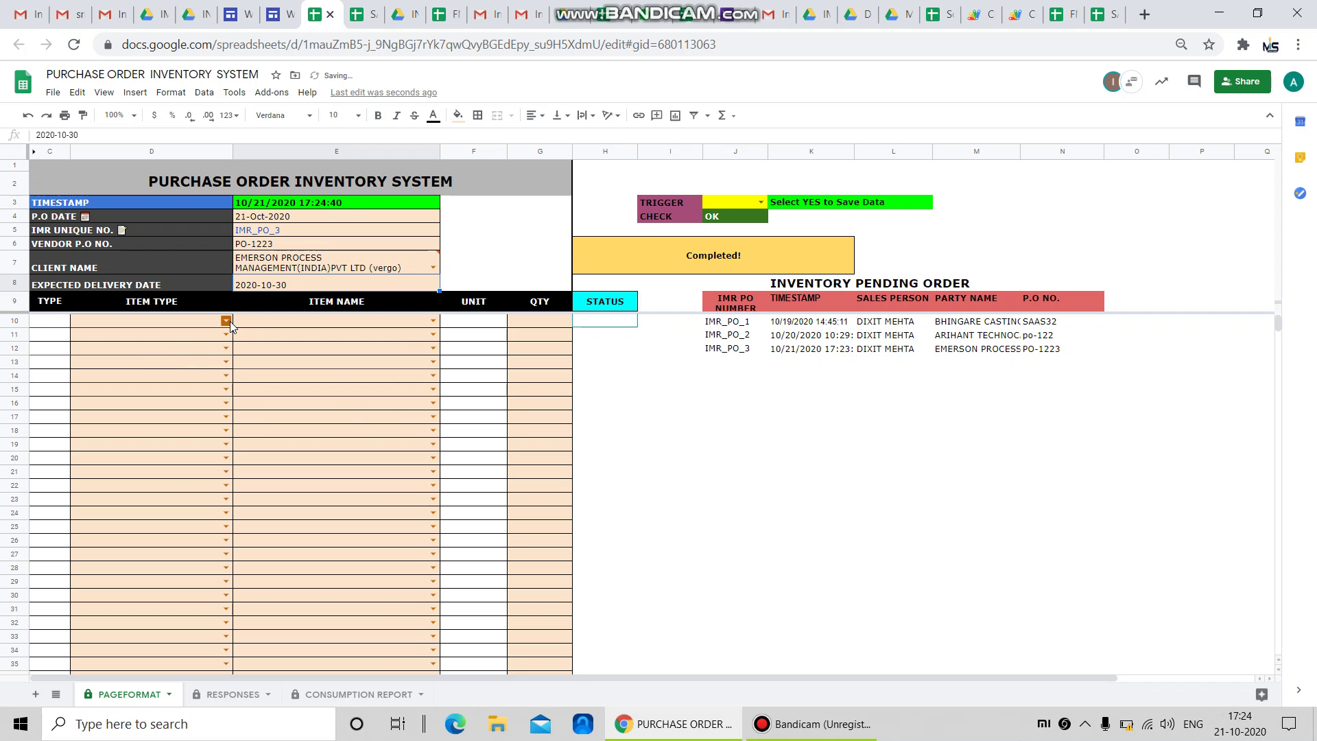
pyautogui.click(143, 386)
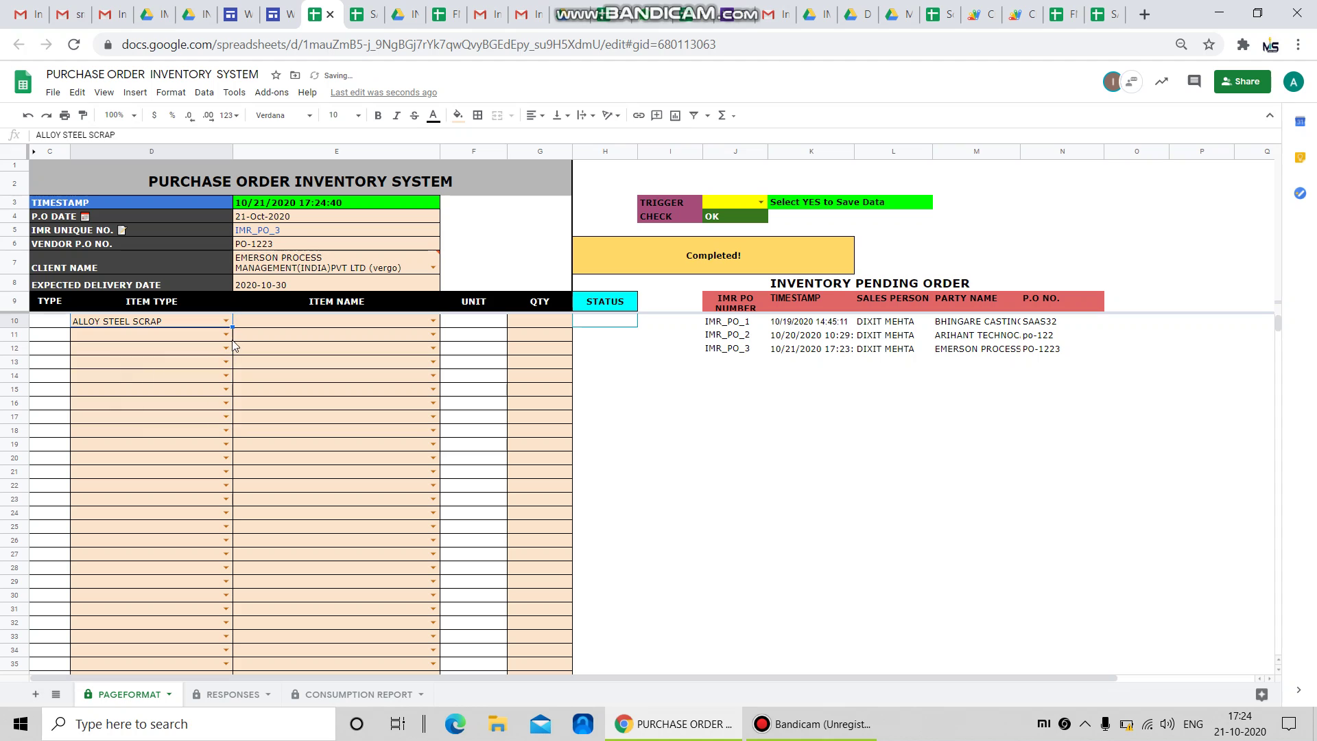
pyautogui.click(226, 333)
pyautogui.click(167, 415)
# Step: Choose 316L HI NI - MO as the item name for the alloy steel scrap line and SMO 254 for the virgin metals line
pyautogui.click(432, 320)
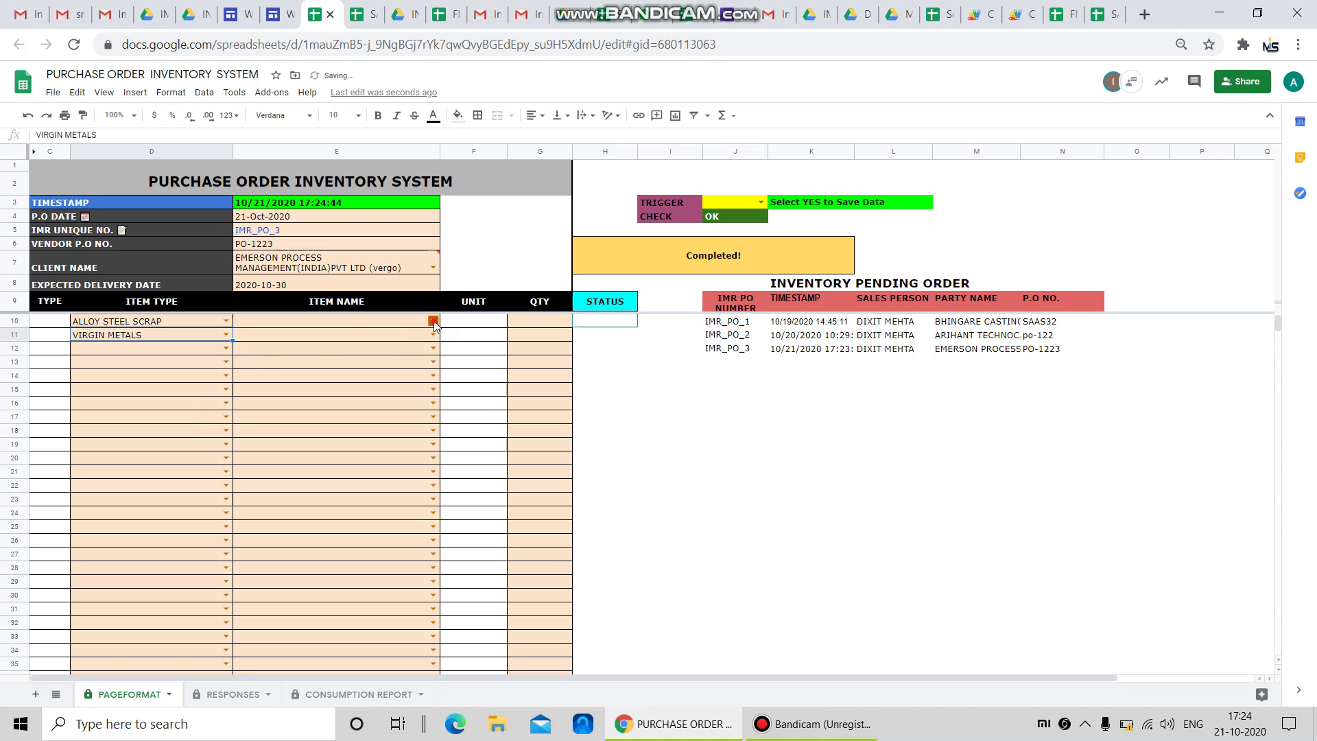
pyautogui.click(310, 436)
pyautogui.click(430, 336)
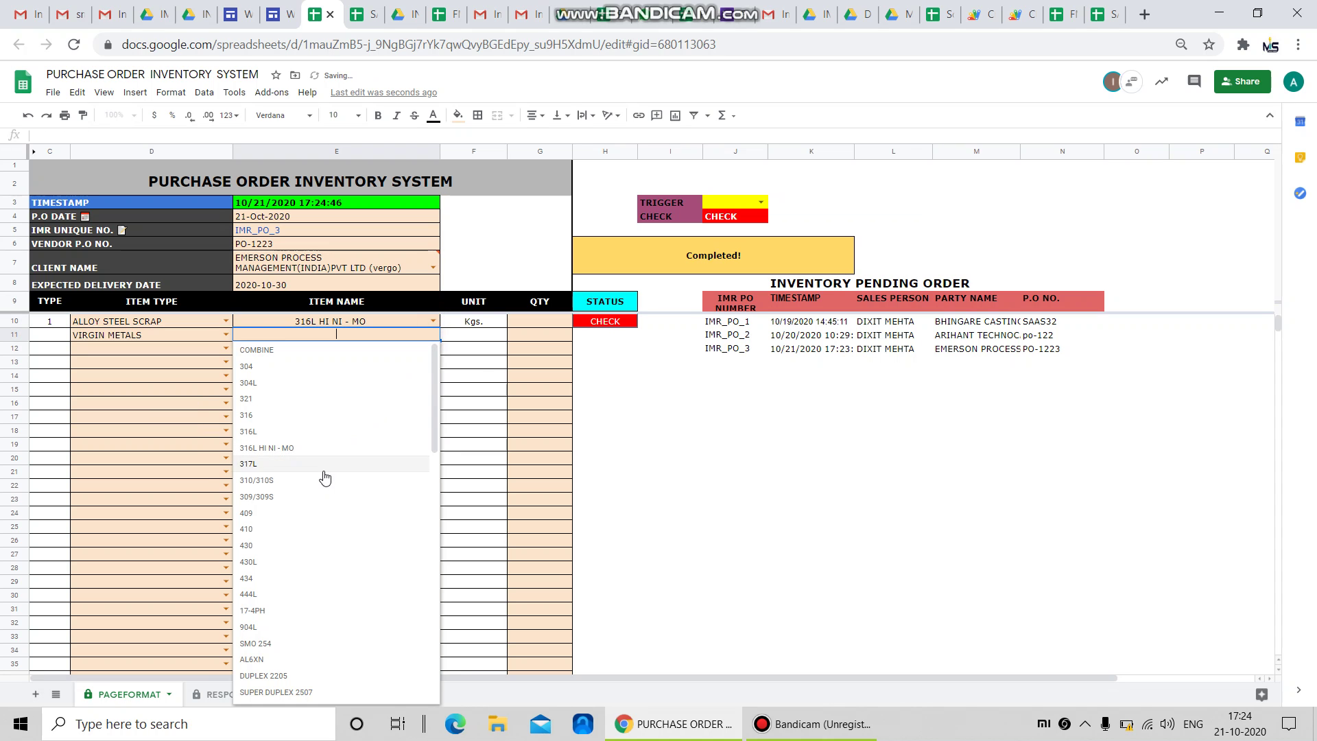
pyautogui.click(305, 519)
pyautogui.click(796, 412)
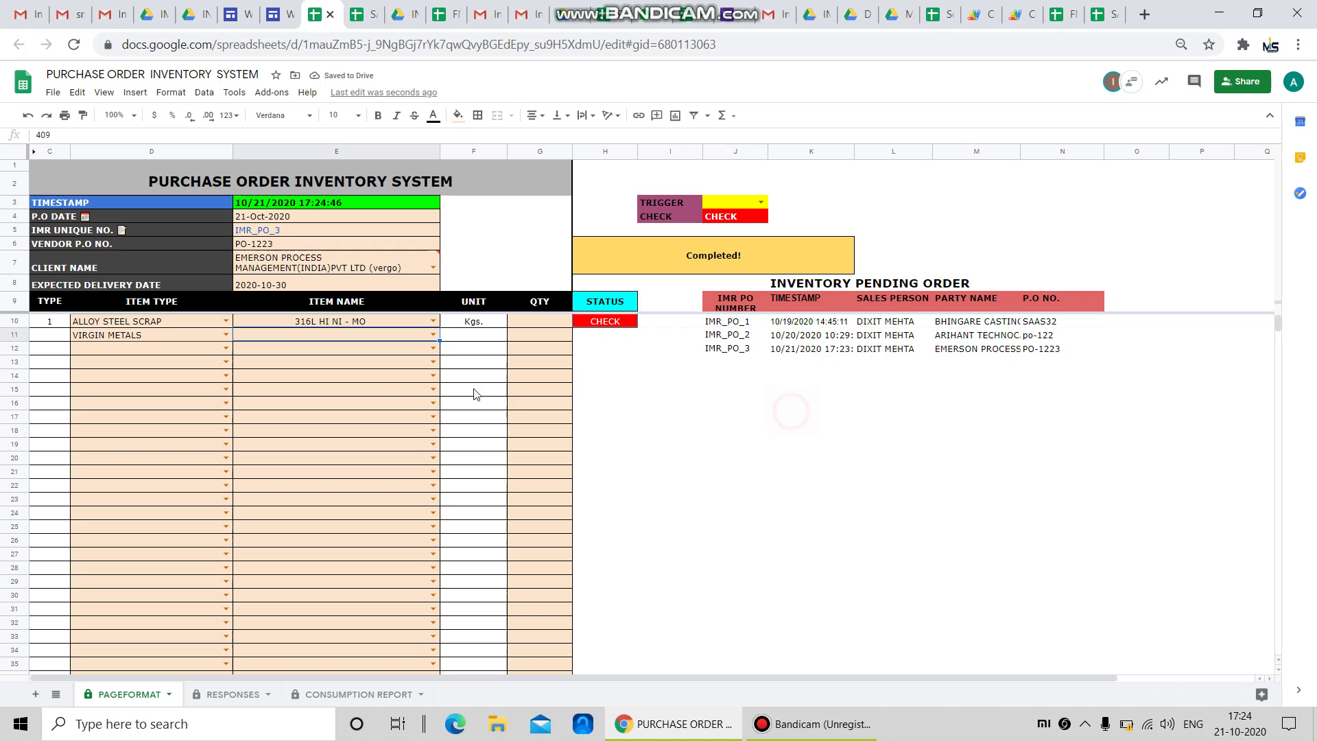
pyautogui.click(432, 334)
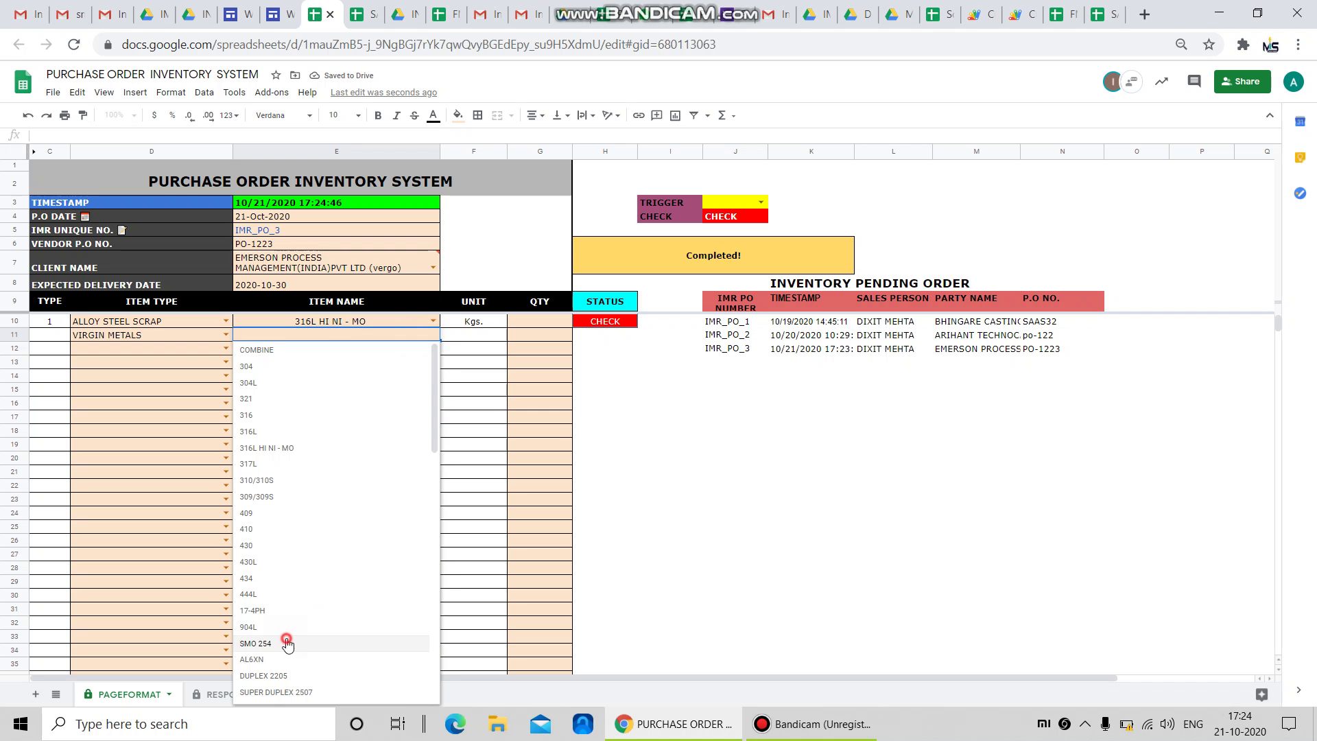
pyautogui.click(298, 641)
# Step: Enter the quantities 233 for the alloy steel scrap line and 3,456 for the virgin metals line
pyautogui.click(528, 322)
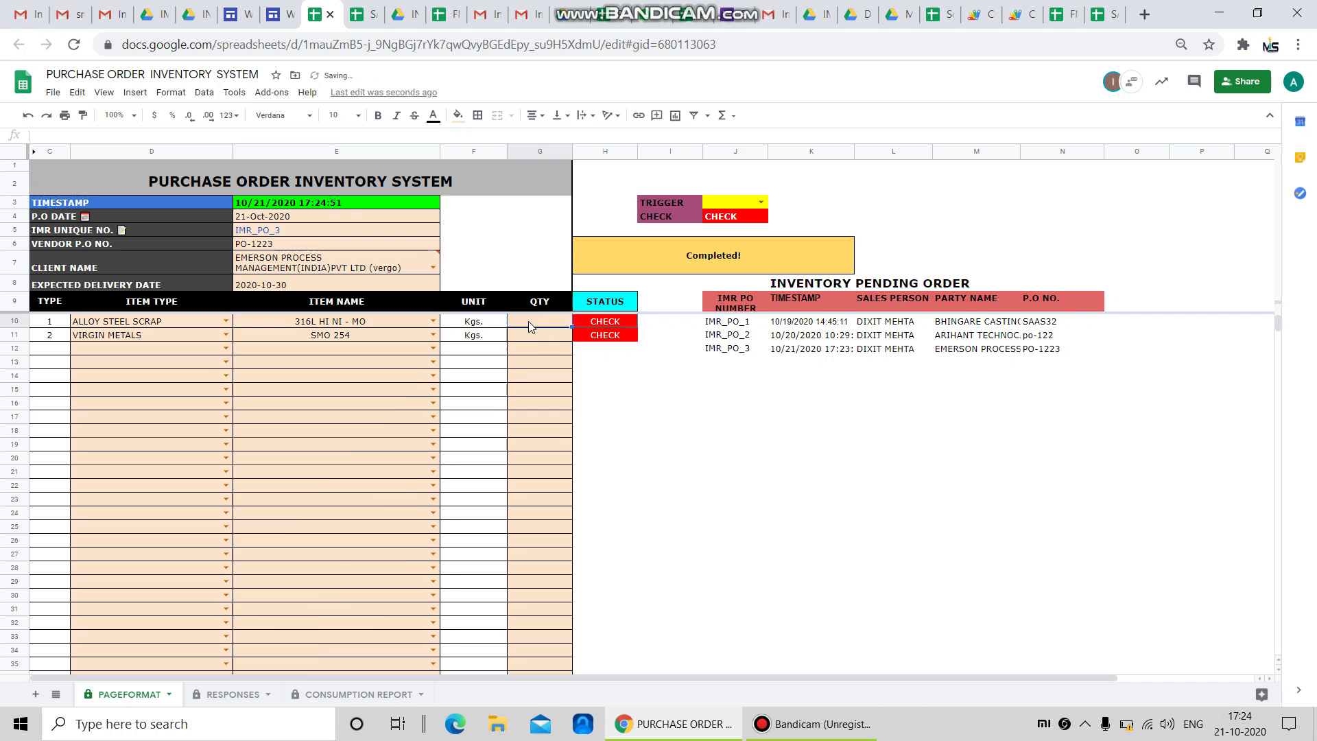
pyautogui.write('233')
pyautogui.press('Return')
pyautogui.write('3')
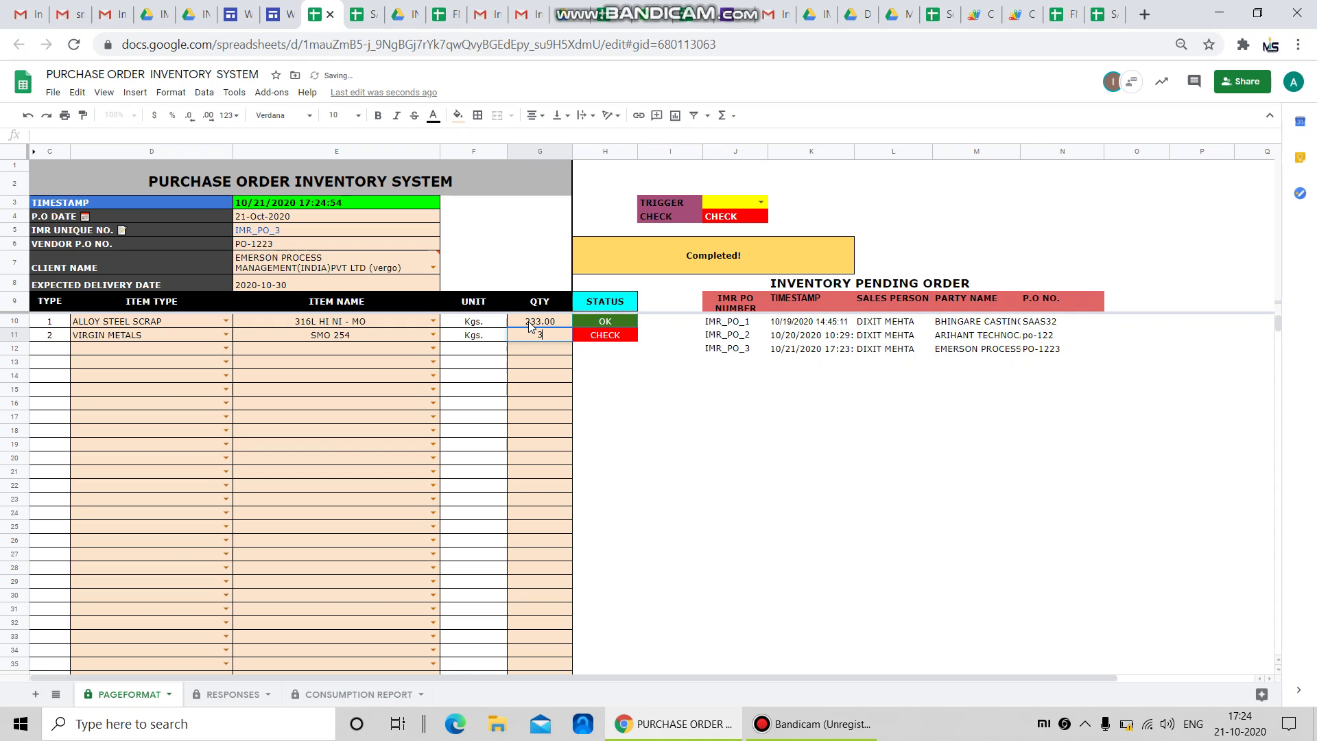
pyautogui.write(',456')
pyautogui.press('Return')
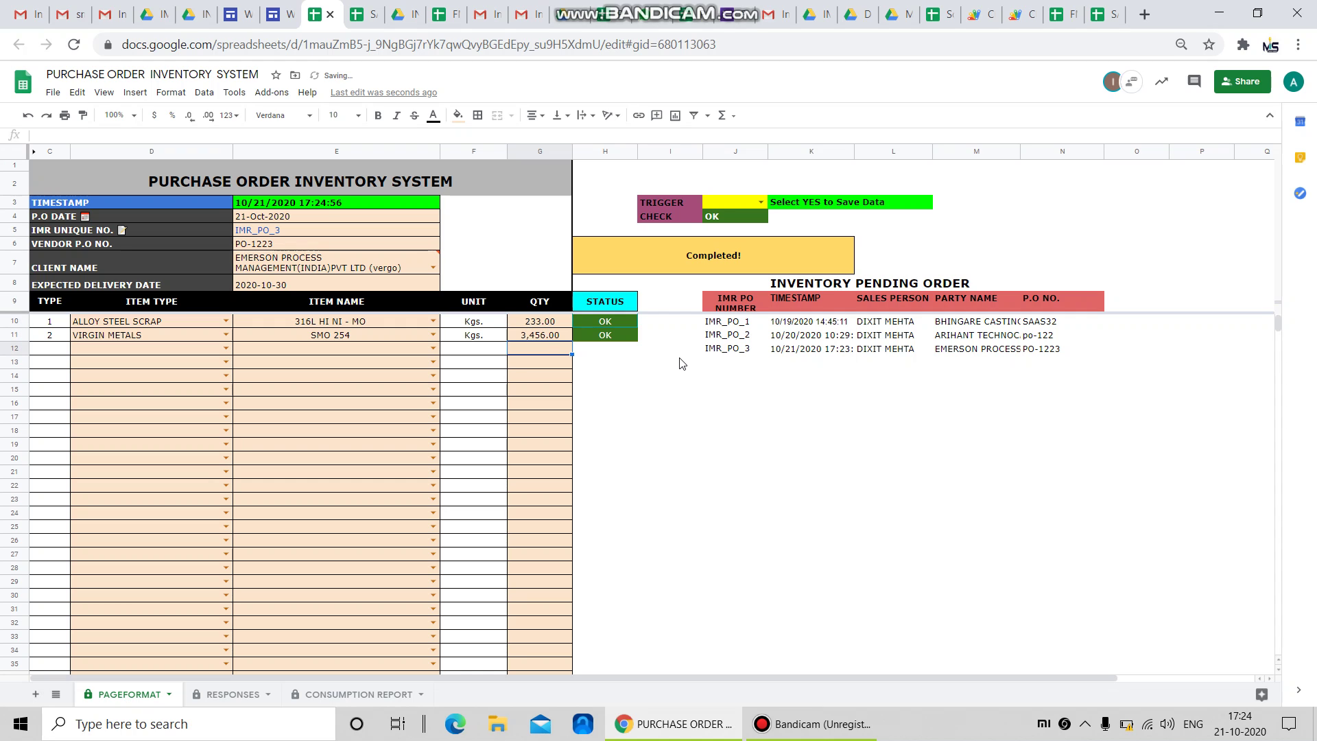
# Step: Set the TRIGGER to YES to save the purchase order data
pyautogui.click(760, 202)
pyautogui.click(734, 220)
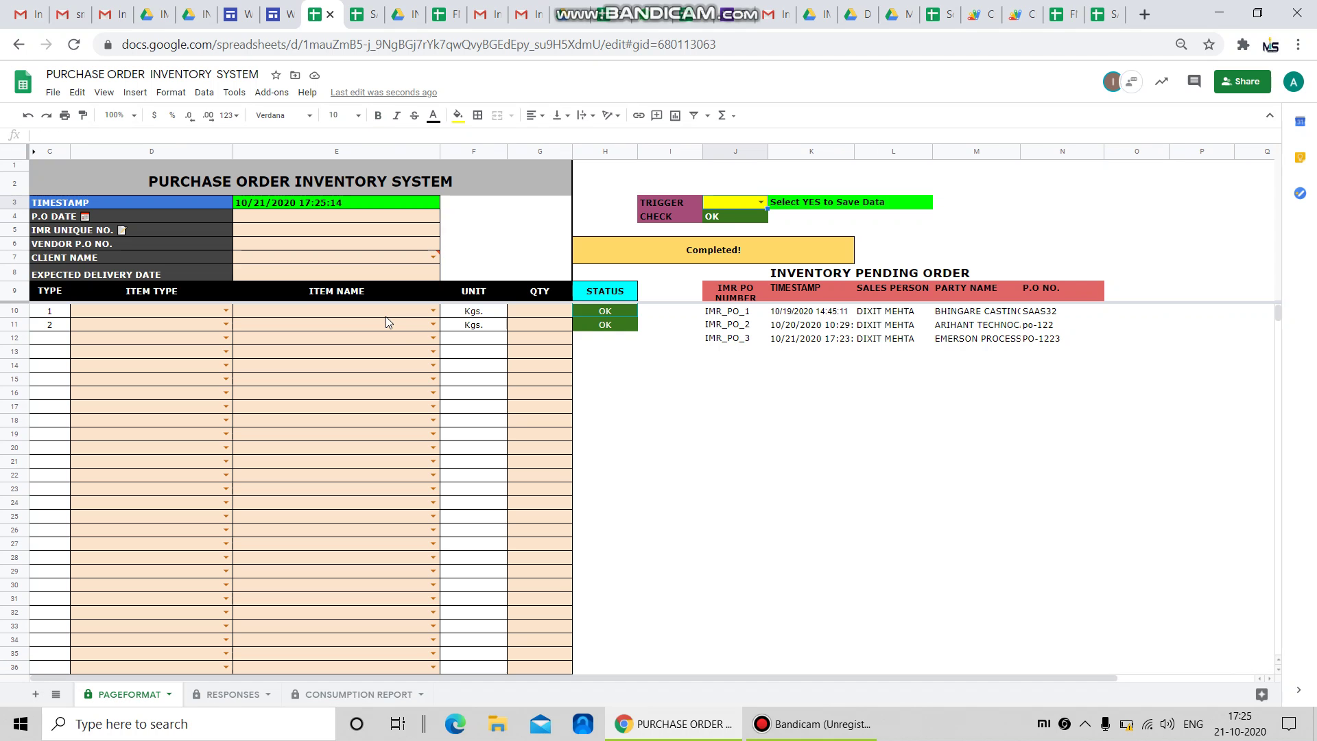
pyautogui.click(752, 422)
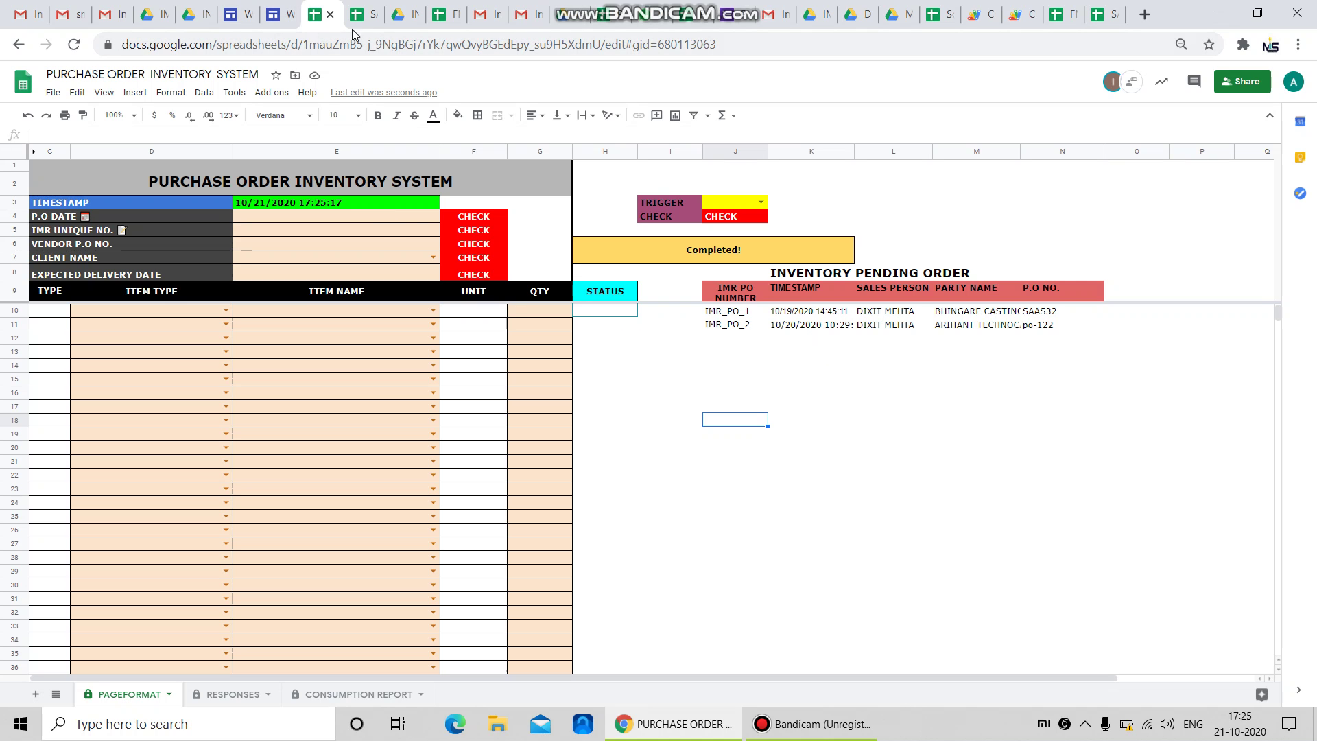
# Step: Return to the web portal's Order Process page and open the DISPATCH SKU spreadsheet
pyautogui.click(291, 15)
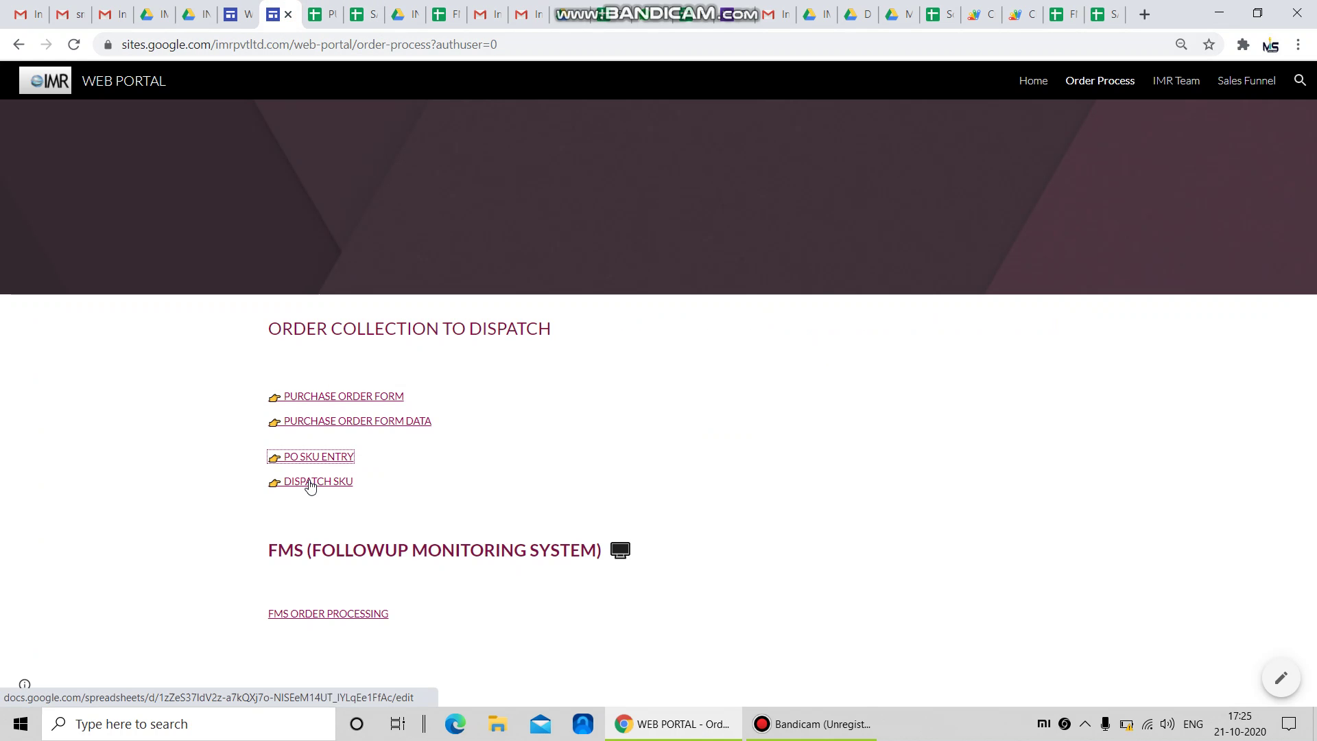
pyautogui.click(310, 484)
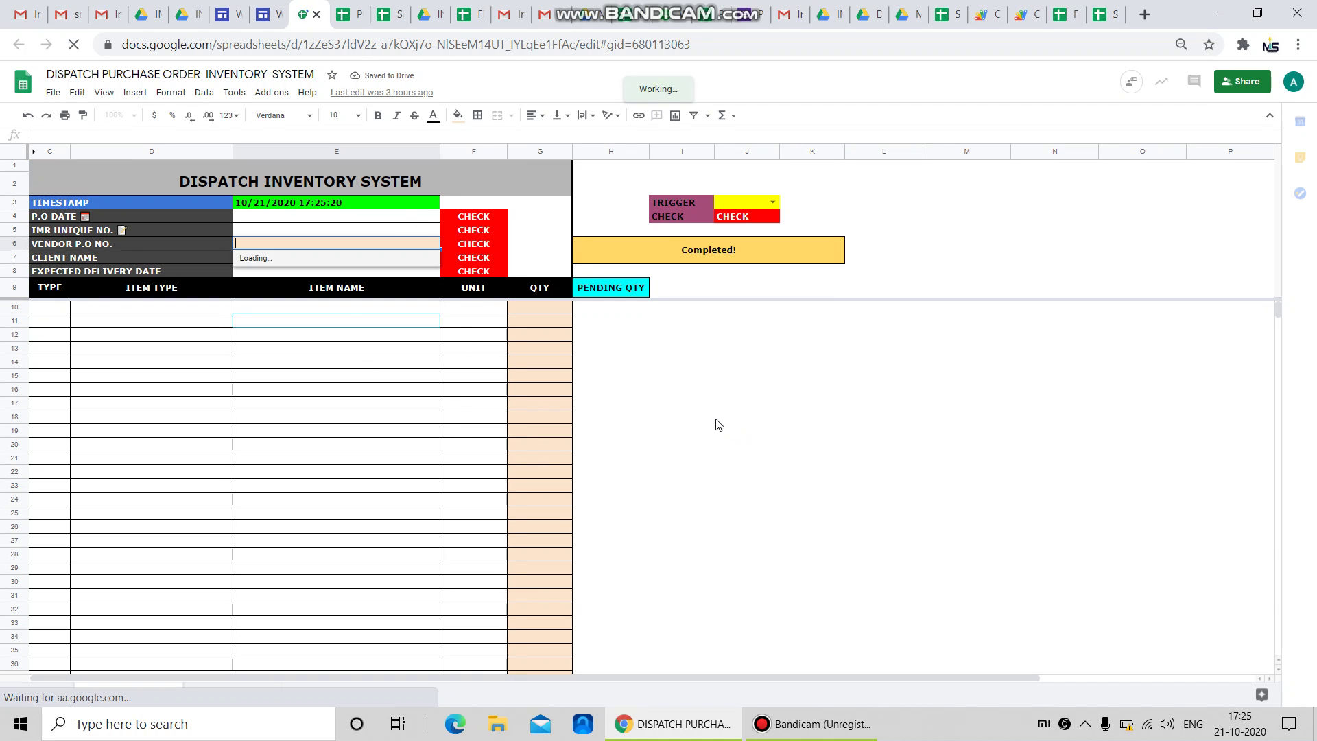
pyautogui.click(701, 404)
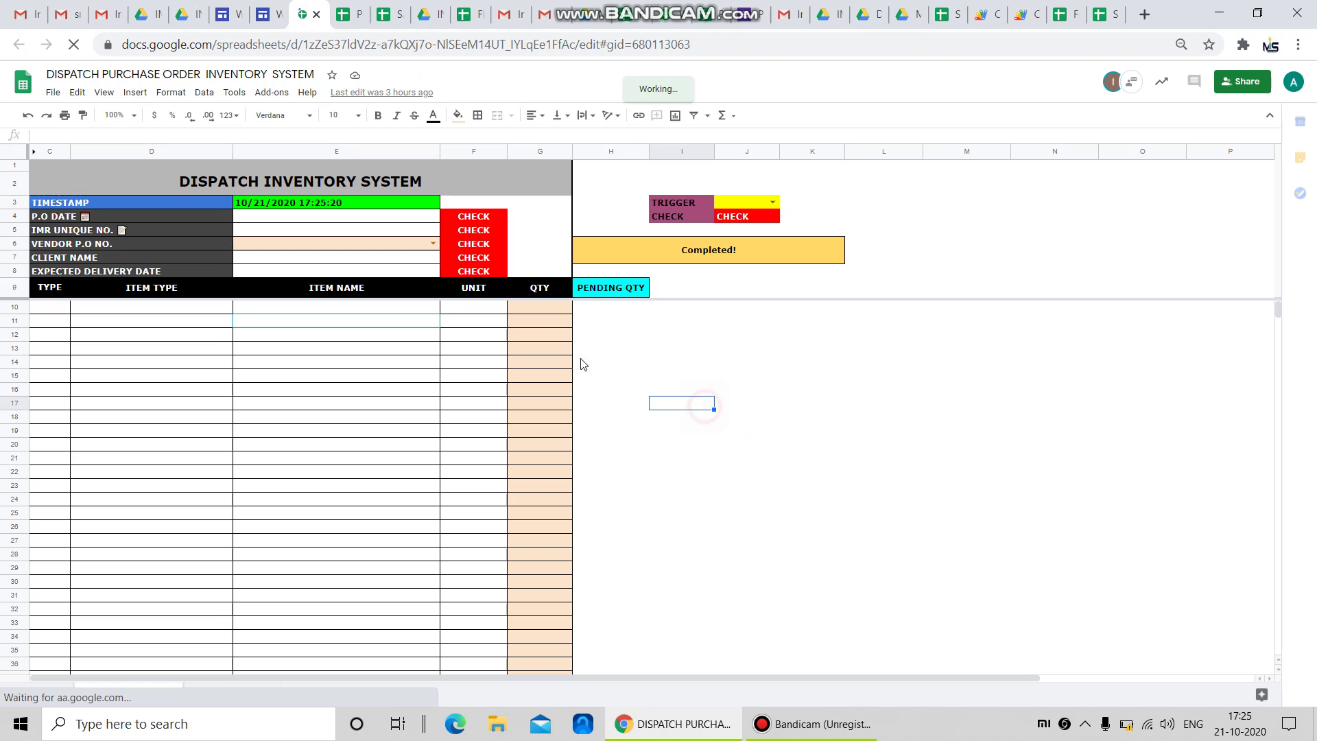
# Step: Choose the vendor P.O. number and enter dispatch quantities of 233 for the alloy steel scrap line and 3,456 for the virgin metals line
pyautogui.click(430, 245)
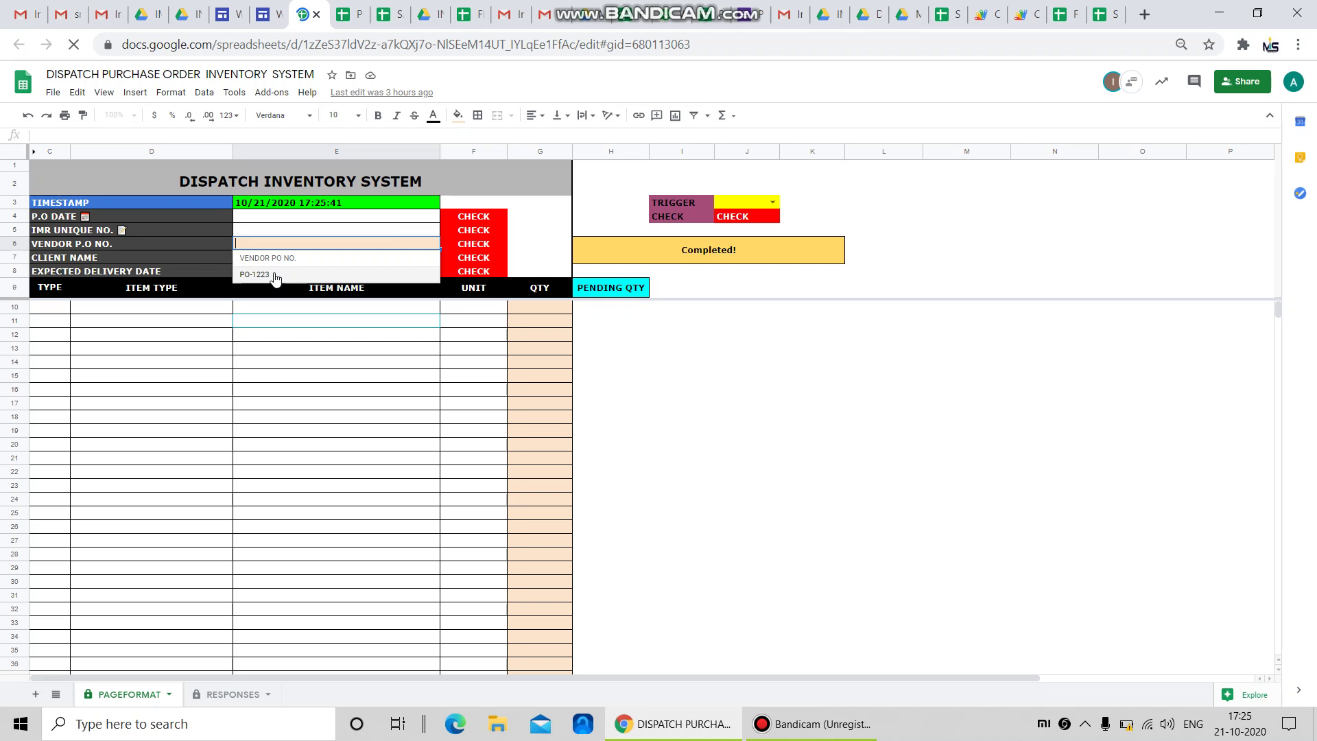
pyautogui.click(275, 275)
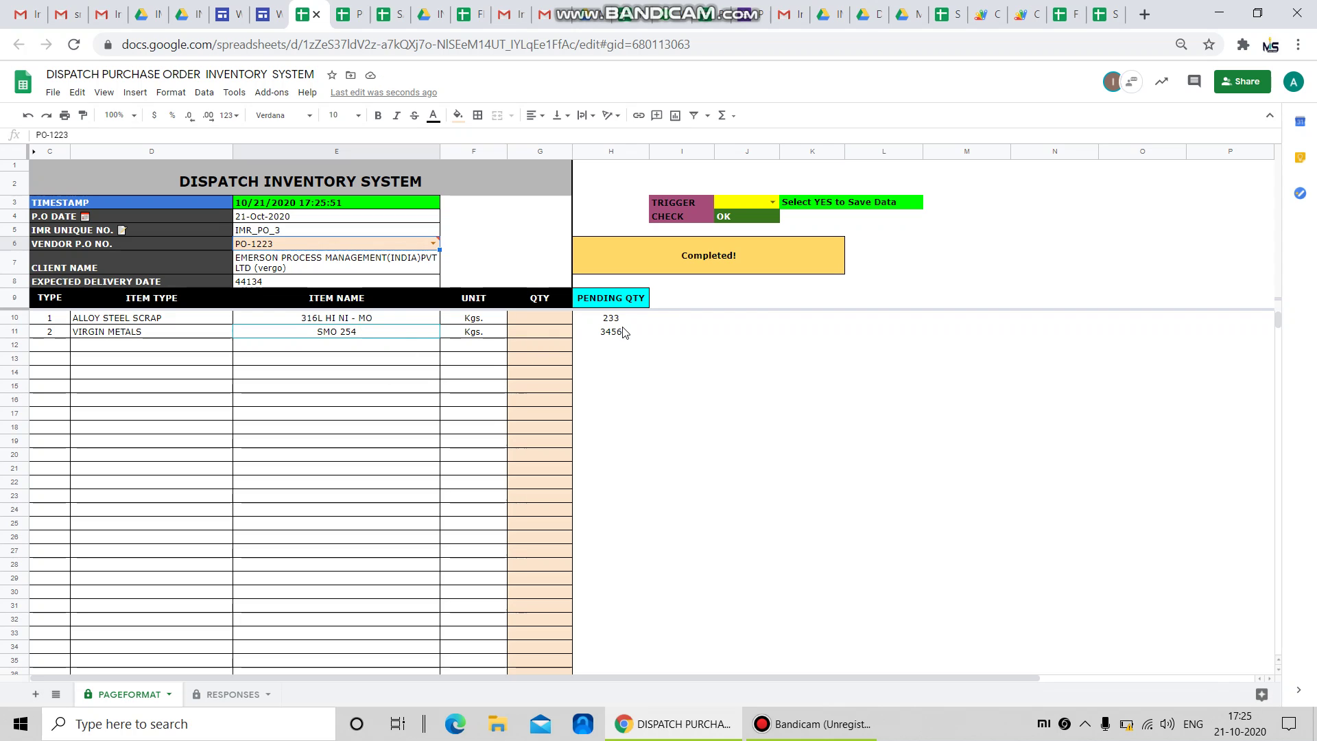
pyautogui.click(525, 317)
pyautogui.write('233')
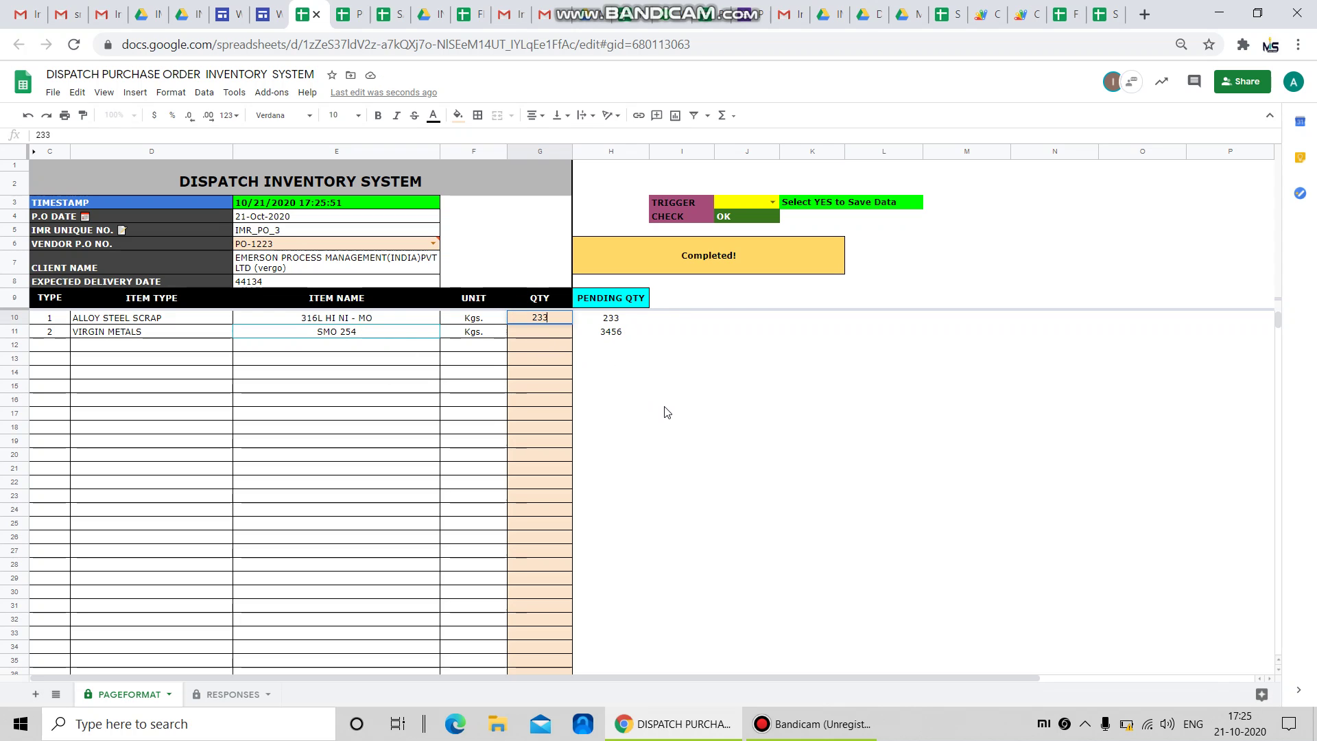
pyautogui.press('Return')
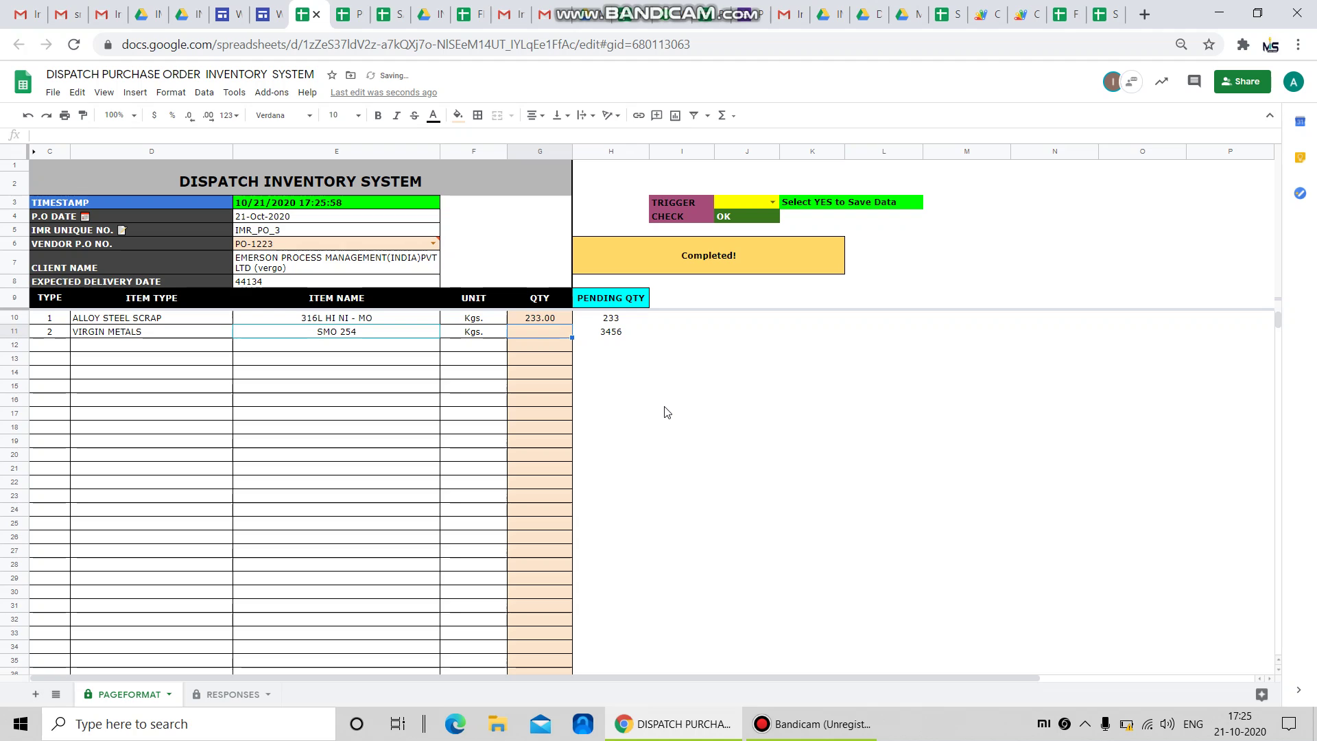
pyautogui.write('3,456')
pyautogui.press('Return')
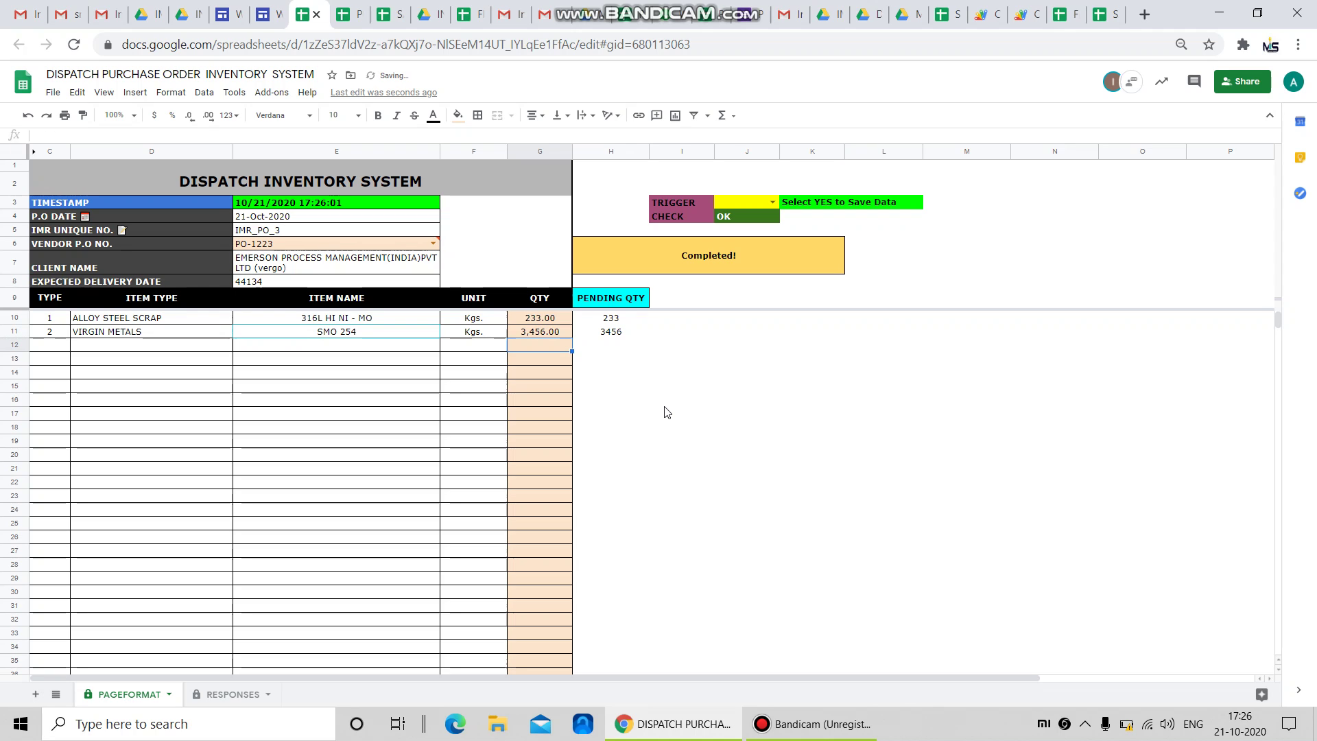
# Step: Set the TRIGGER to YES to save the dispatch data
pyautogui.click(772, 202)
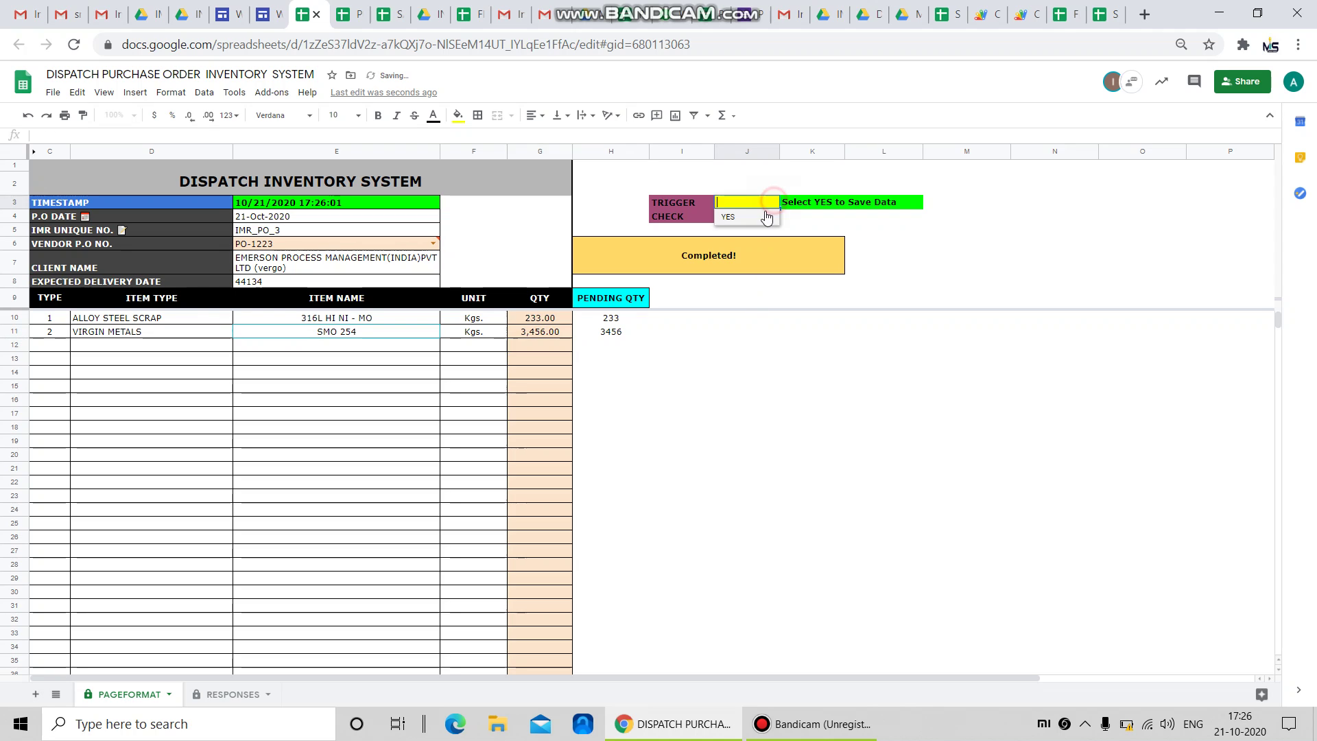
pyautogui.click(744, 218)
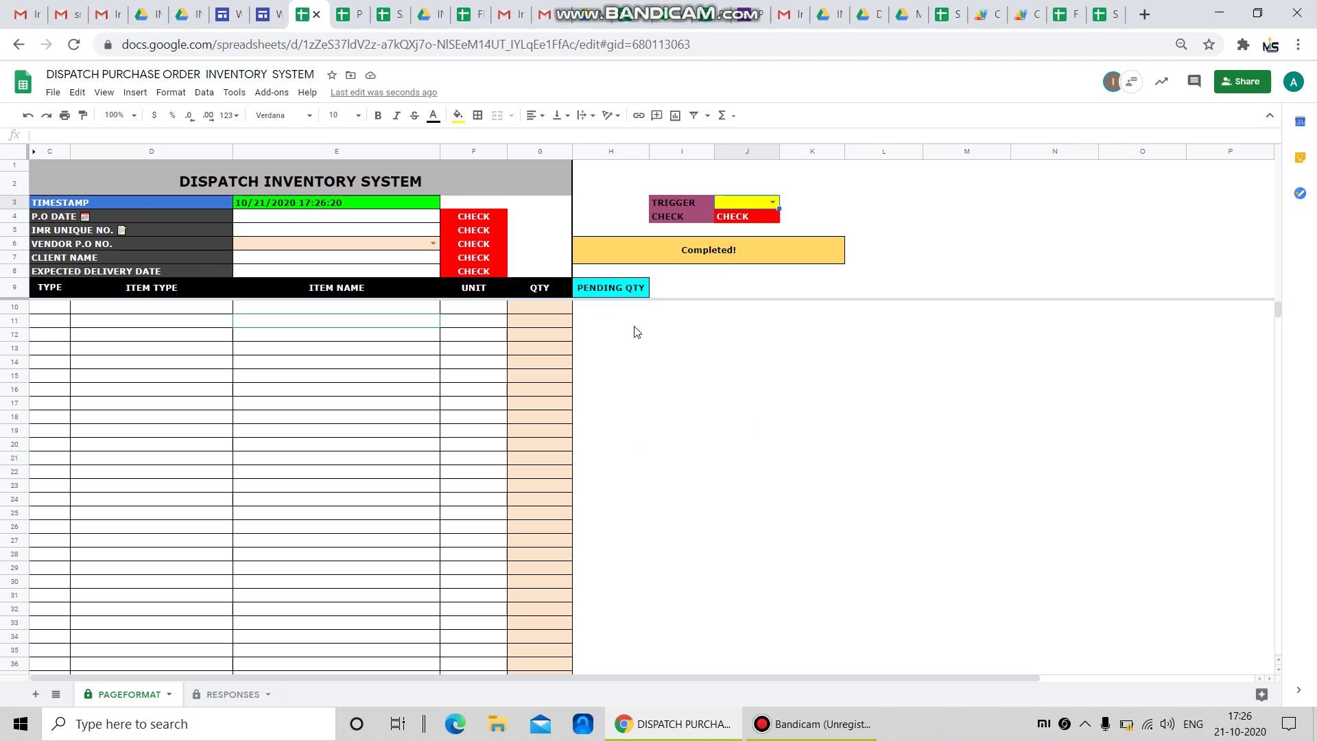
# Step: Return to the web portal's Order Process page and open the FMS ORDER PROCESSING spreadsheet
pyautogui.click(269, 15)
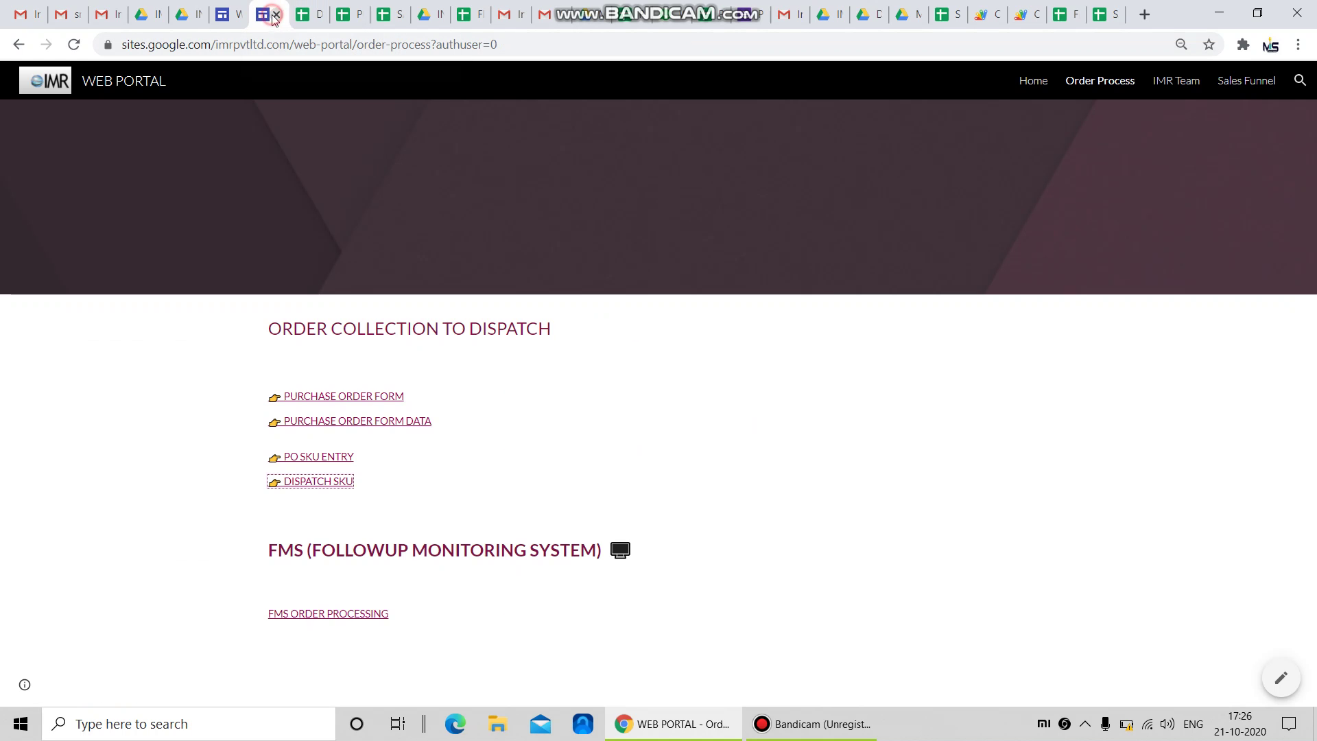
pyautogui.click(351, 615)
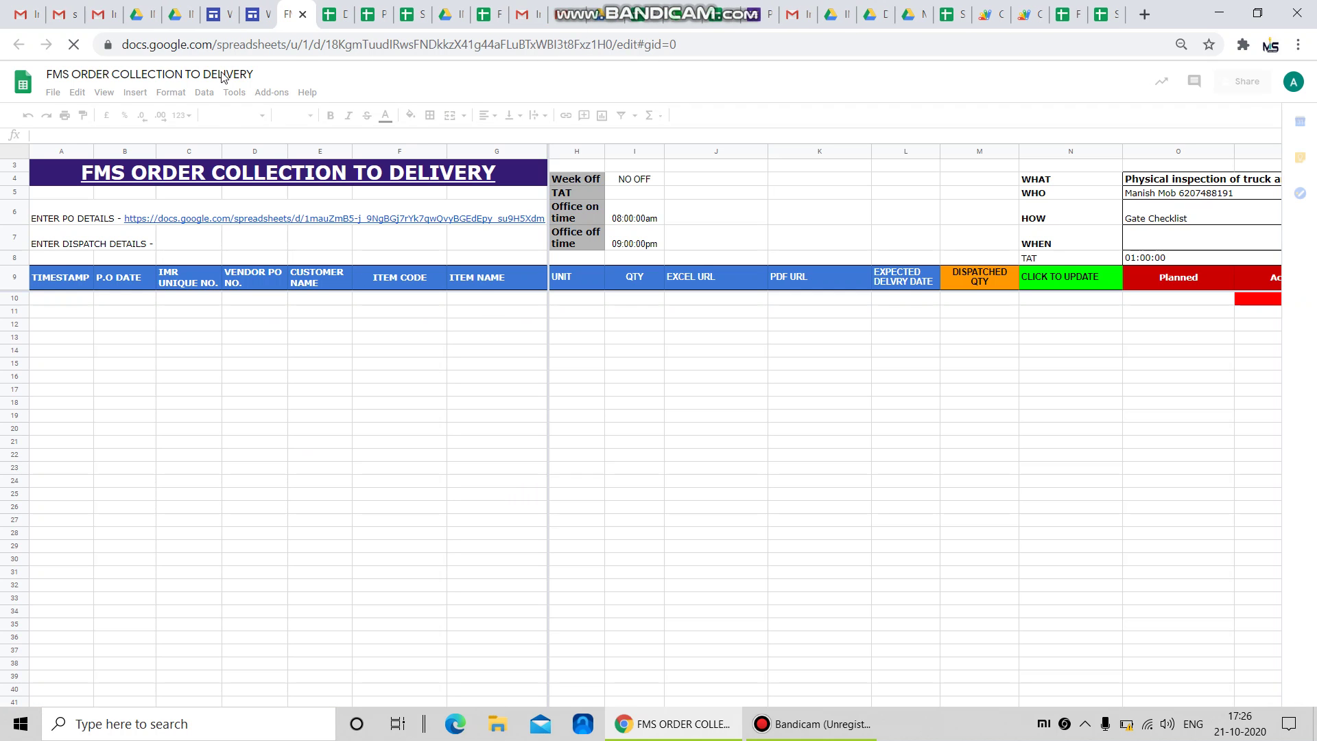
pyautogui.click(253, 8)
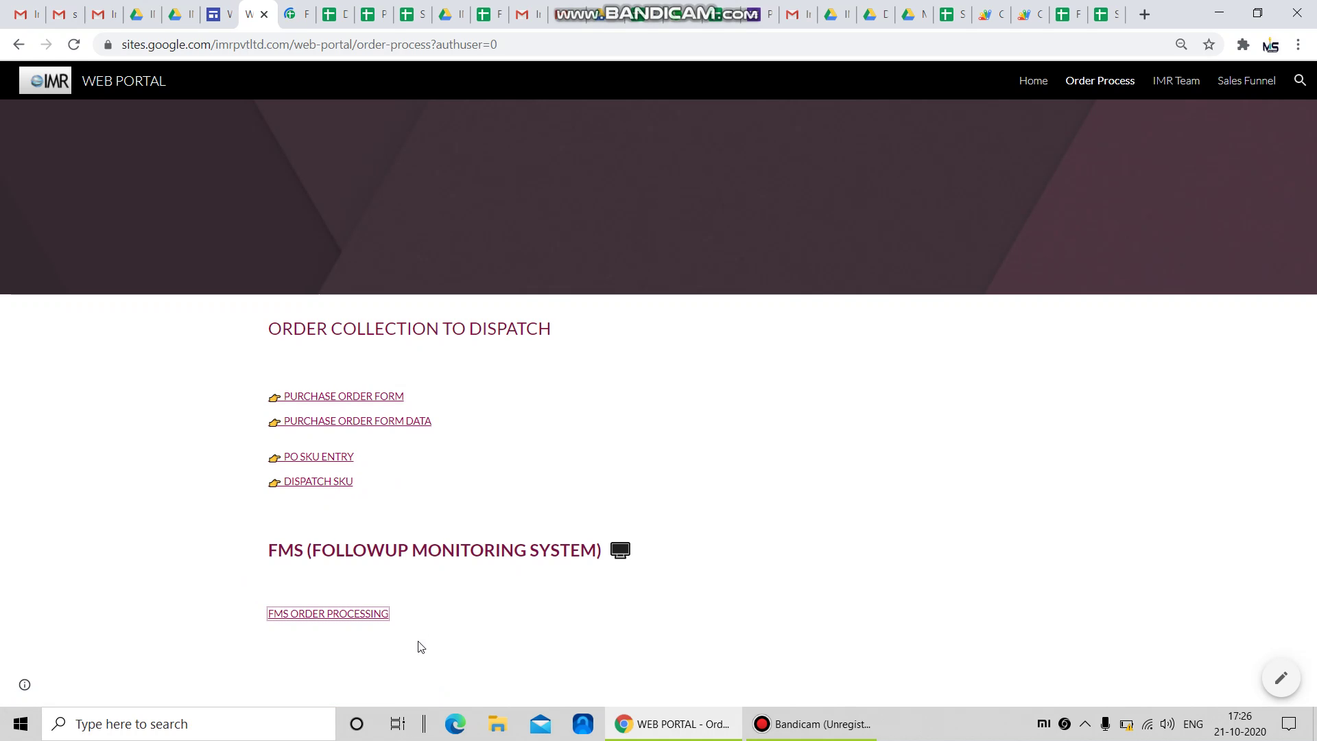
pyautogui.click(299, 17)
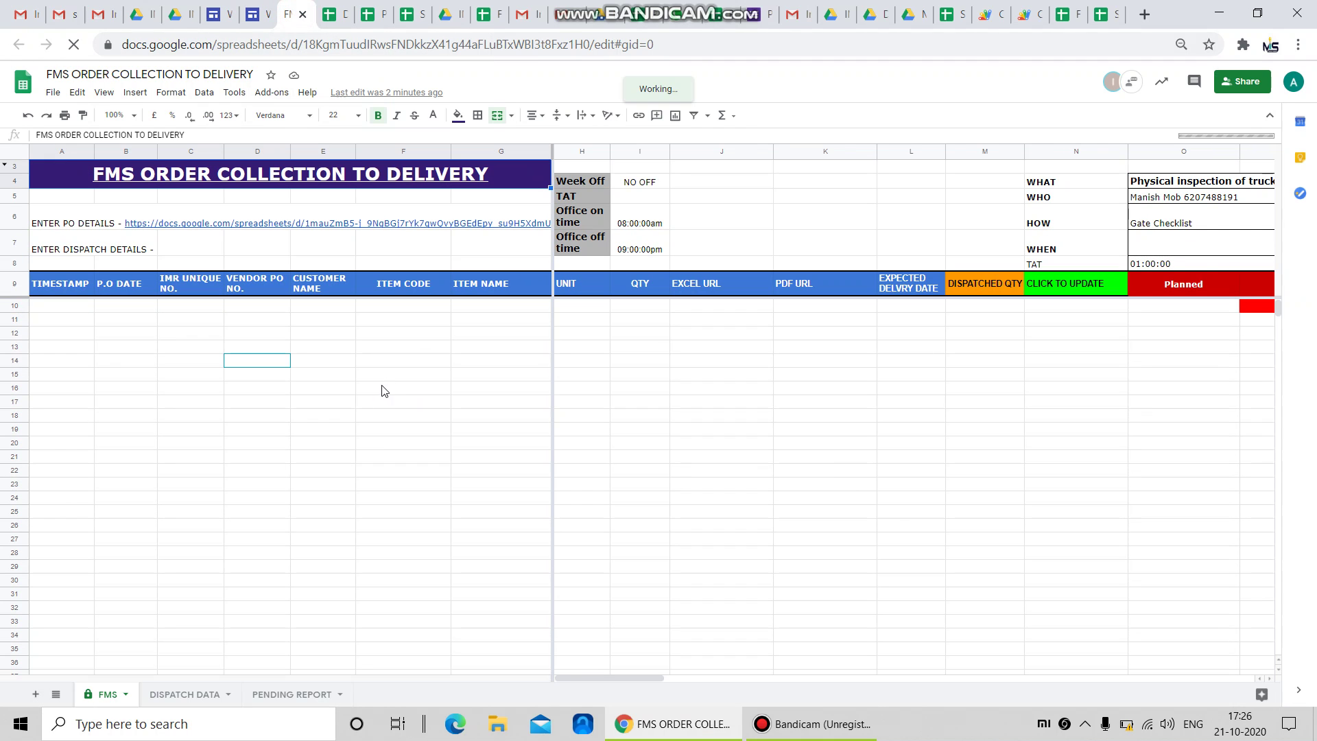
pyautogui.click(79, 307)
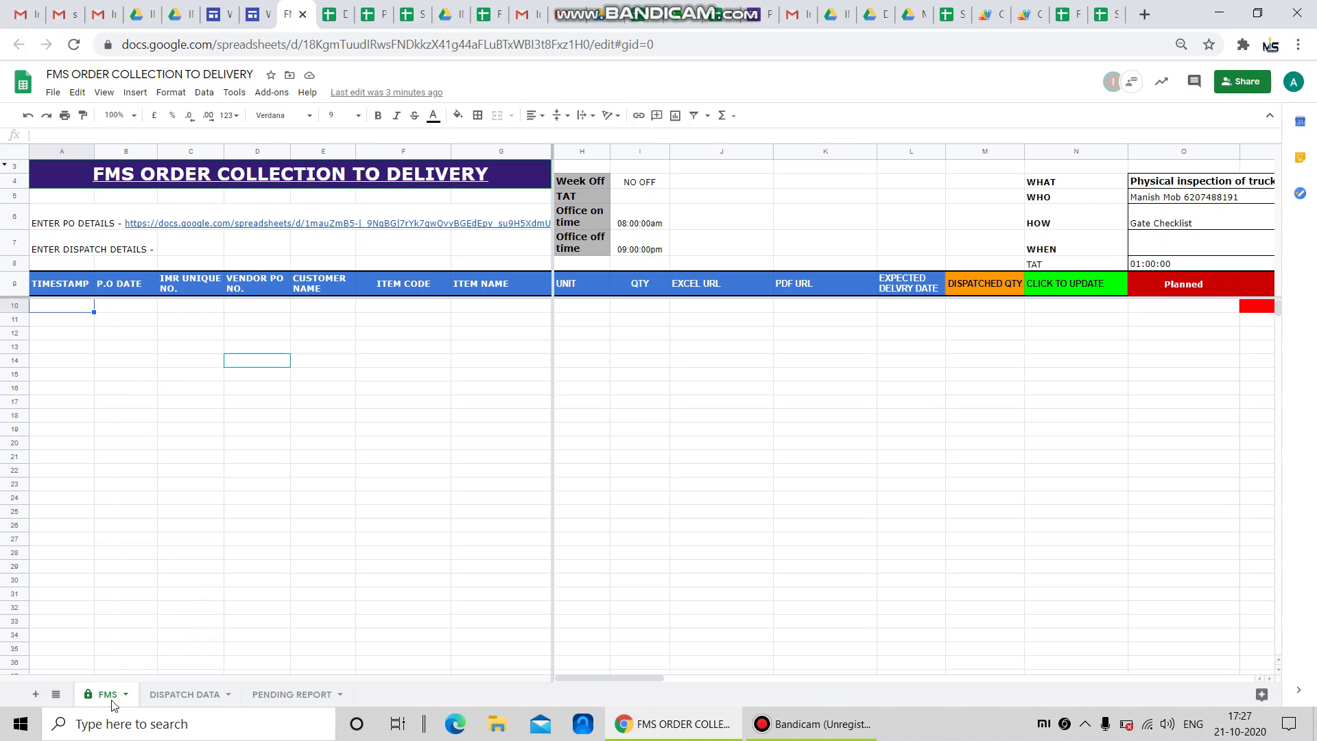
# Step: View the DISPATCH DATA sheet and return to the FMS sheet
pyautogui.click(164, 695)
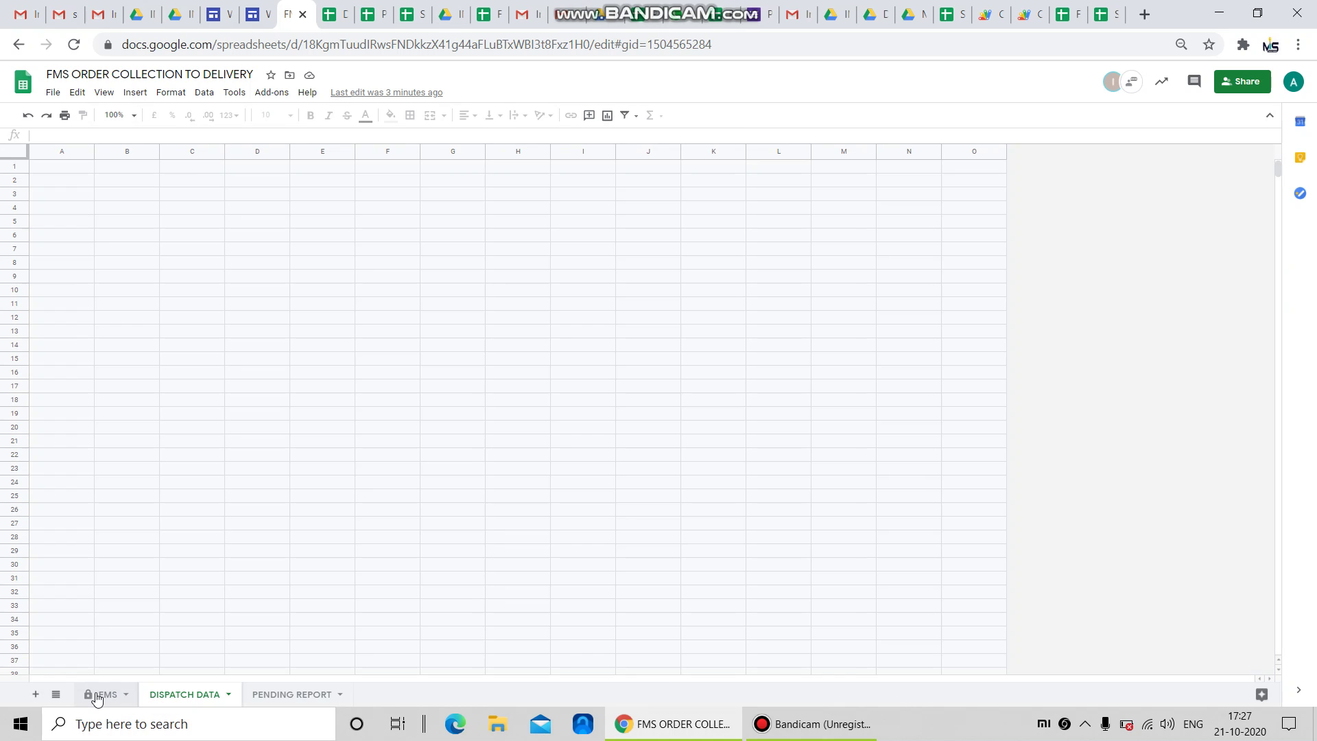
pyautogui.click(56, 695)
pyautogui.click(258, 532)
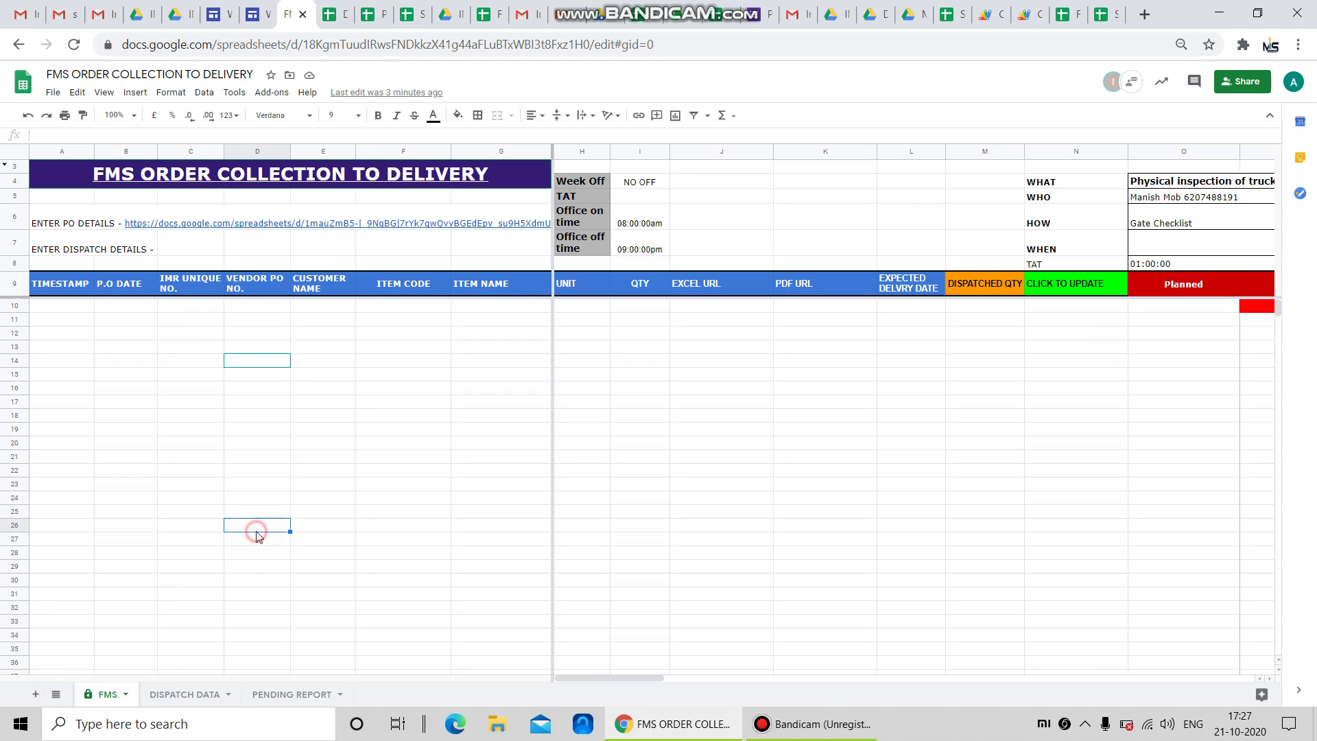
# Step: Open the spreadsheet's script project and add a trigger that runs the Onopen function from the spreadsheet on open
pyautogui.click(233, 92)
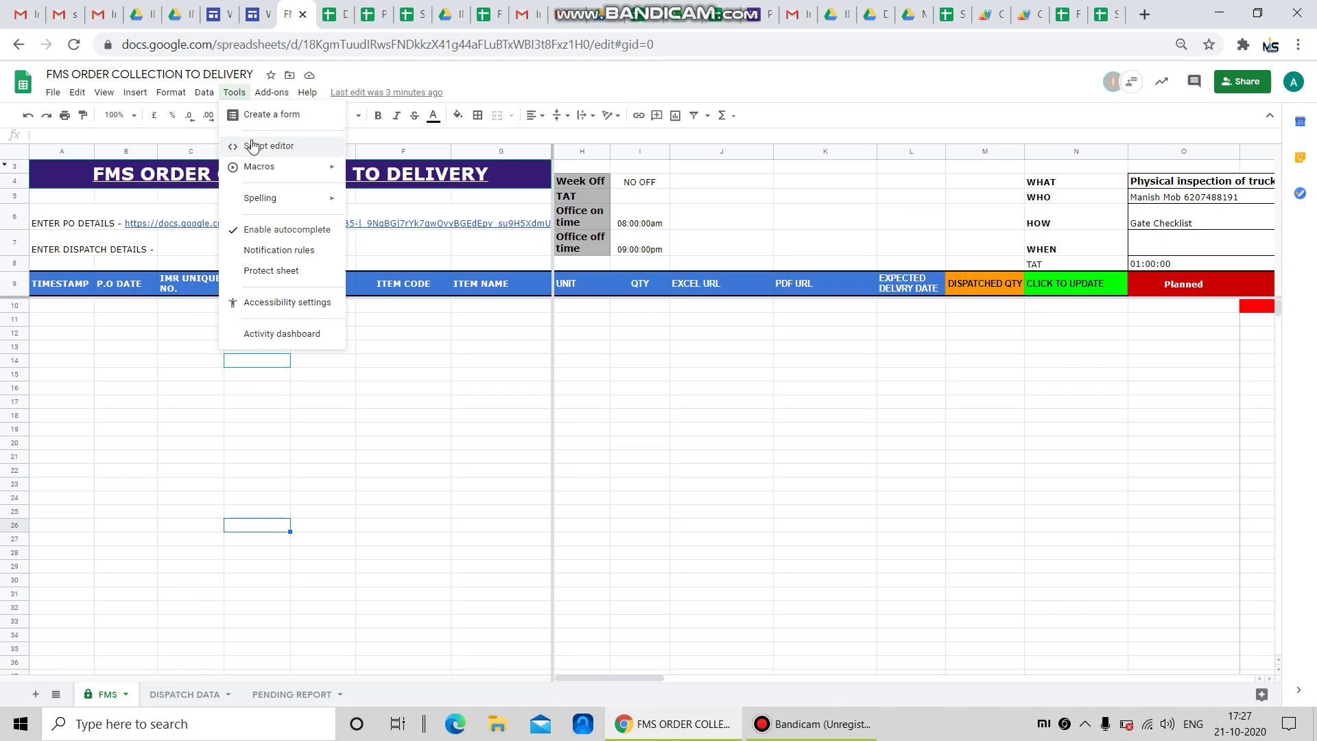
pyautogui.click(253, 146)
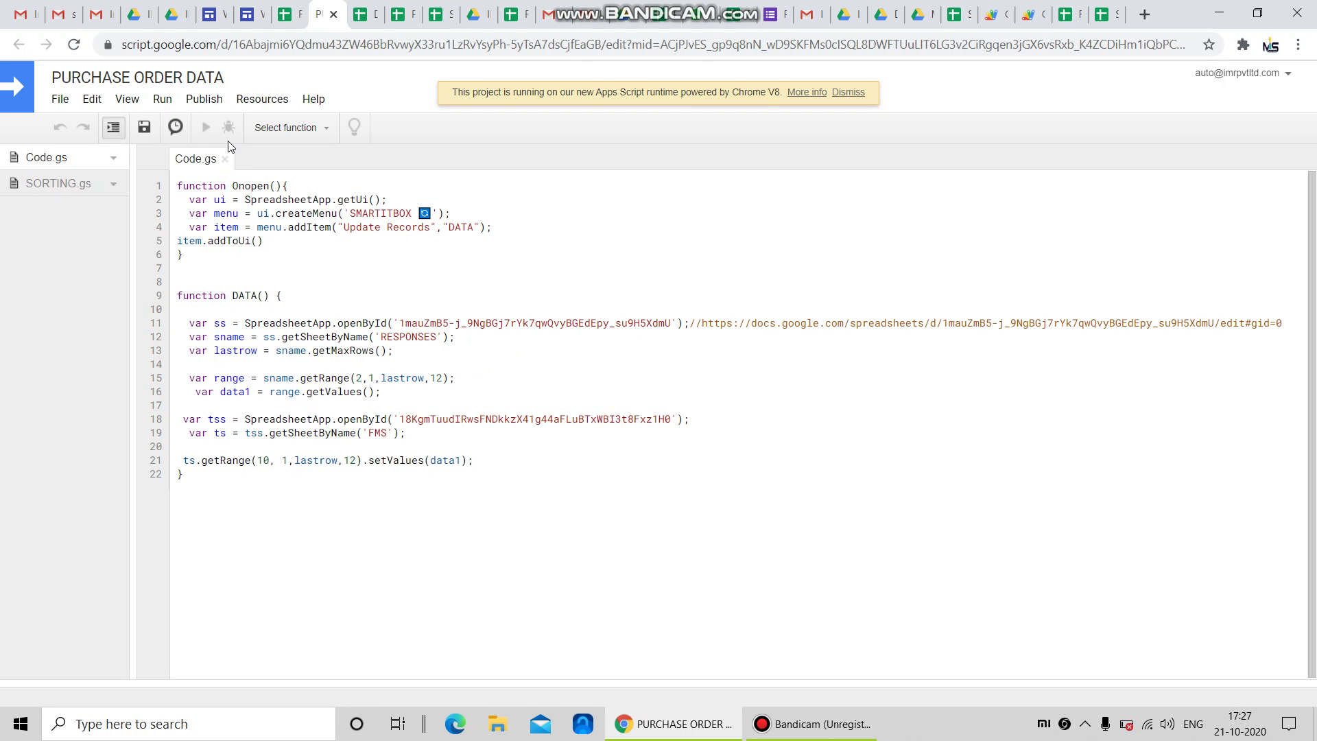
pyautogui.click(173, 128)
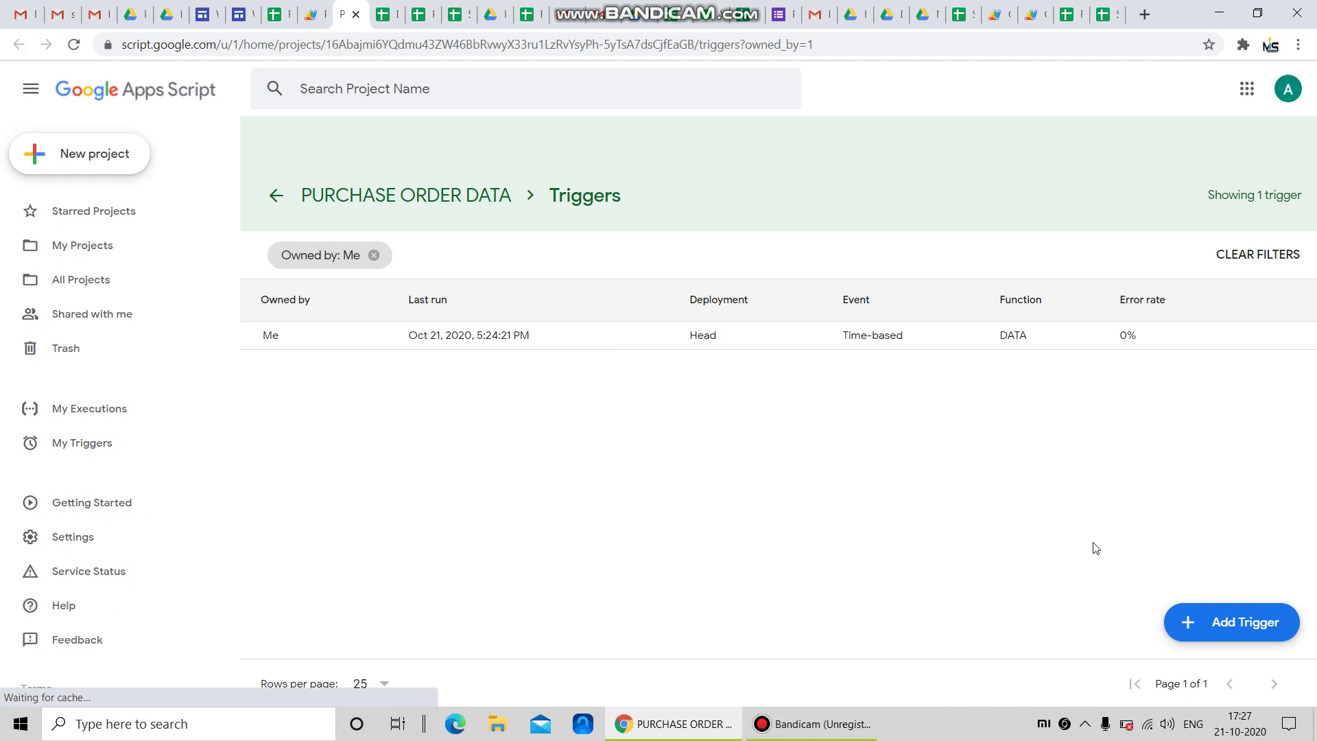
pyautogui.click(1186, 622)
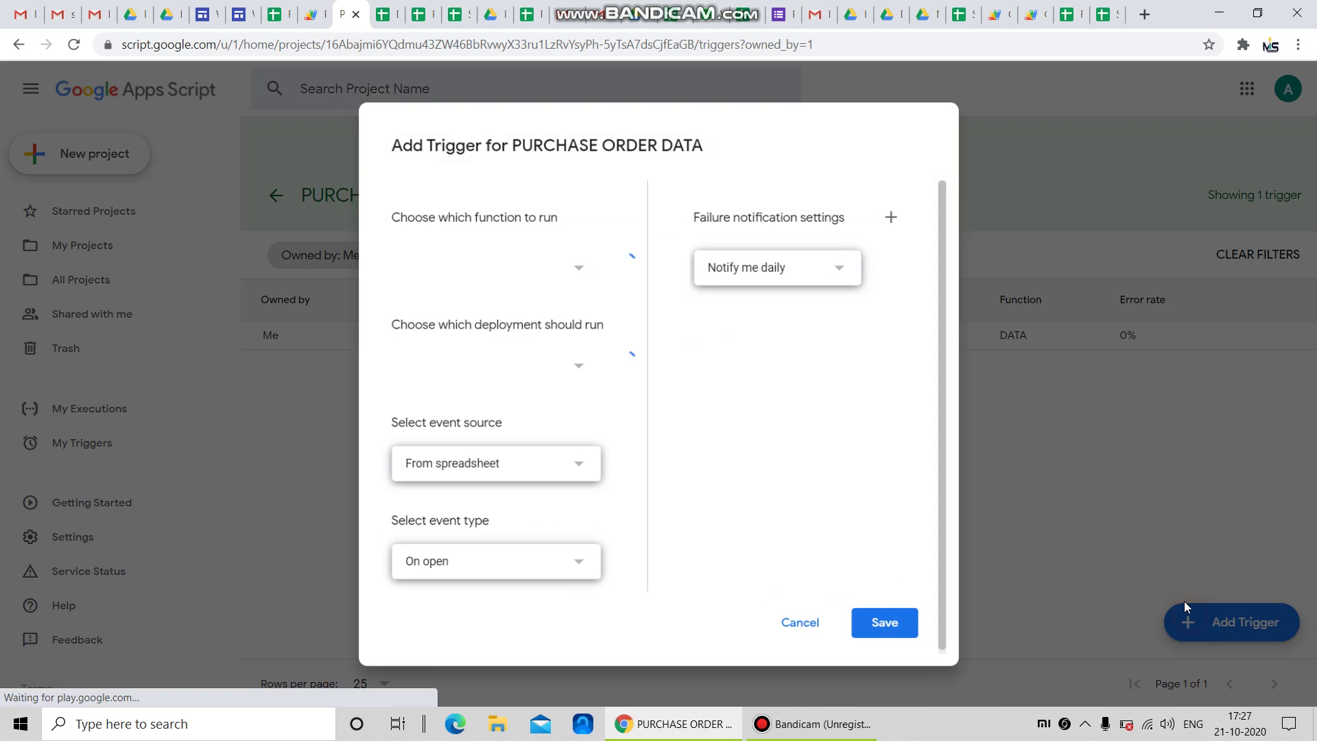
pyautogui.click(885, 627)
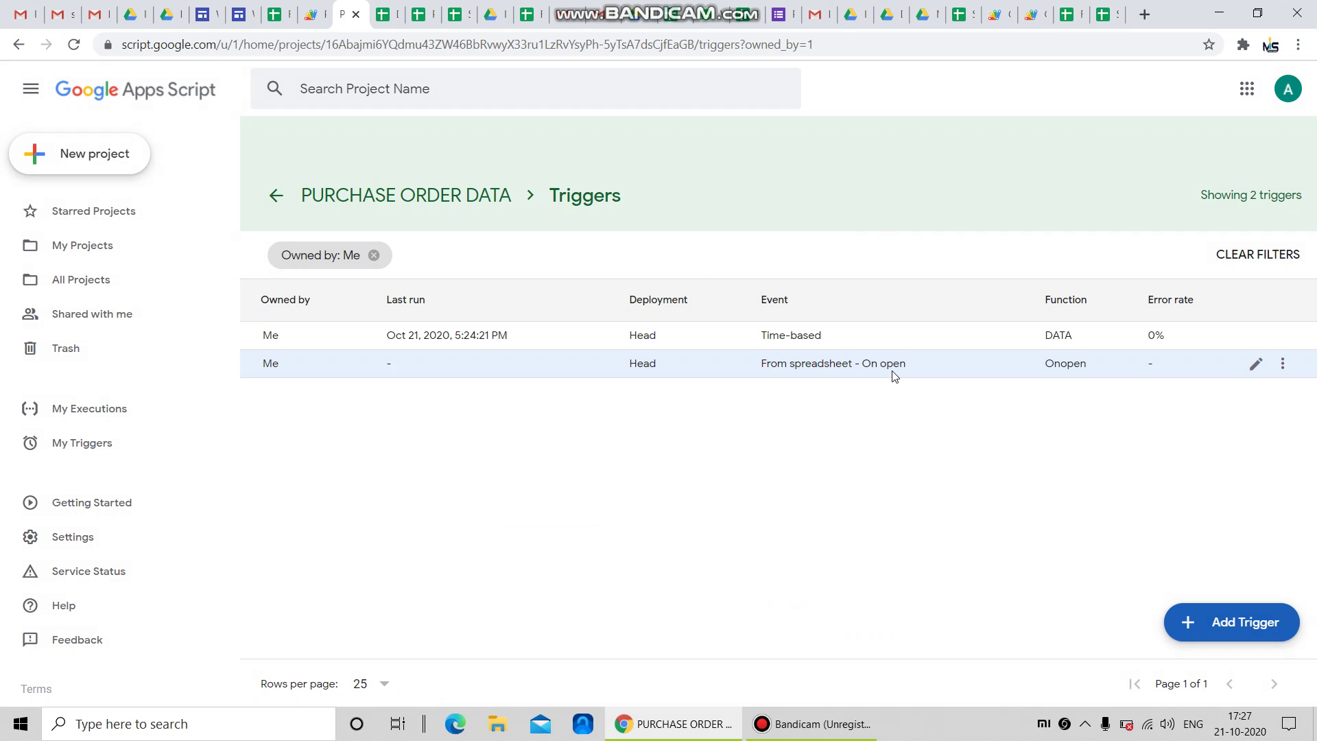
pyautogui.click(356, 13)
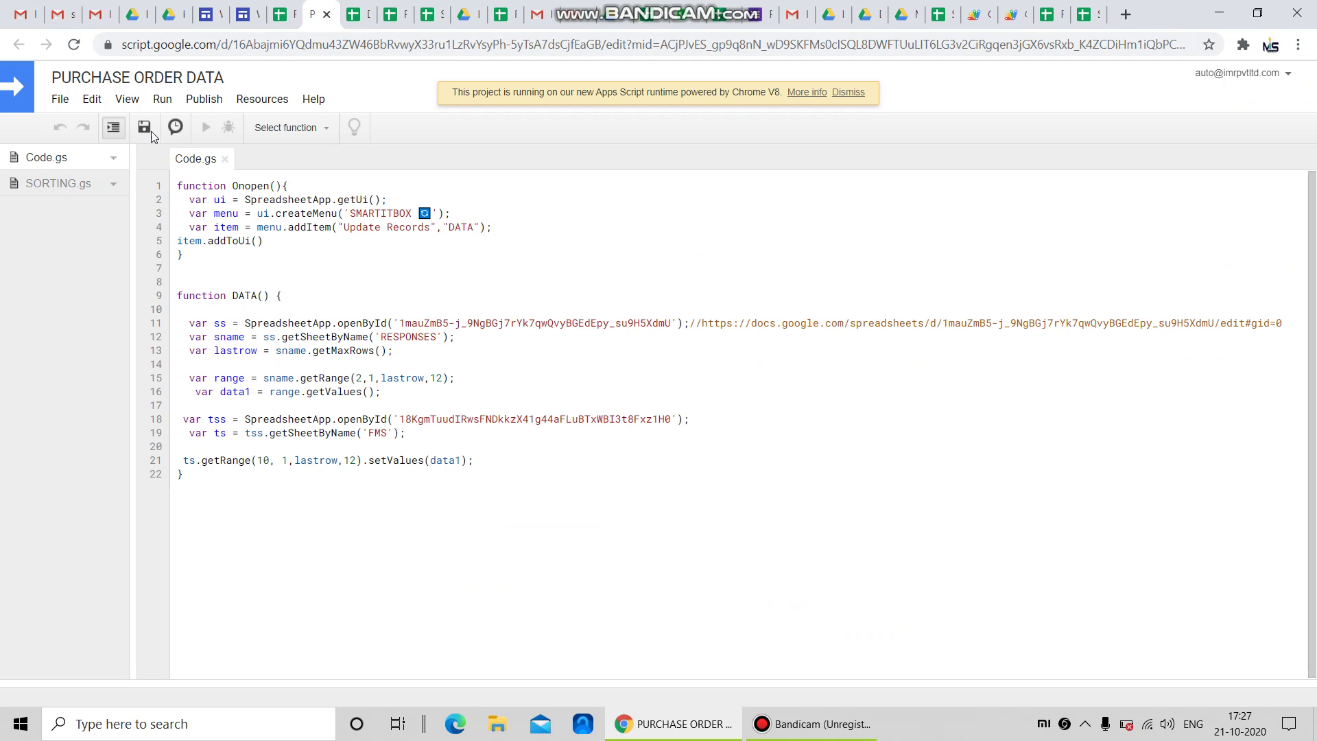
# Step: Run the Onopen function in the PURCHASE ORDER DATA script, then close the script and return to the FMS spreadsheet
pyautogui.click(286, 127)
pyautogui.click(278, 153)
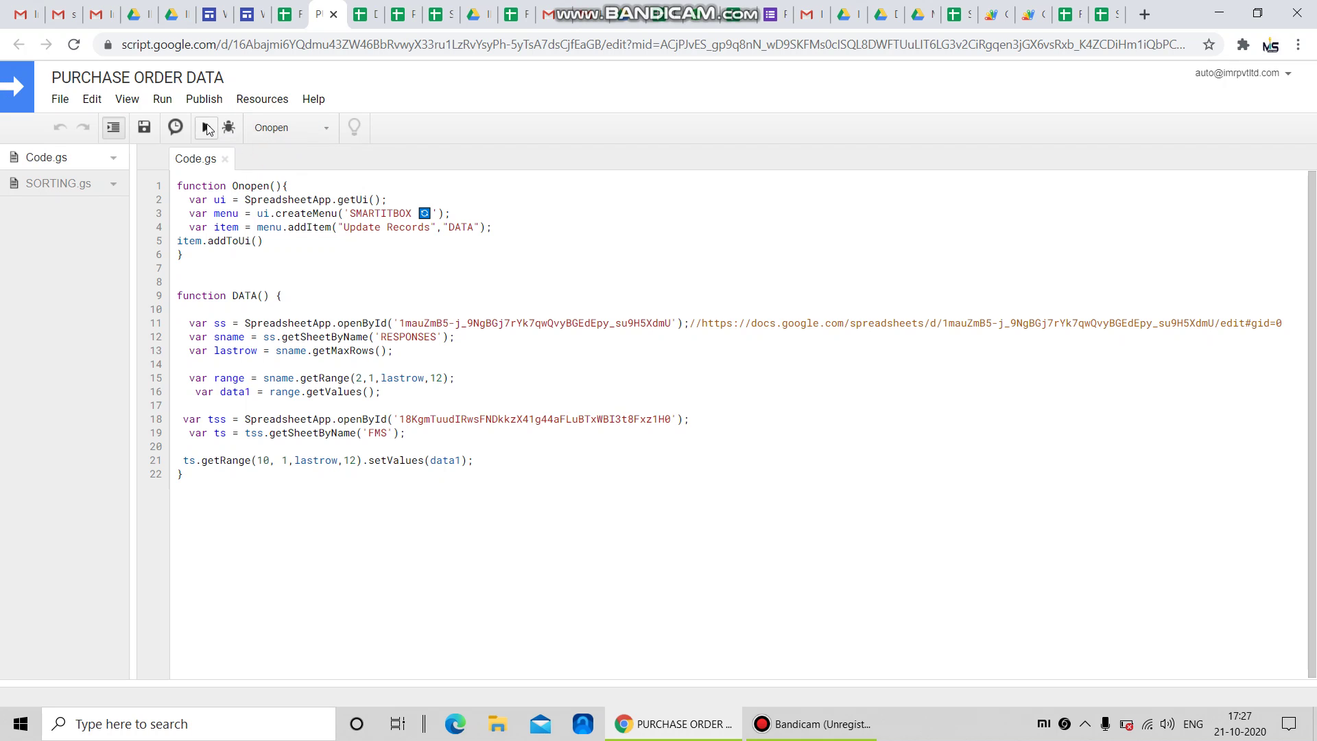
pyautogui.click(206, 127)
pyautogui.click(333, 14)
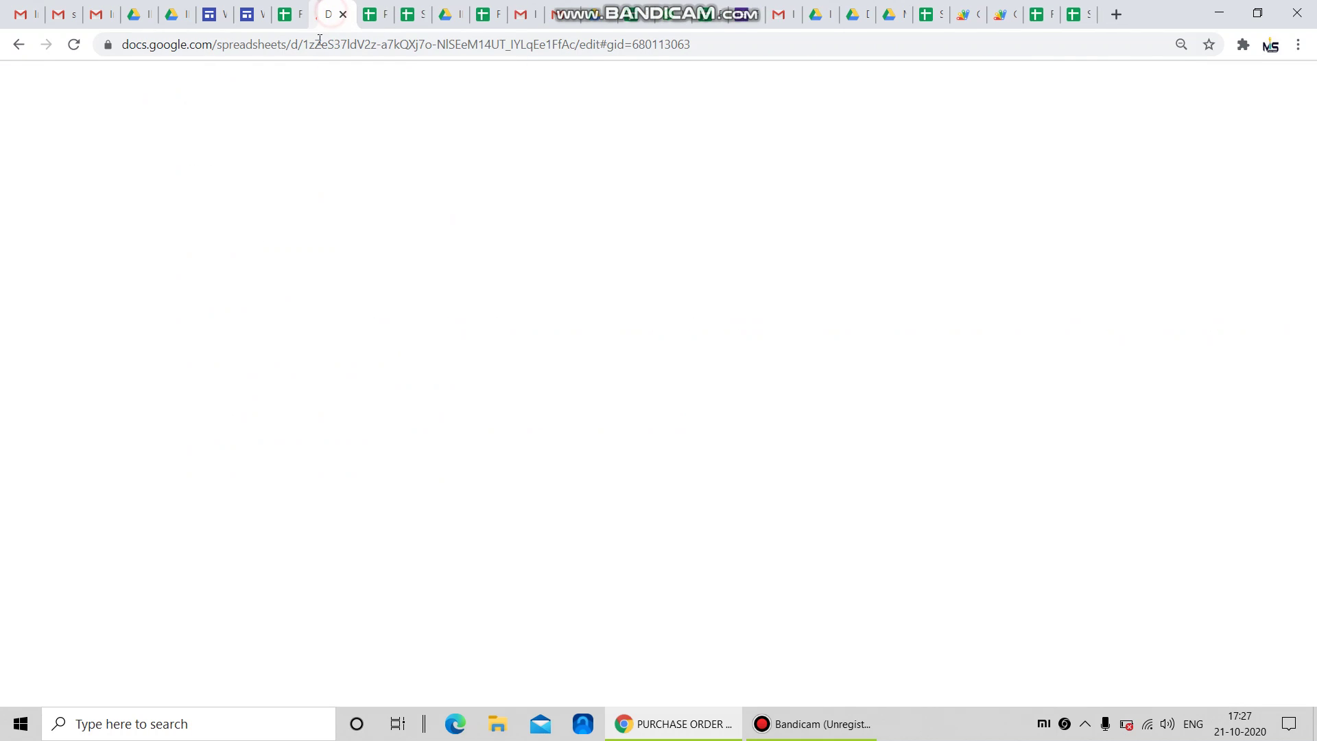
pyautogui.click(291, 13)
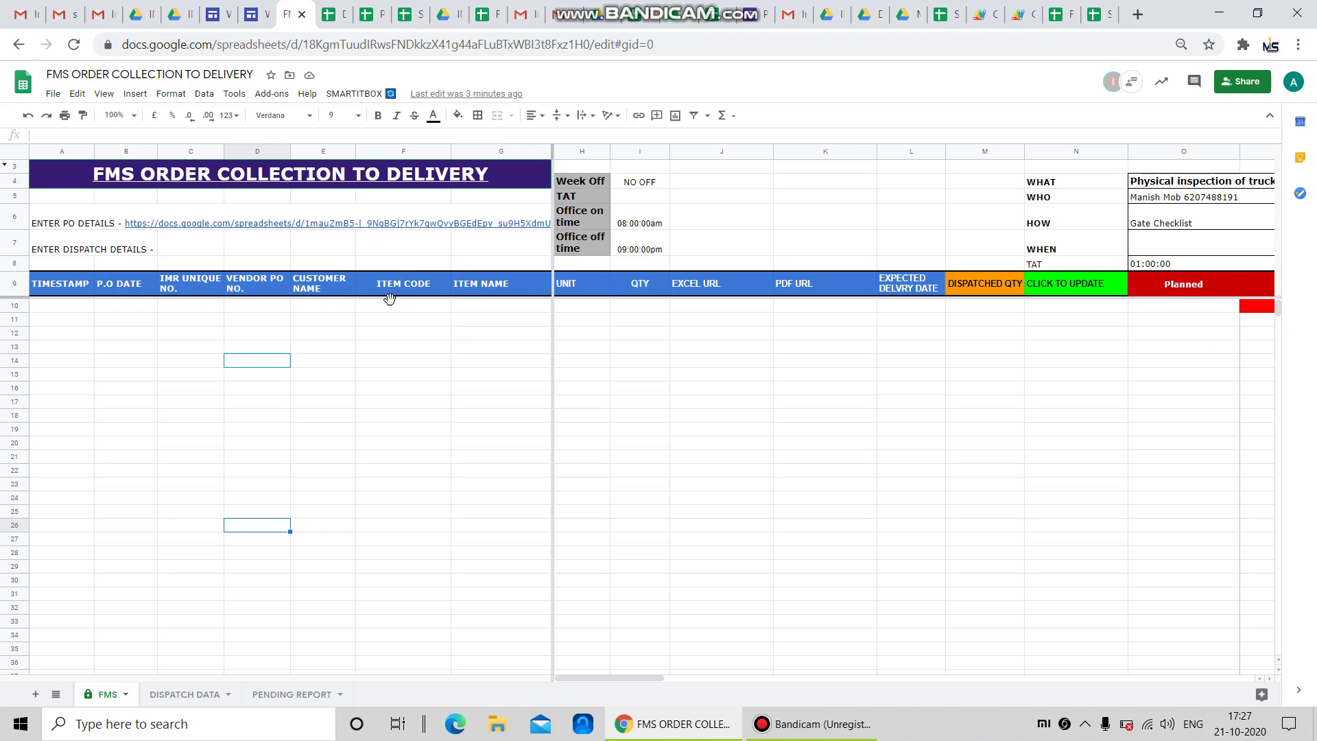
# Step: Run SMARTITBOX's Update Records command to bring the purchase order data into the FMS sheet
pyautogui.click(350, 93)
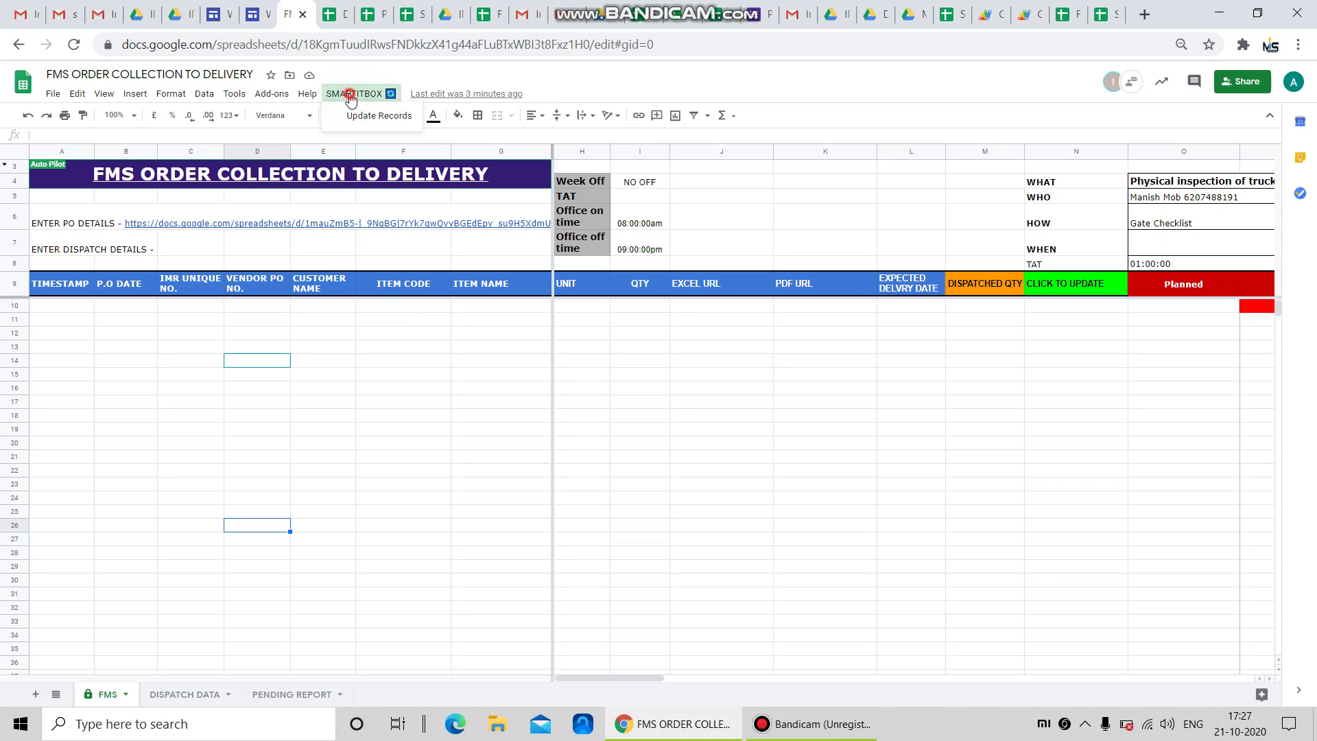
pyautogui.click(363, 116)
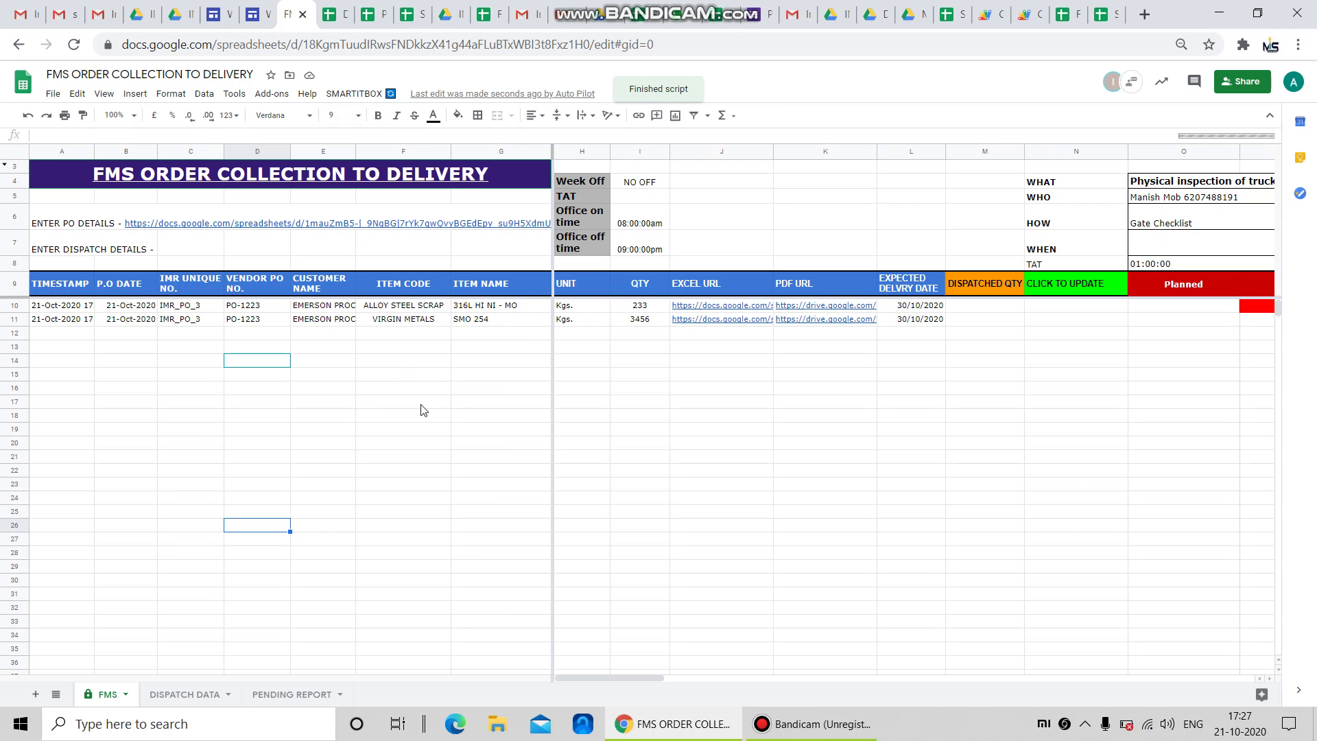
# Step: Examine the two order rows on the FMS sheet, from vendor PO and ordered quantity to the document links and dispatched quantity
pyautogui.click(629, 319)
pyautogui.press('Left')
pyautogui.press('Left')
pyautogui.press('Left')
pyautogui.press('Left')
pyautogui.press('Left')
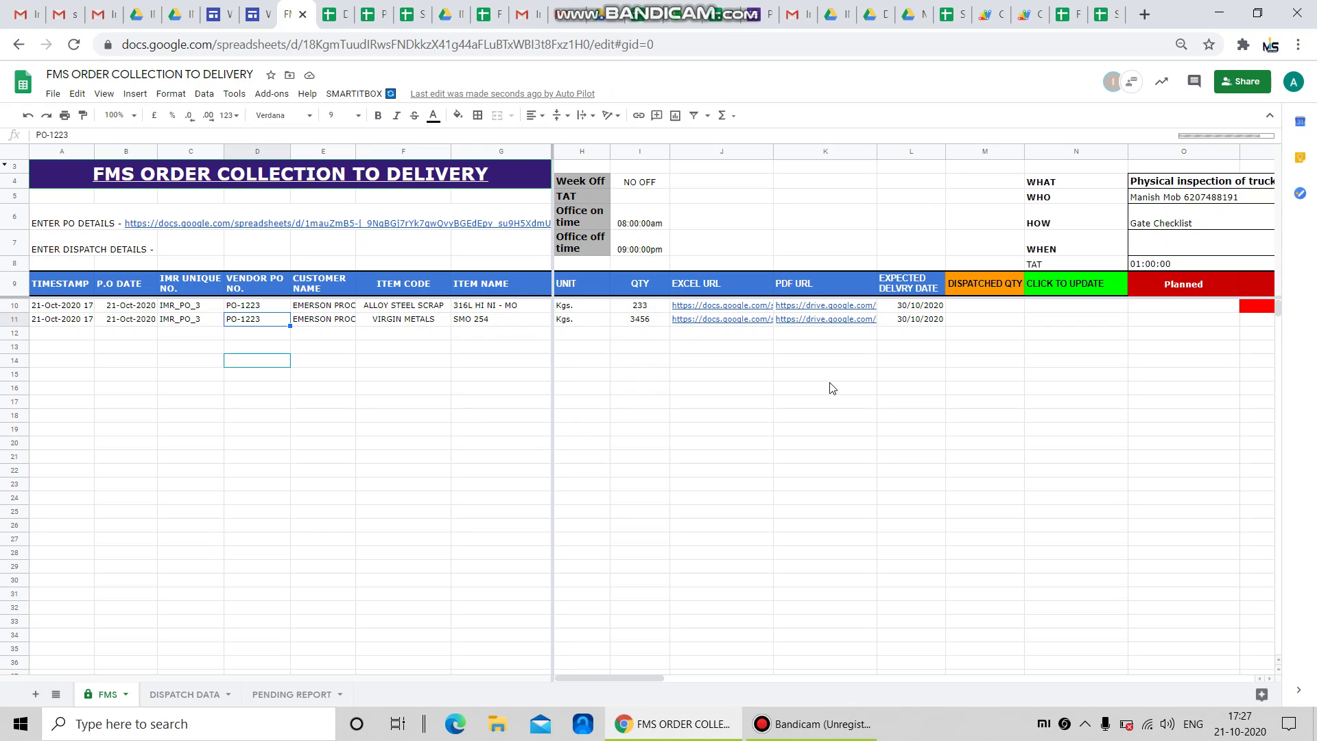
pyautogui.press('Left')
pyautogui.press('Up')
pyautogui.press('Right')
pyautogui.press('Right')
pyautogui.press('Right')
pyautogui.press('Right')
pyautogui.press('Right')
pyautogui.press('Right')
pyautogui.press('Right')
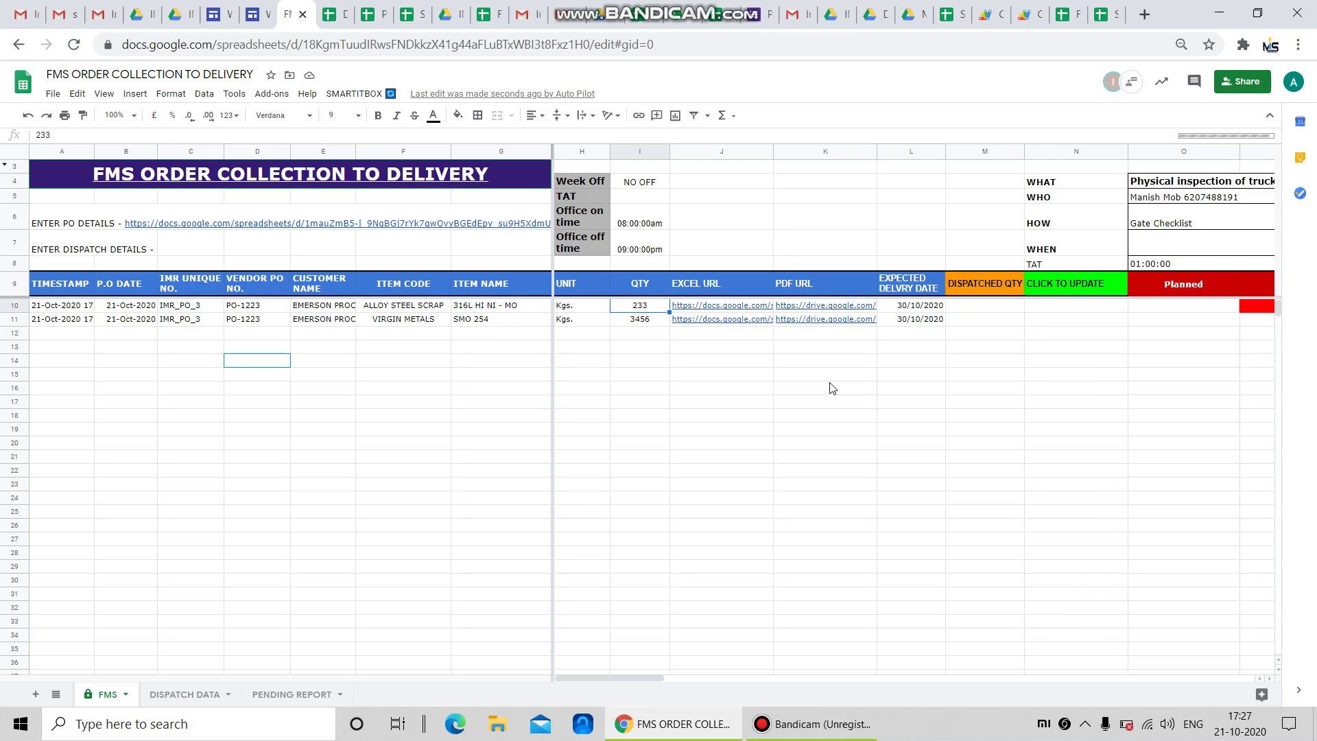
pyautogui.press('Right')
pyautogui.press('Right')
pyautogui.press('Right')
pyautogui.press('Right')
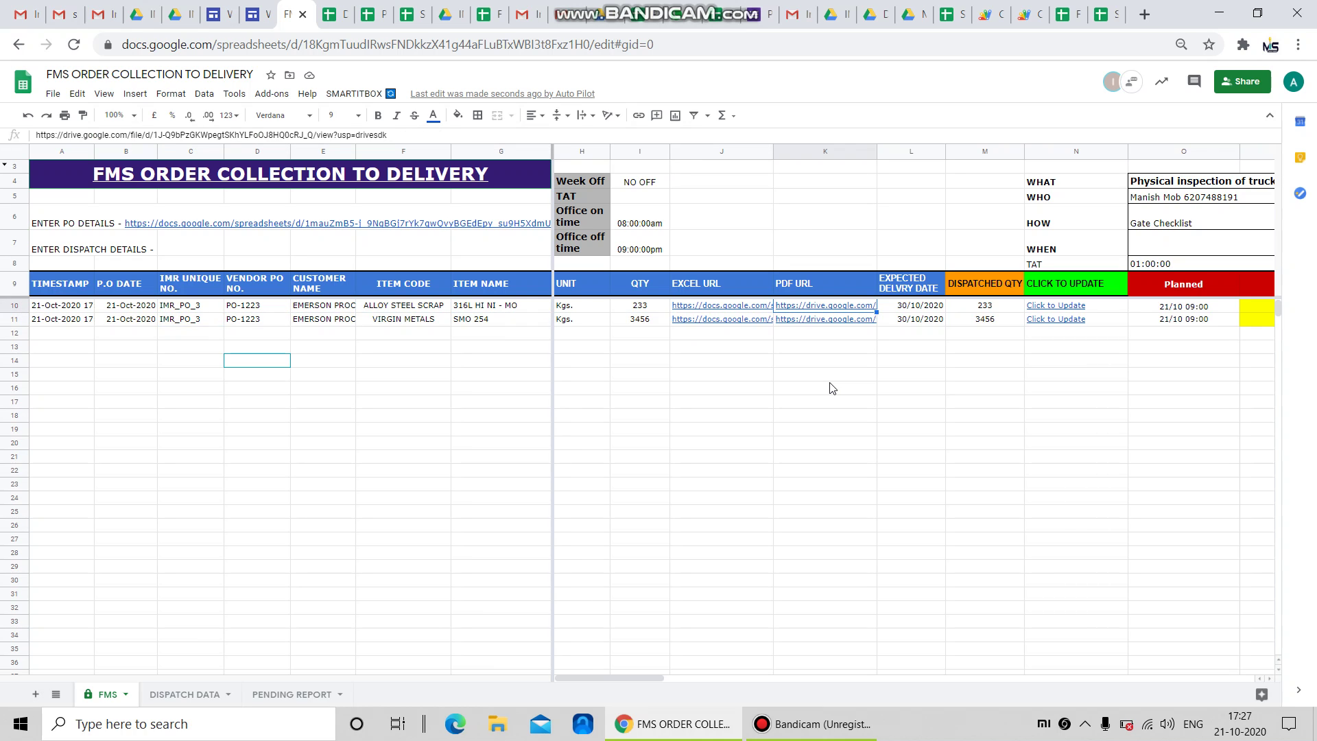
pyautogui.press('Left')
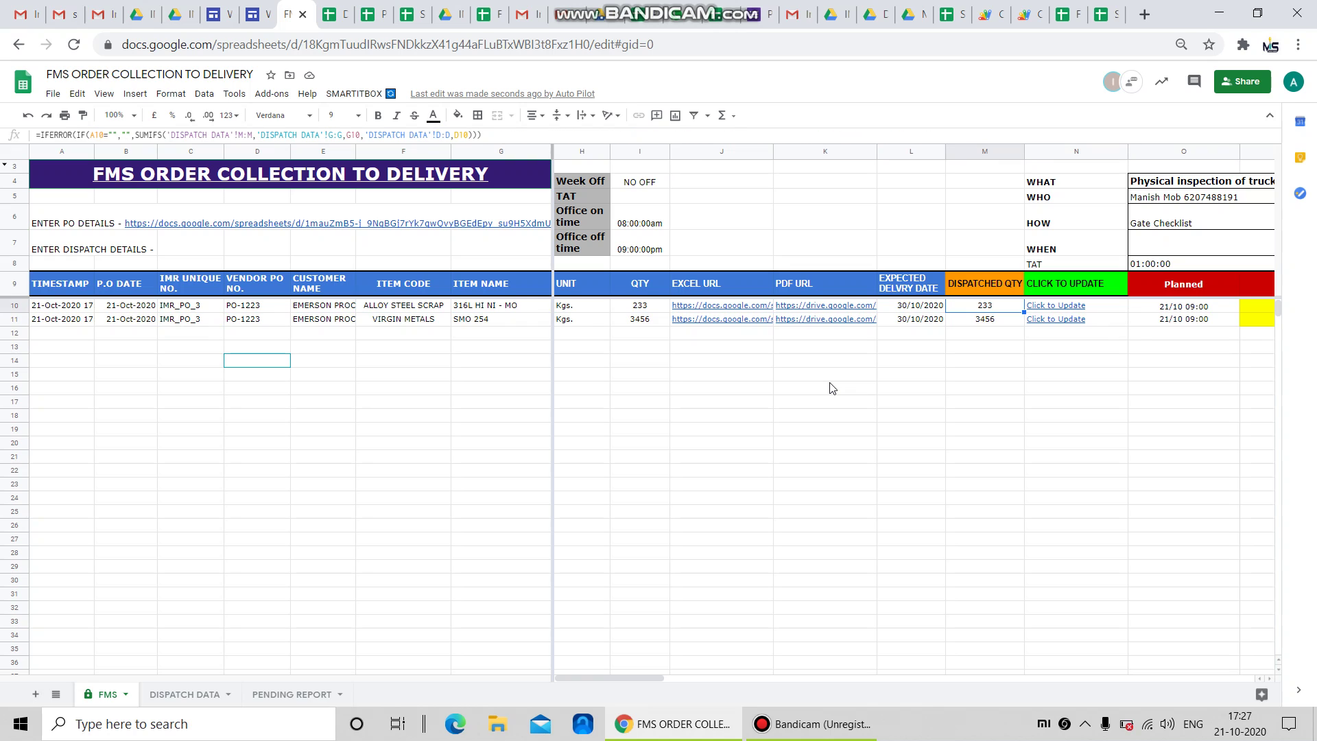
pyautogui.press('Down')
pyautogui.press('Up')
pyautogui.press('Down')
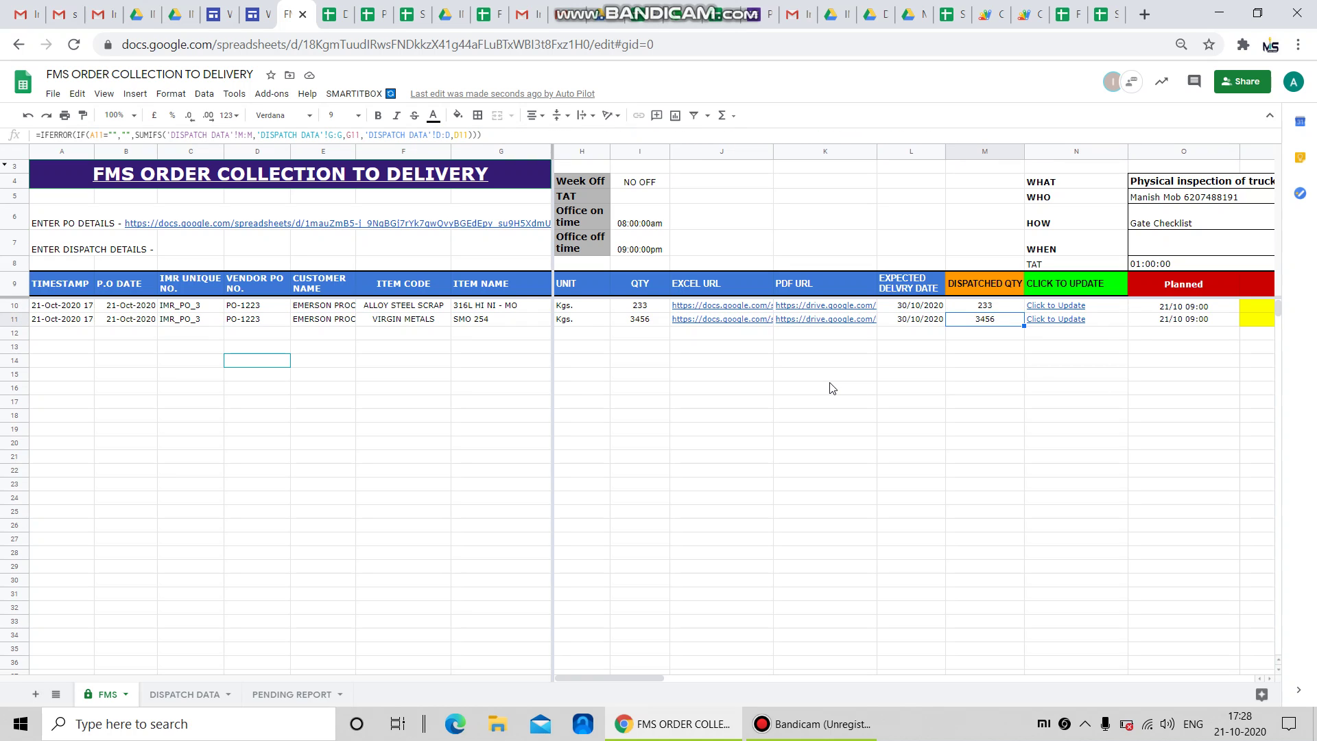
# Step: Open the PENDING REPORT sheet and review each item's client, expected delivery date, ordered quantity, dispatched quantity and pending quantity
pyautogui.click(288, 694)
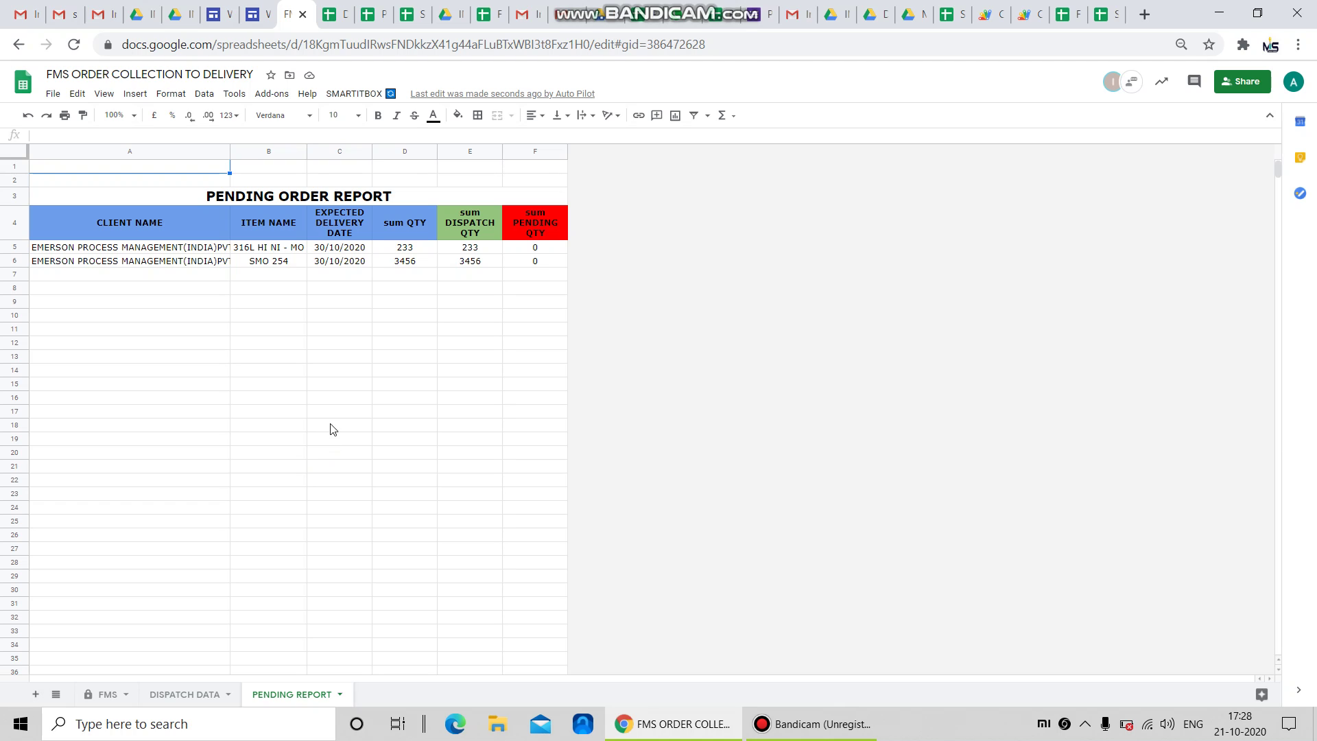
pyautogui.click(194, 259)
pyautogui.click(260, 260)
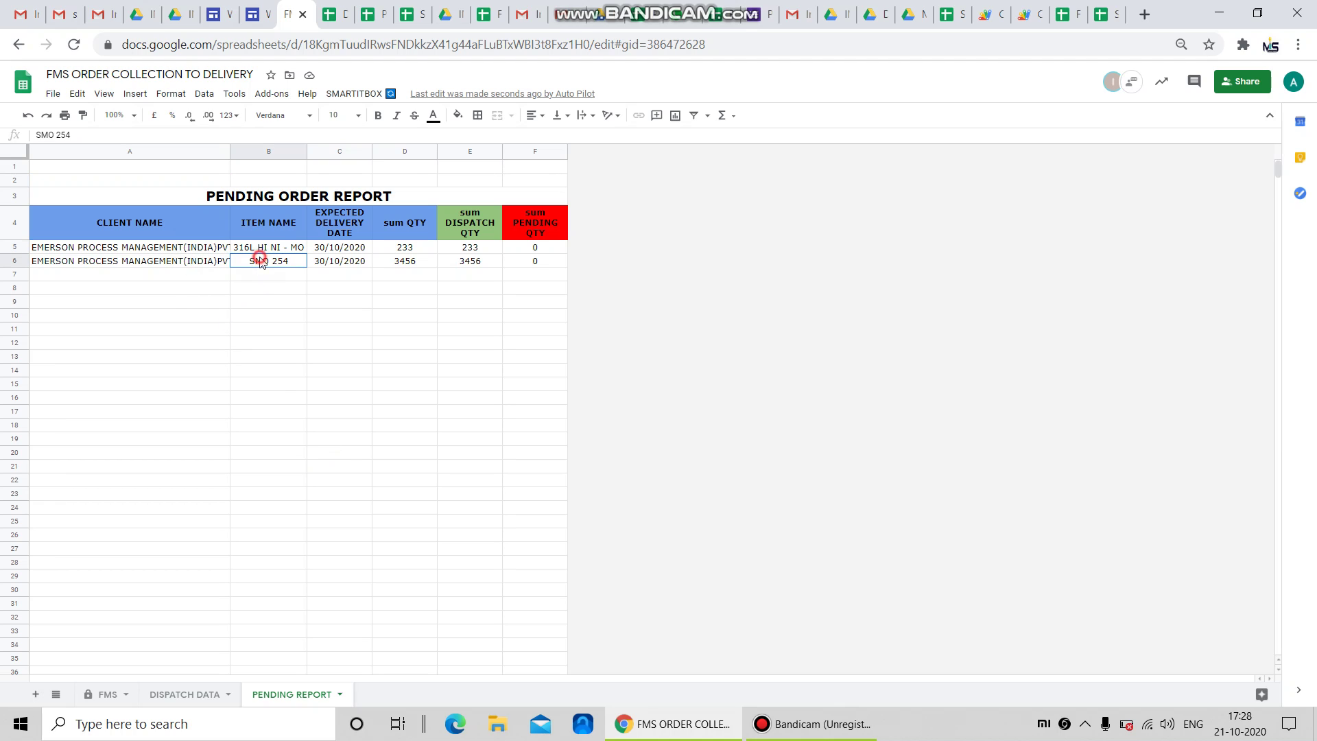
pyautogui.click(341, 249)
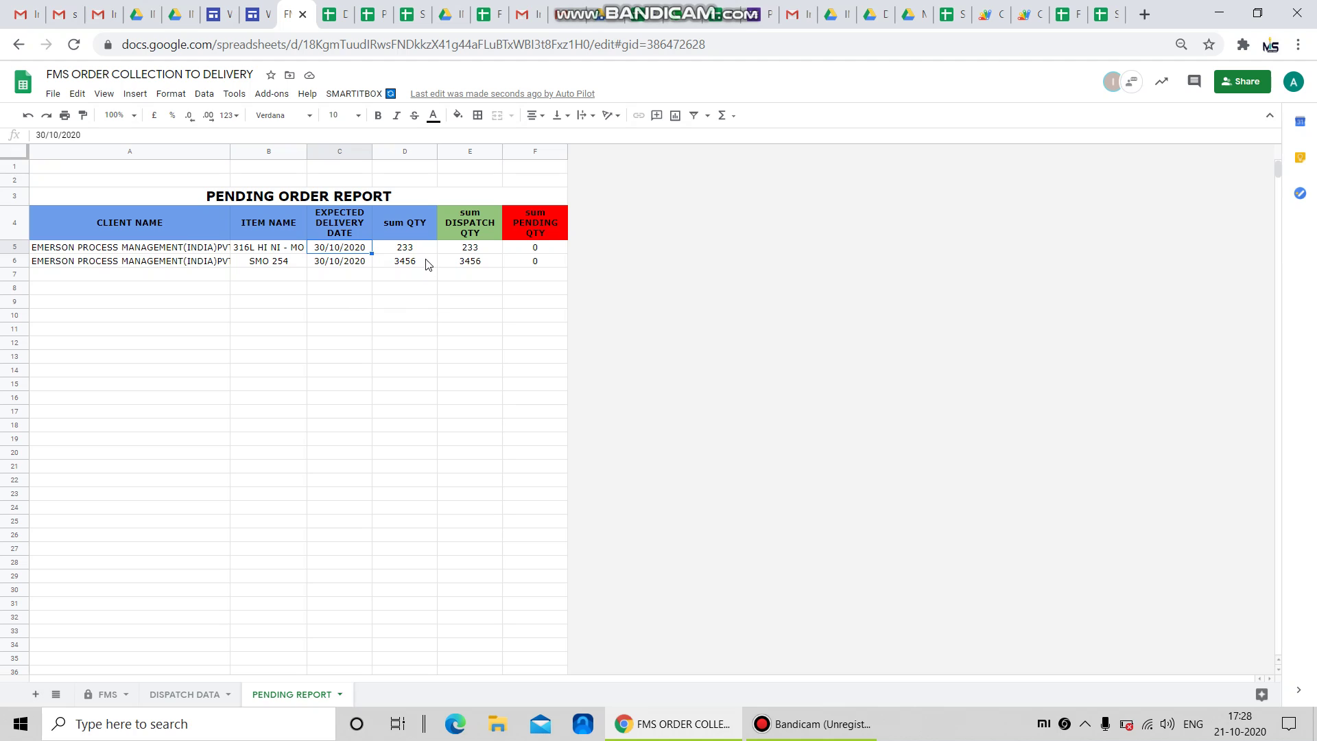
pyautogui.click(406, 247)
pyautogui.click(462, 251)
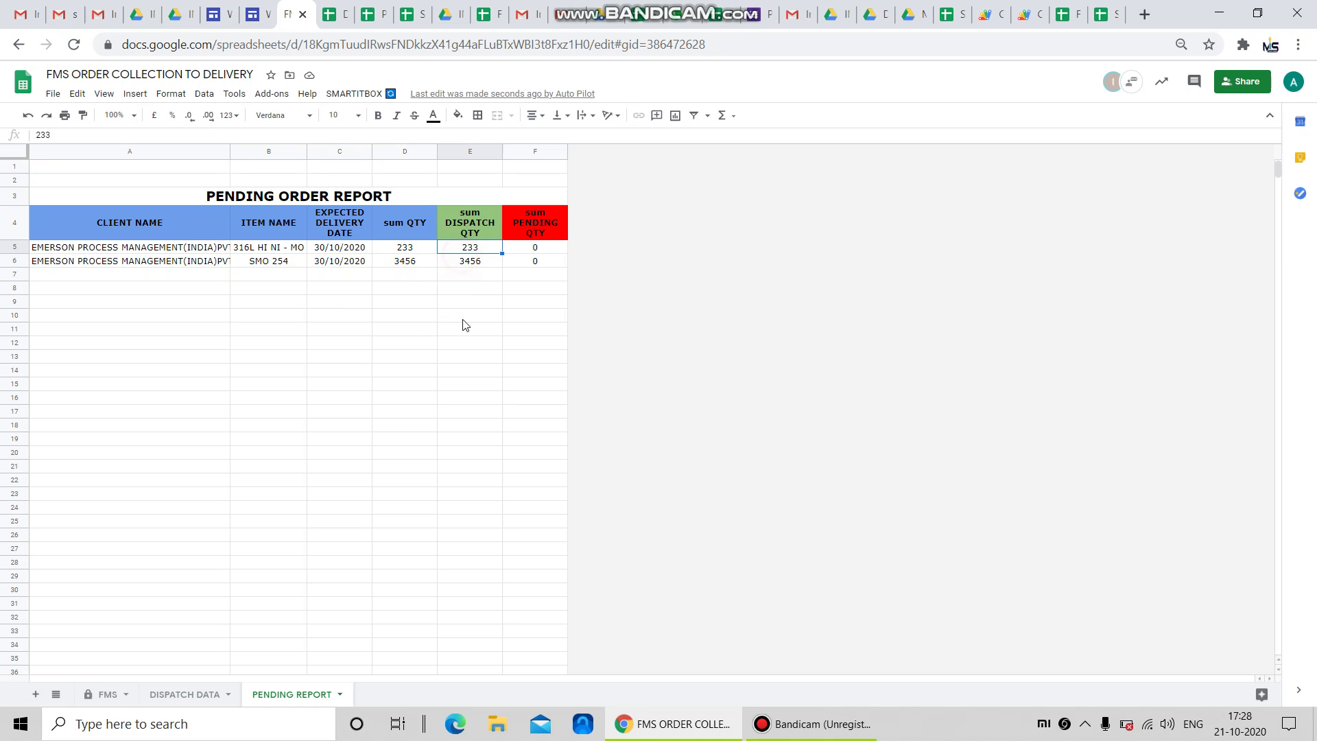
pyautogui.click(536, 248)
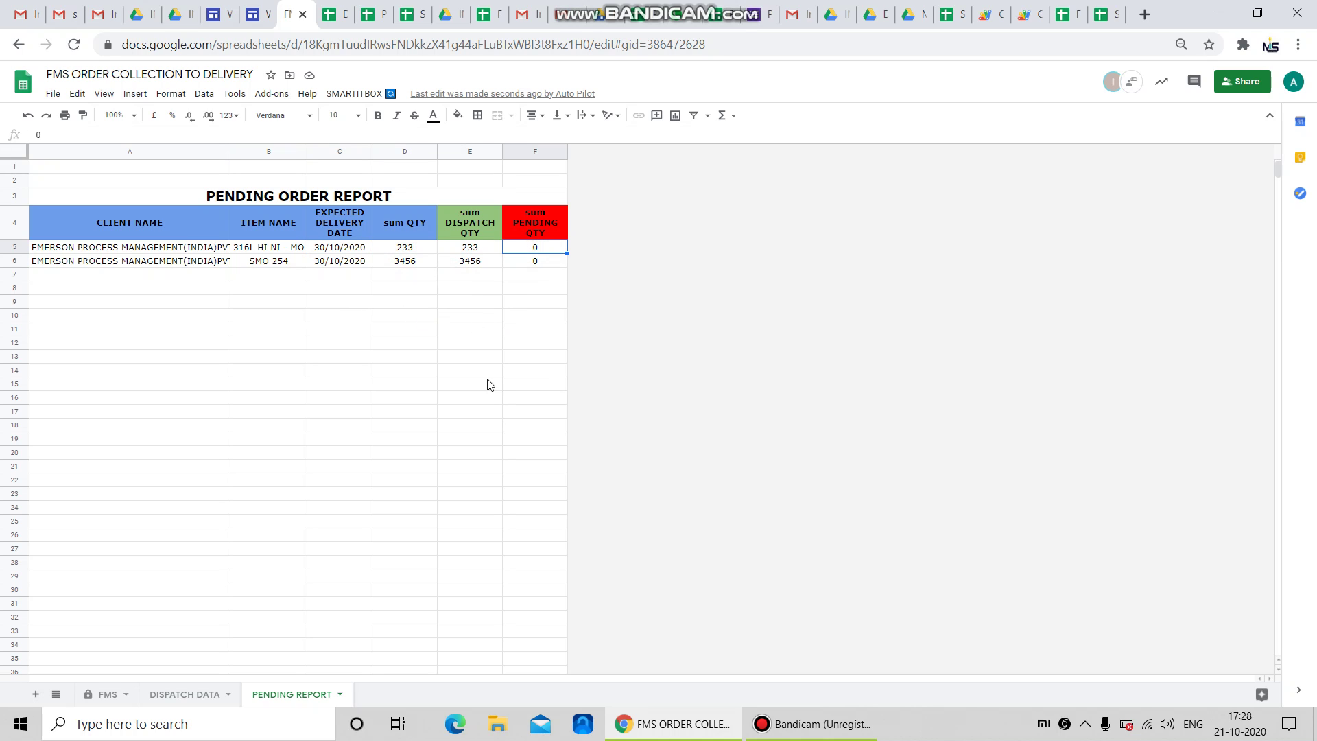
# Step: Review the DISPATCH DATA sheet against the PENDING REPORT sheet, then return to the FMS sheet
pyautogui.click(186, 694)
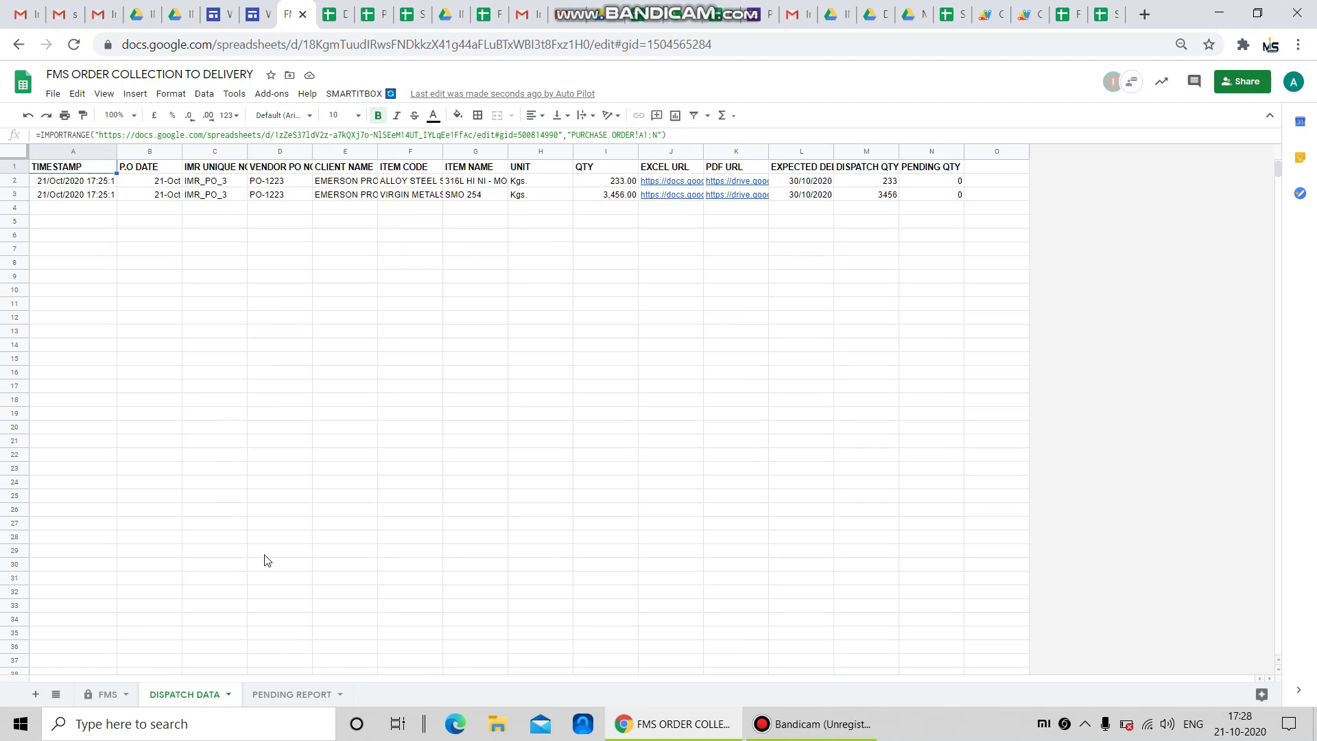
pyautogui.click(284, 694)
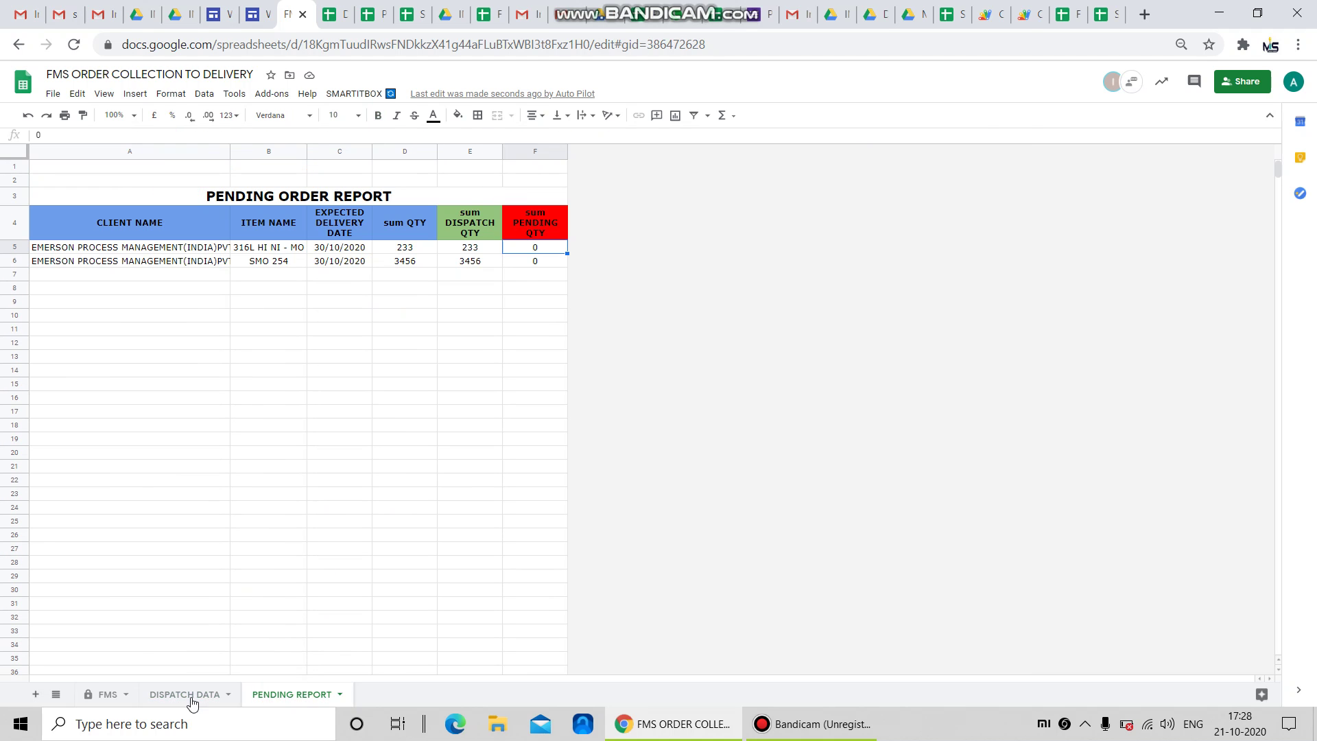
pyautogui.click(105, 696)
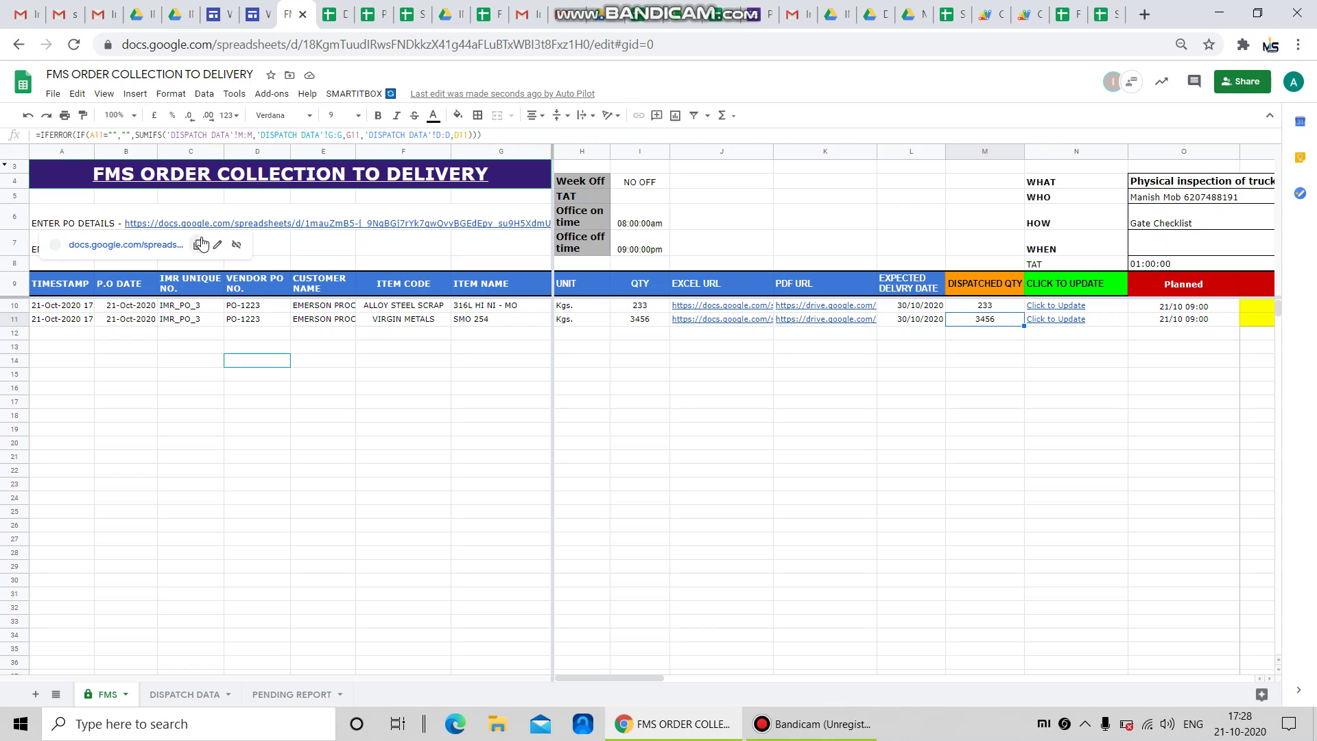
# Step: Switch to the IMR web portal and open its Sales Funnel page by way of the Home page
pyautogui.click(260, 13)
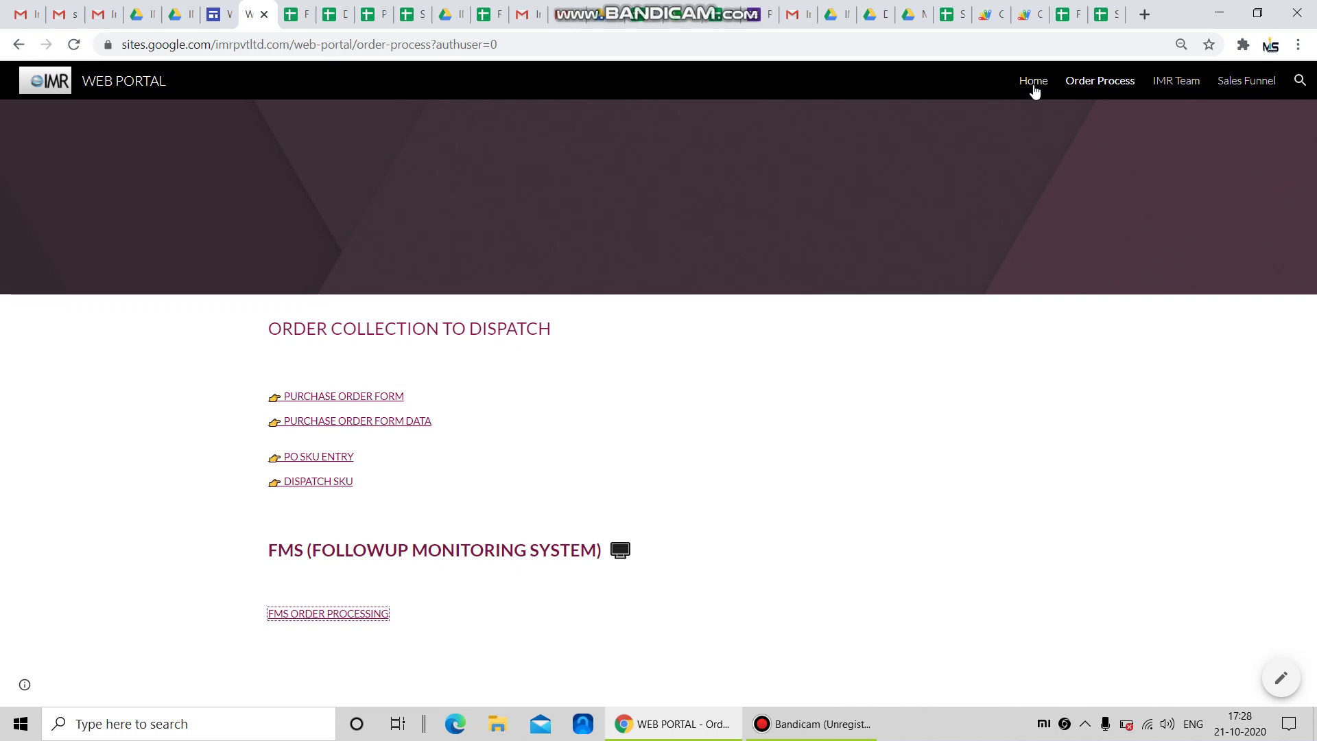
pyautogui.click(1033, 81)
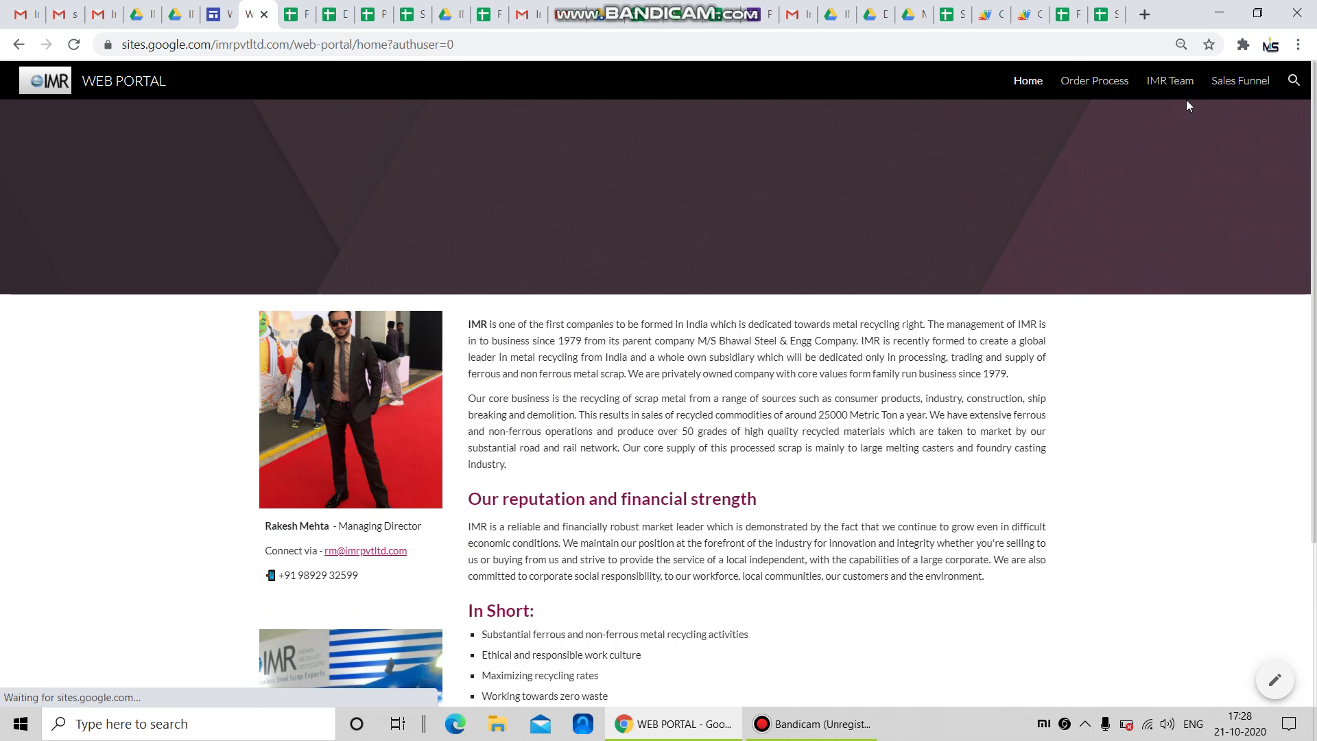
pyautogui.click(1221, 81)
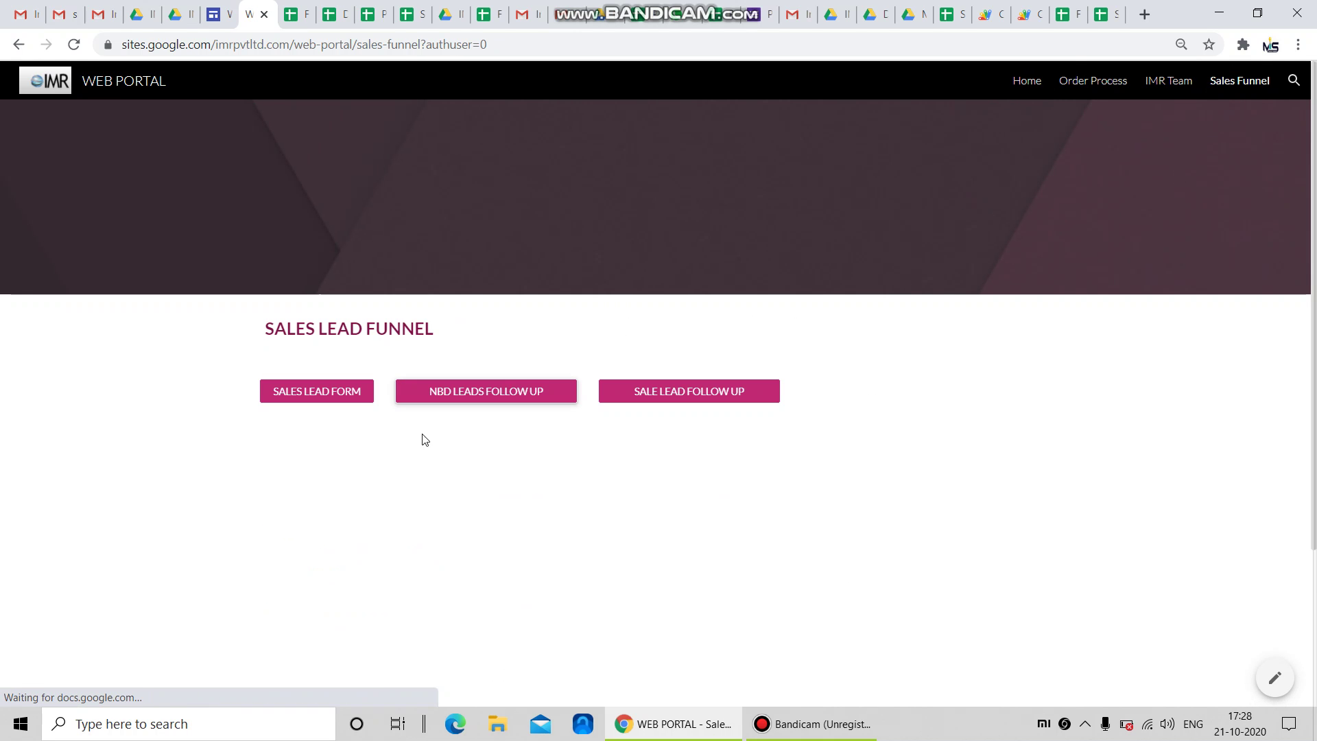